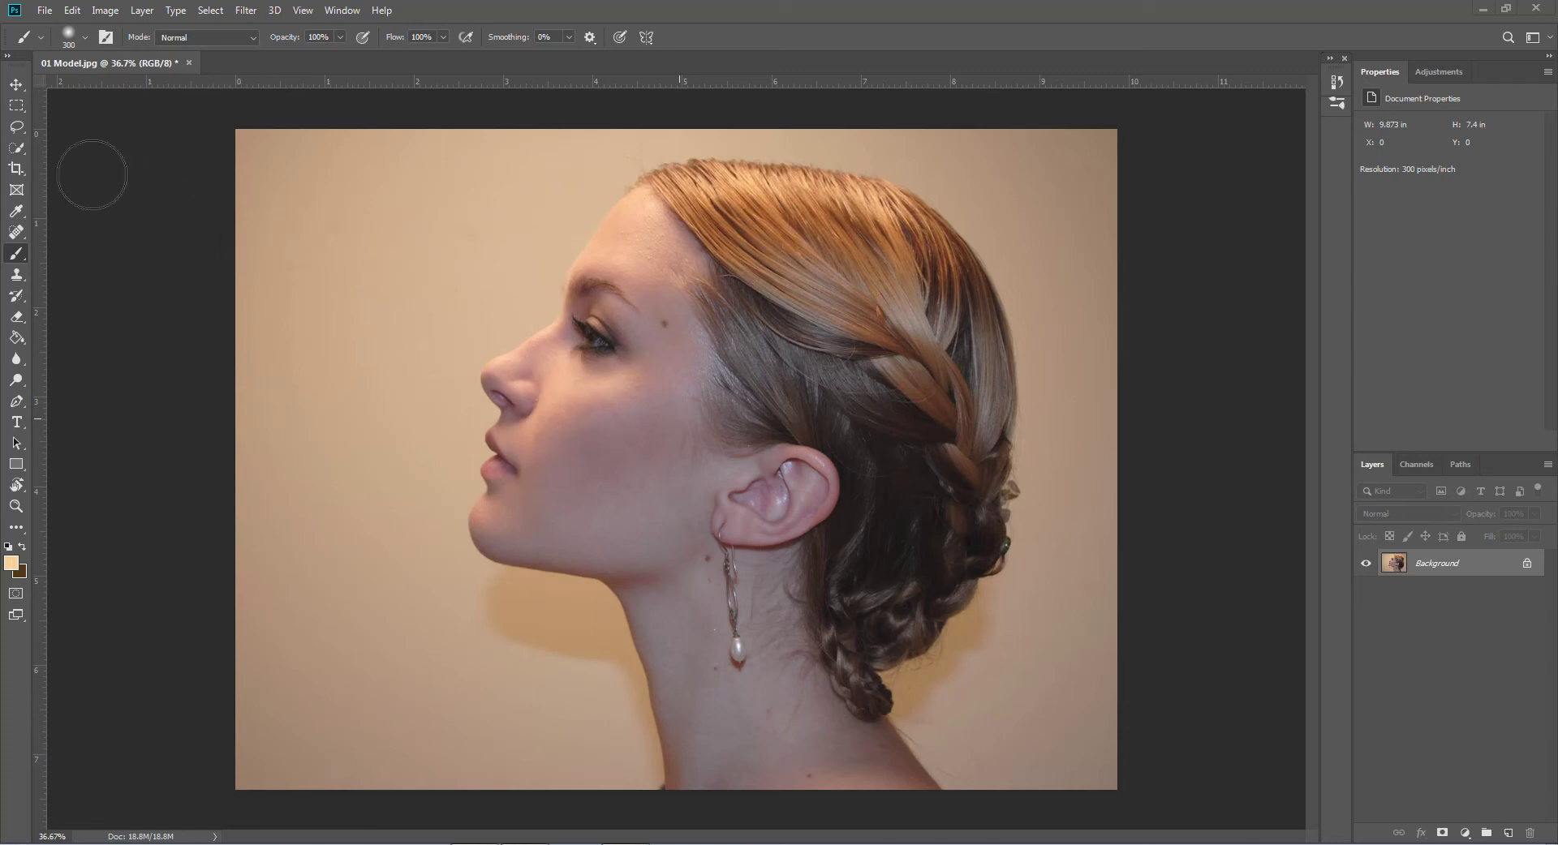
# Select the model's head and neck with the Quick Selection tool
pyautogui.press('space')
pyautogui.click(19, 149)
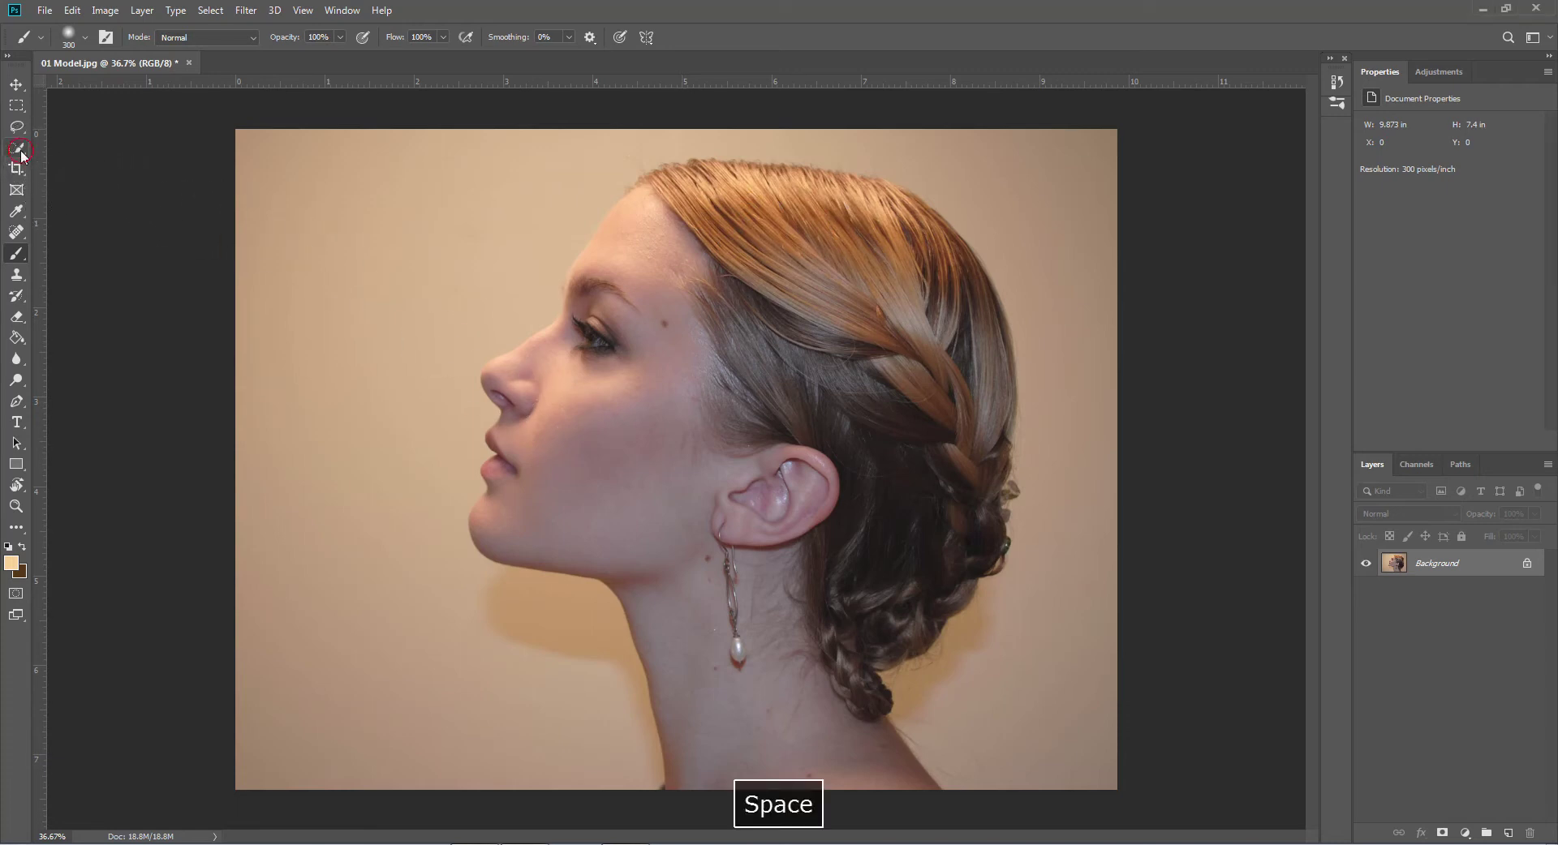
pyautogui.click(21, 157)
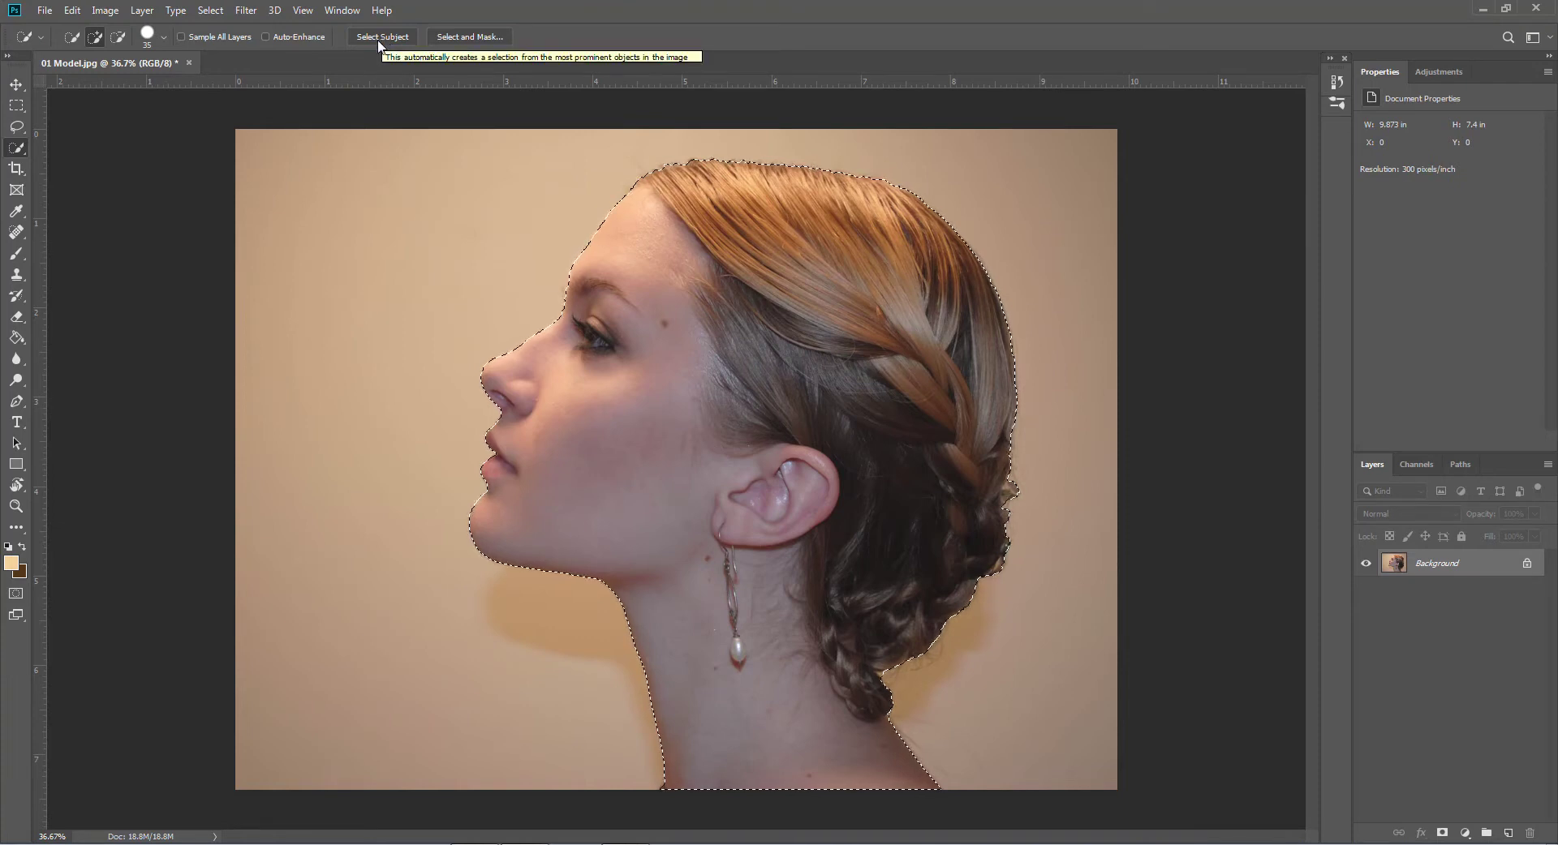
# Feather the selection with a 1-pixel radius
pyautogui.click(221, 14)
pyautogui.moveTo(217, 241)
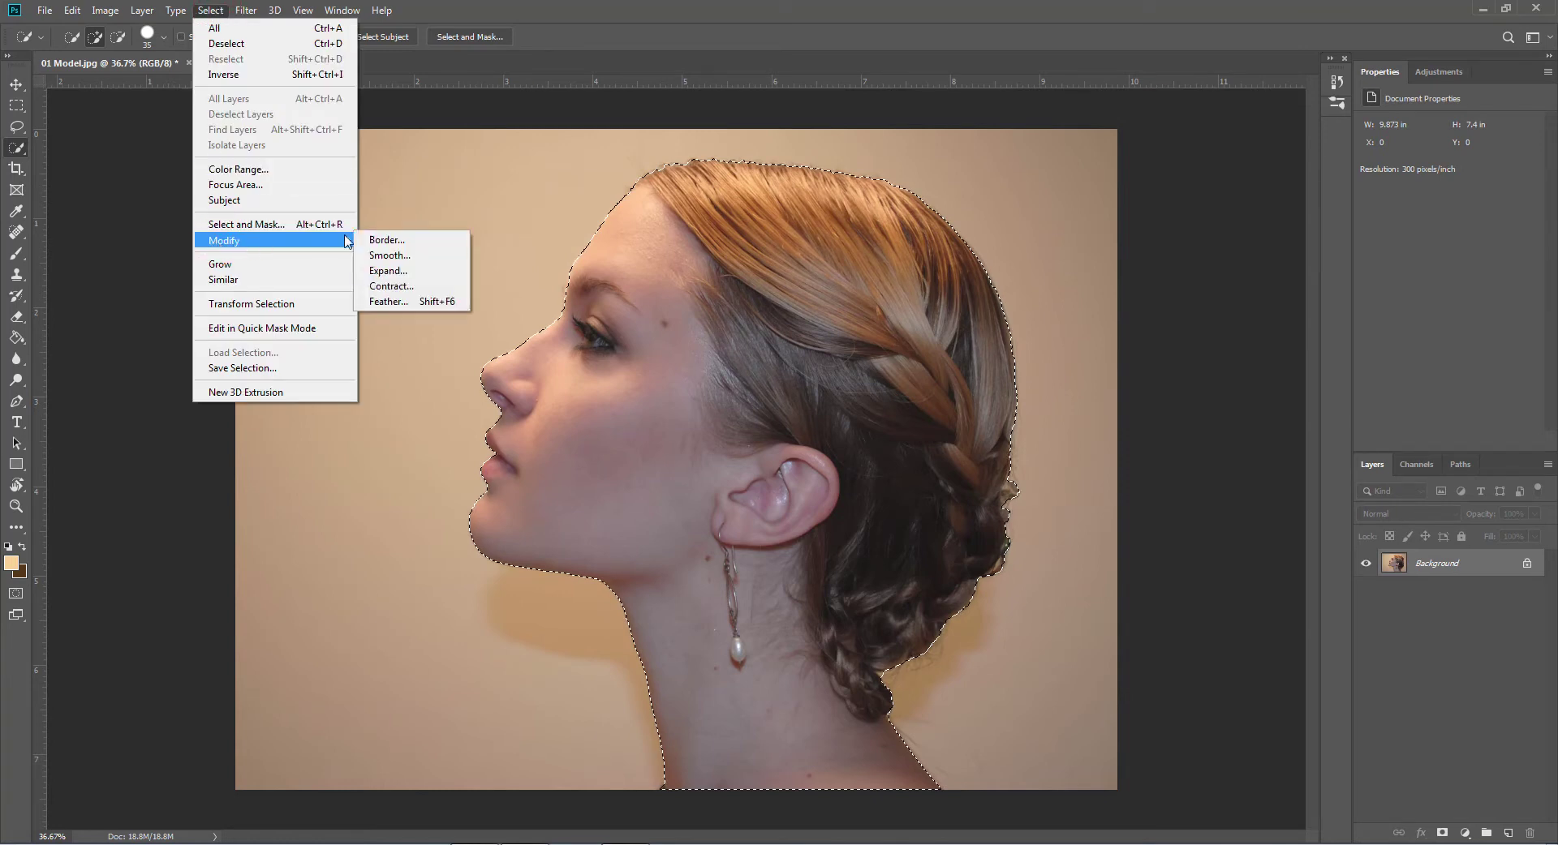
pyautogui.click(377, 301)
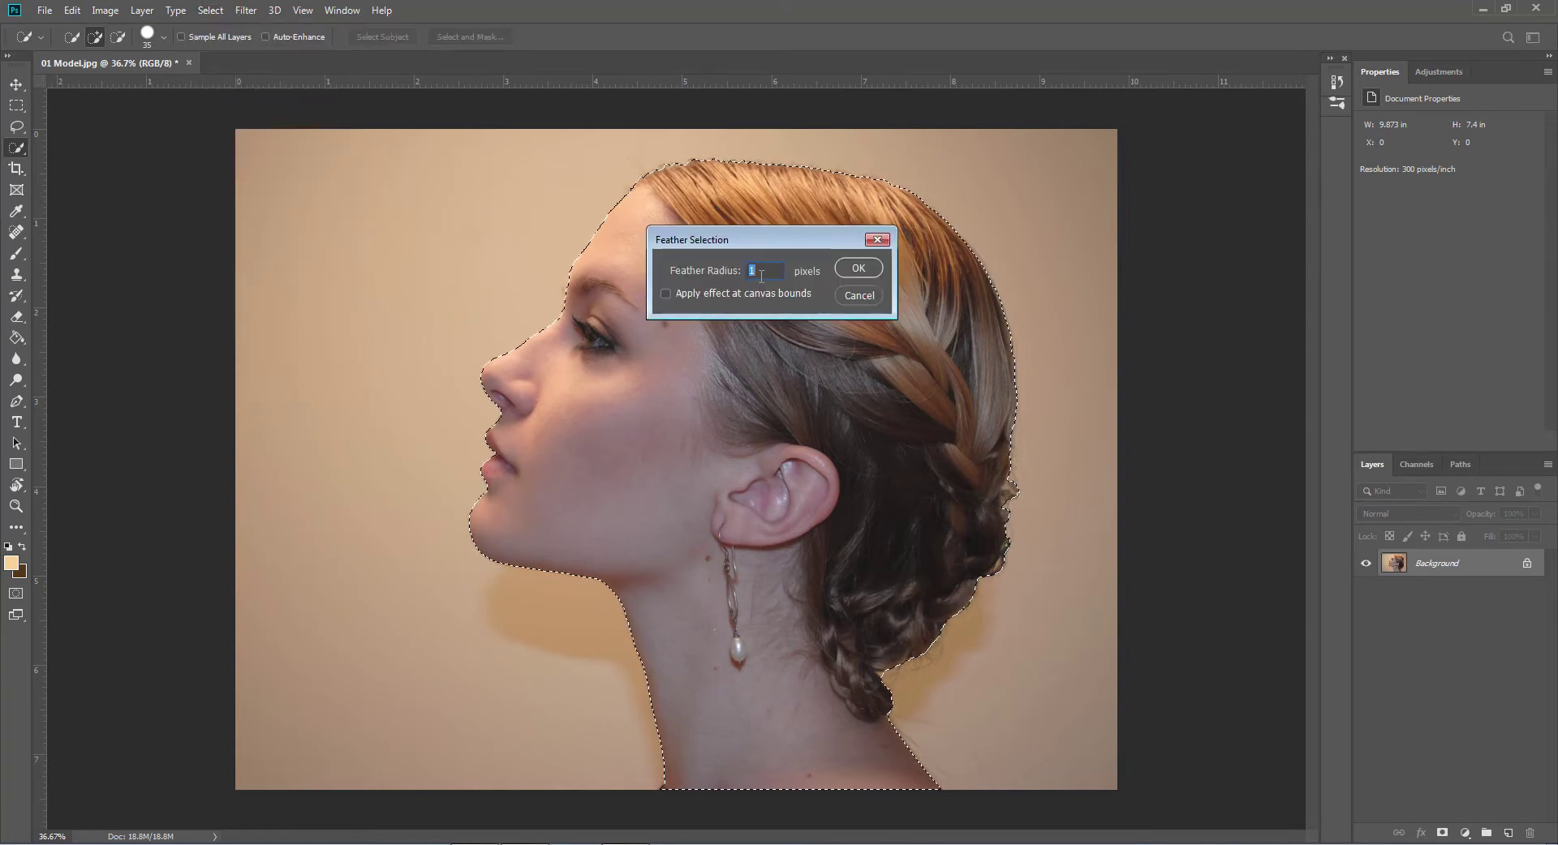
pyautogui.click(858, 268)
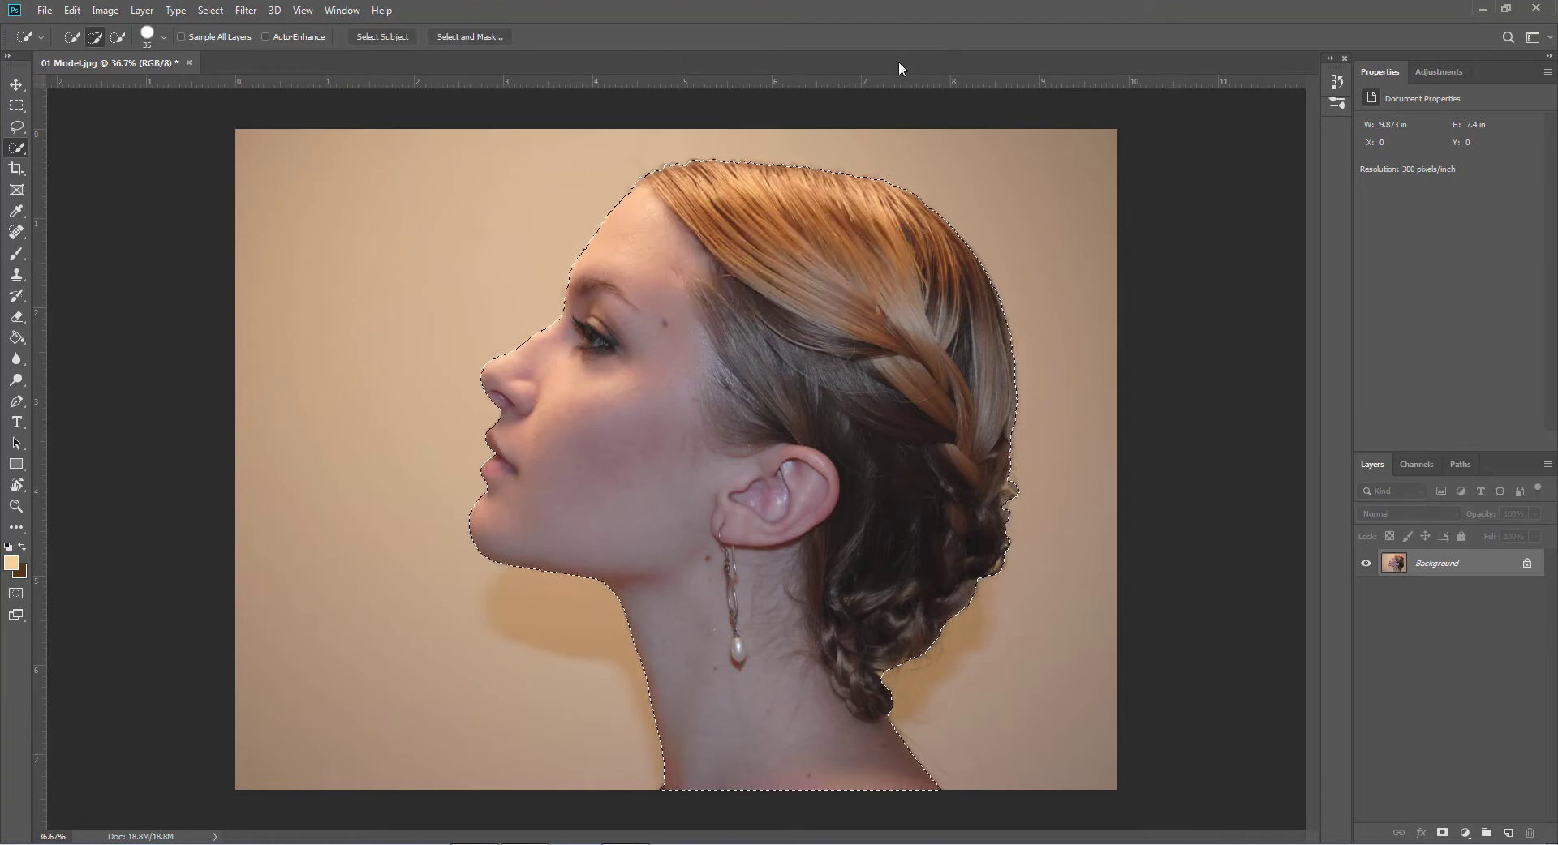
# Copy the selected model onto Layer 1 and hide the Background layer
pyautogui.hotkey('ctrl', 'j')
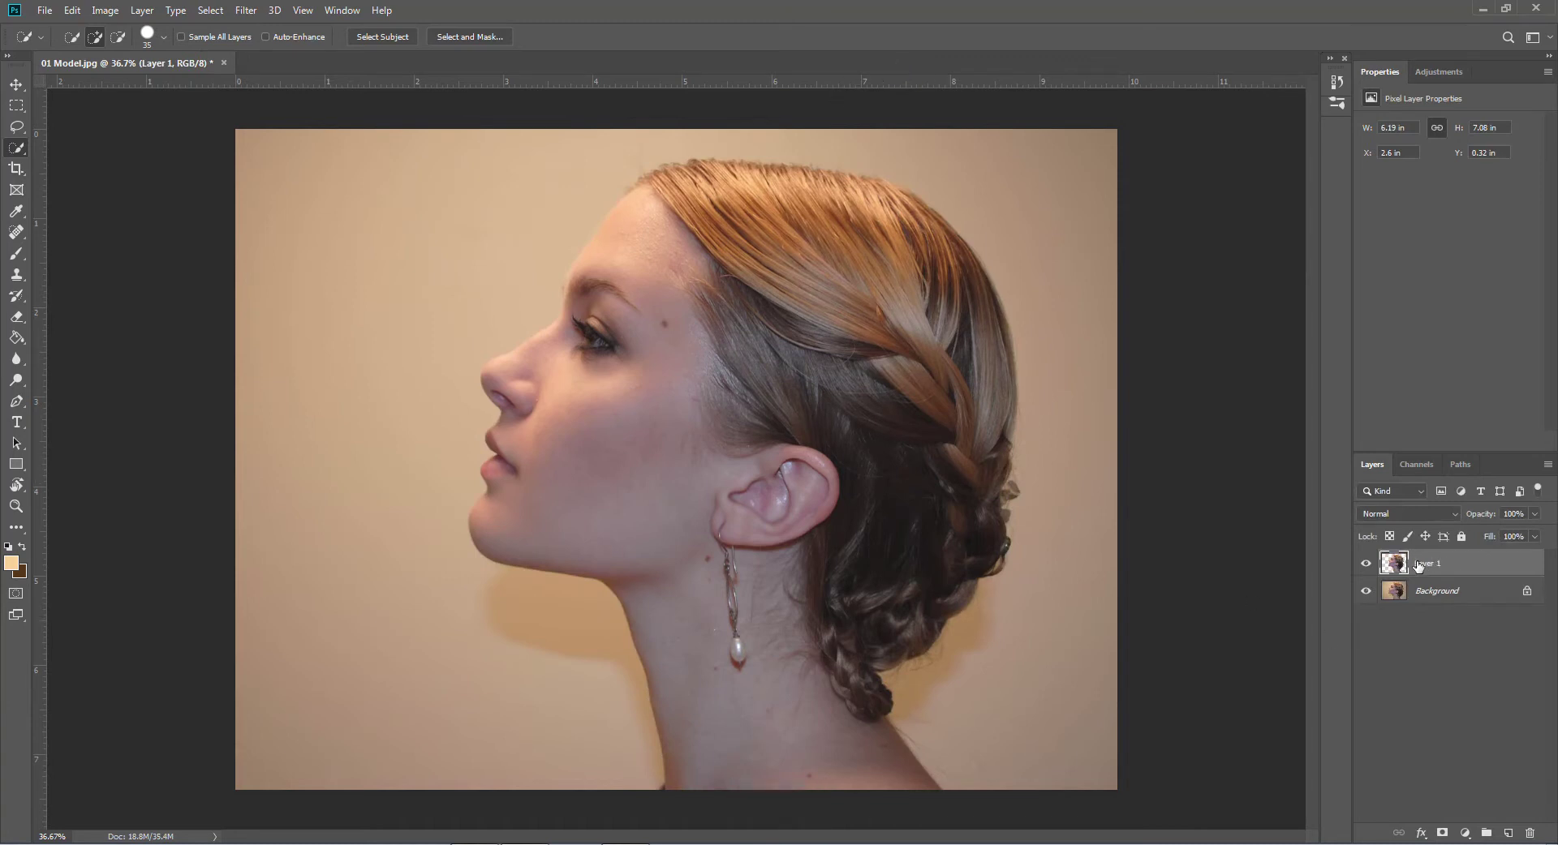
pyautogui.click(1366, 591)
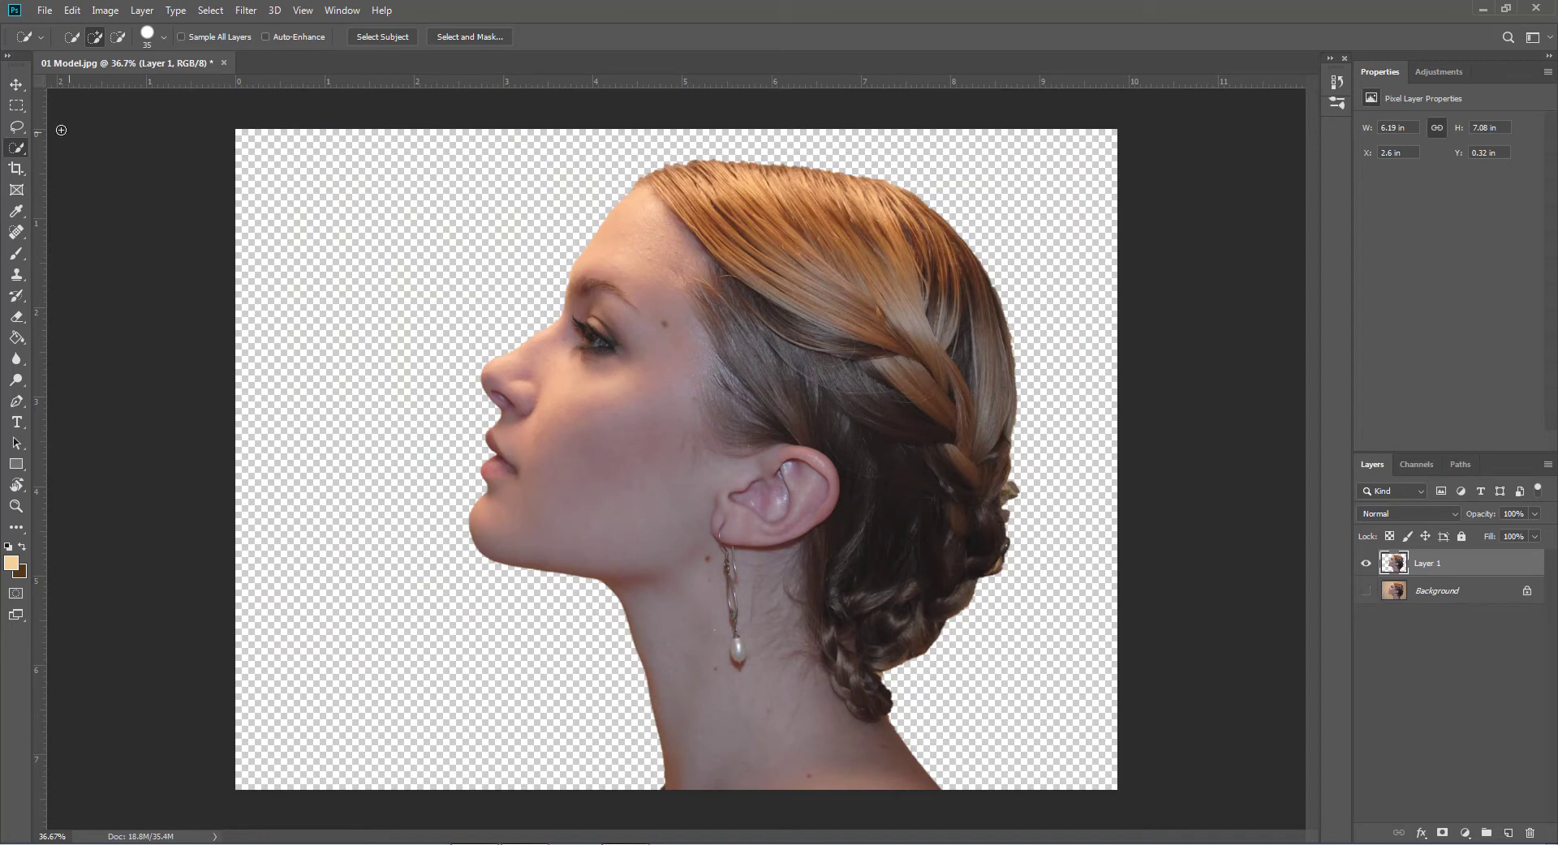
pyautogui.click(17, 86)
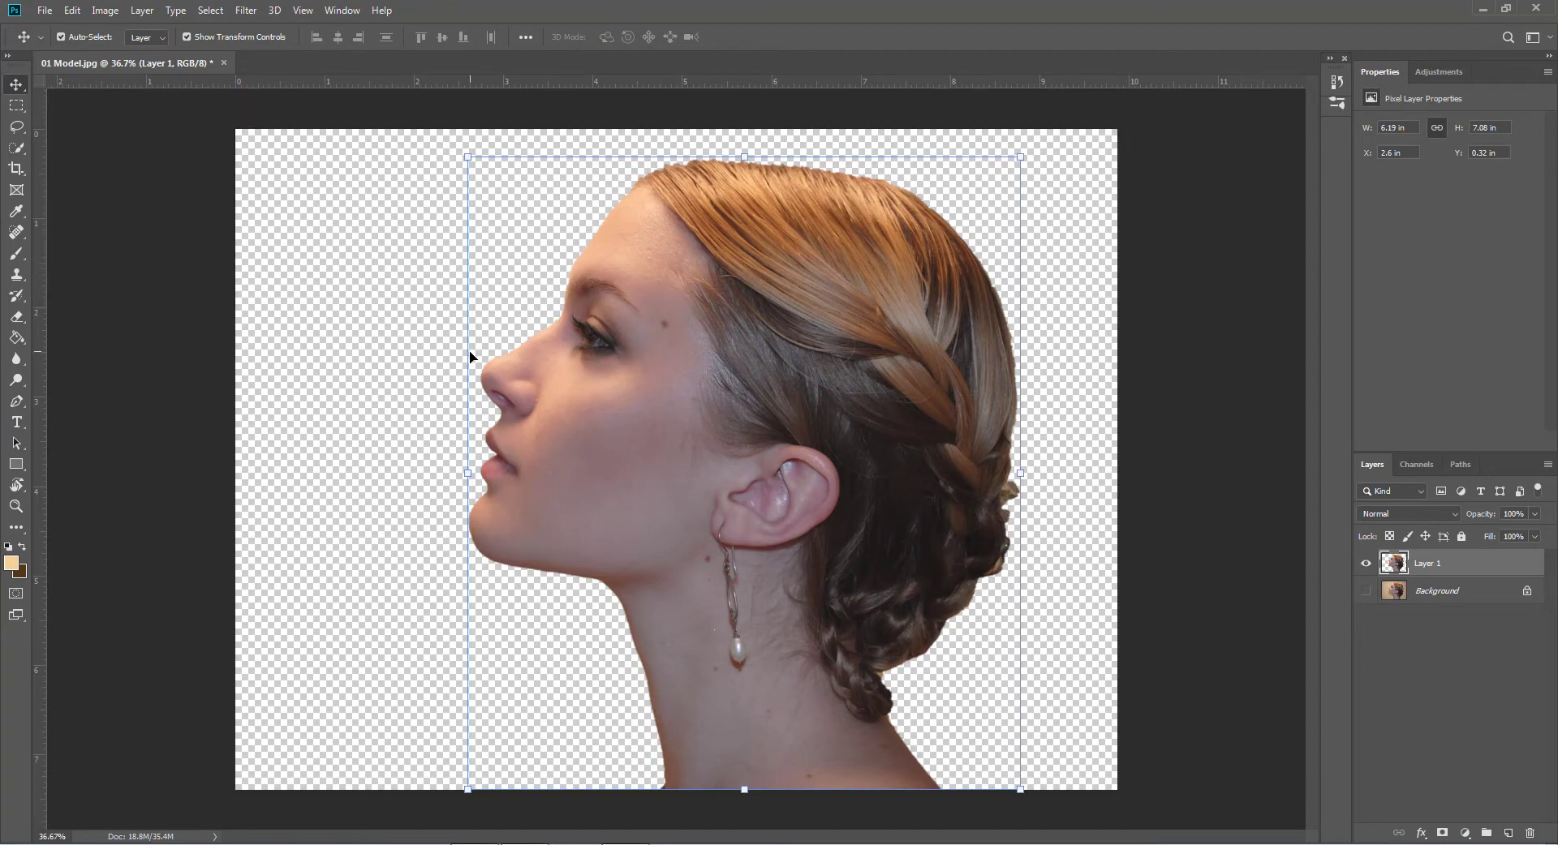
# Flip Layer 1 horizontally, scale it to 78.08%, rotate it 17.5° and shift it right
pyautogui.hotkey('ctrl', 't')
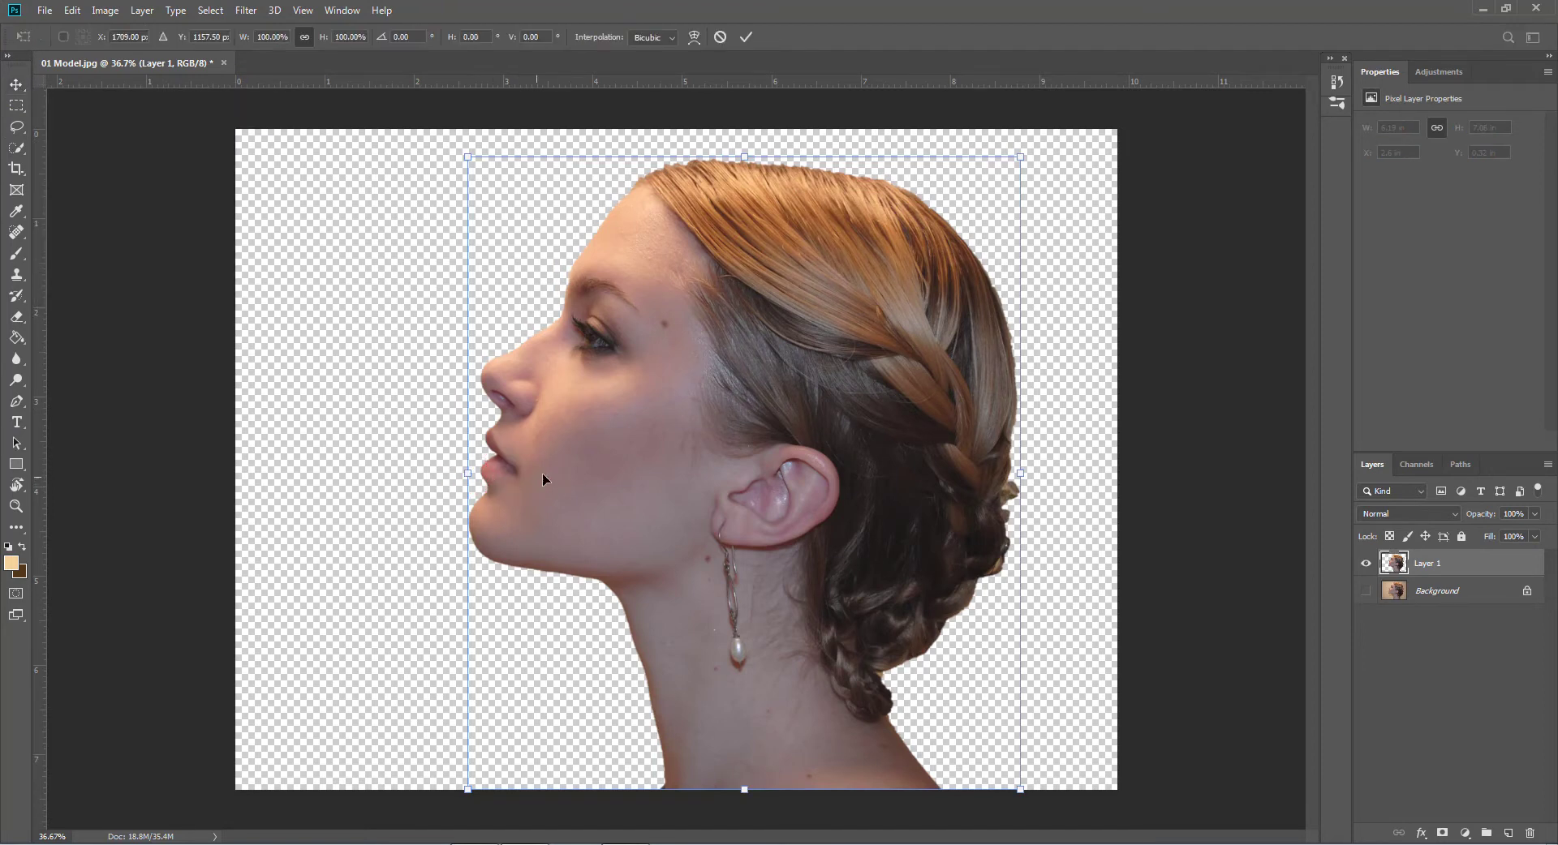
pyautogui.rightClick(600, 459)
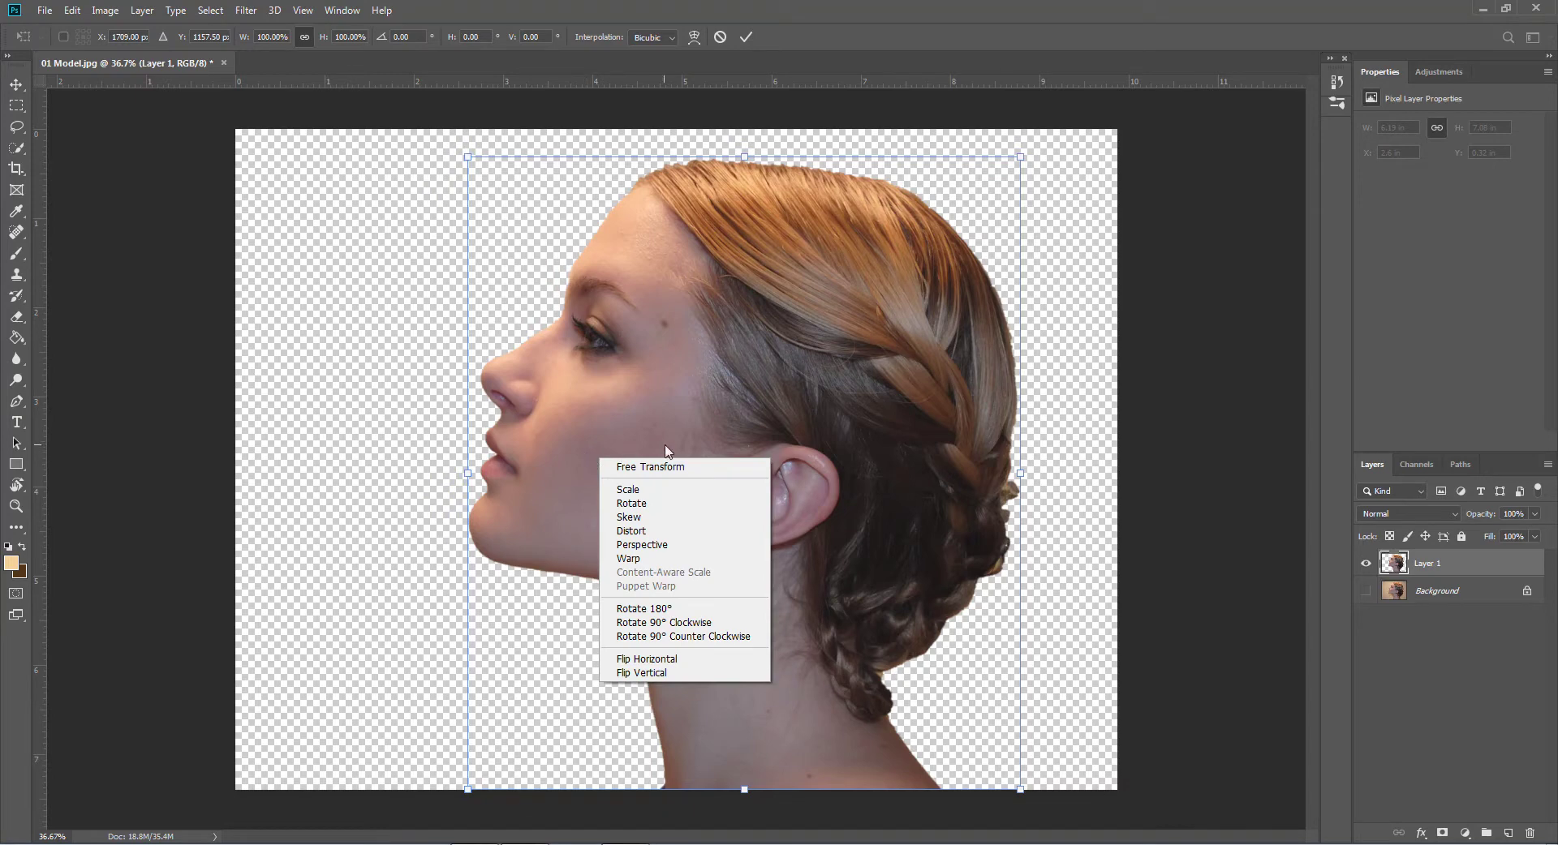
pyautogui.click(664, 660)
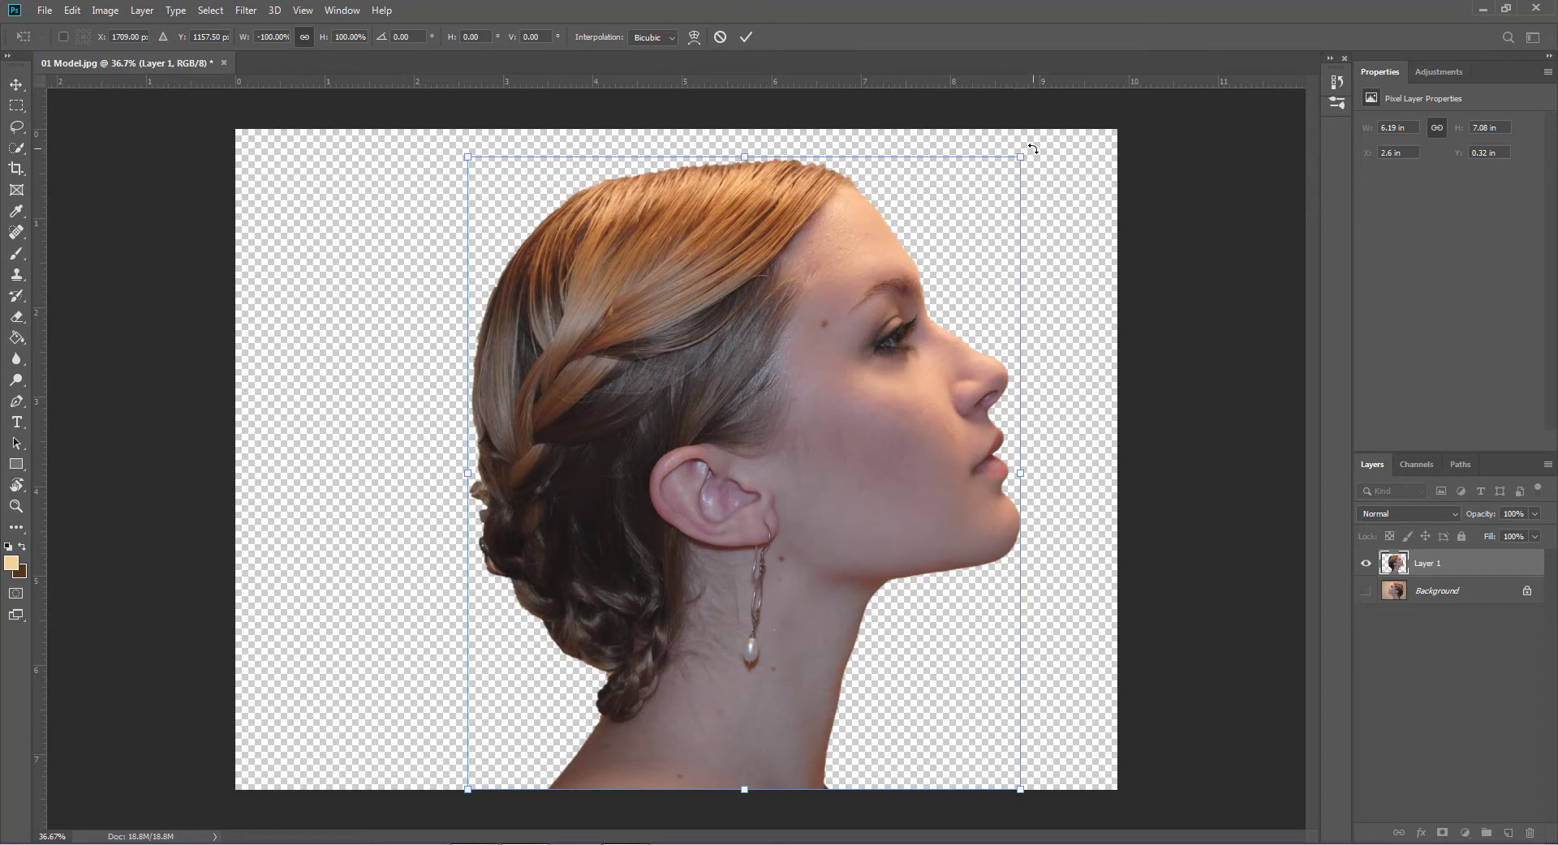
pyautogui.moveTo(1021, 157); pyautogui.dragTo(953, 392)
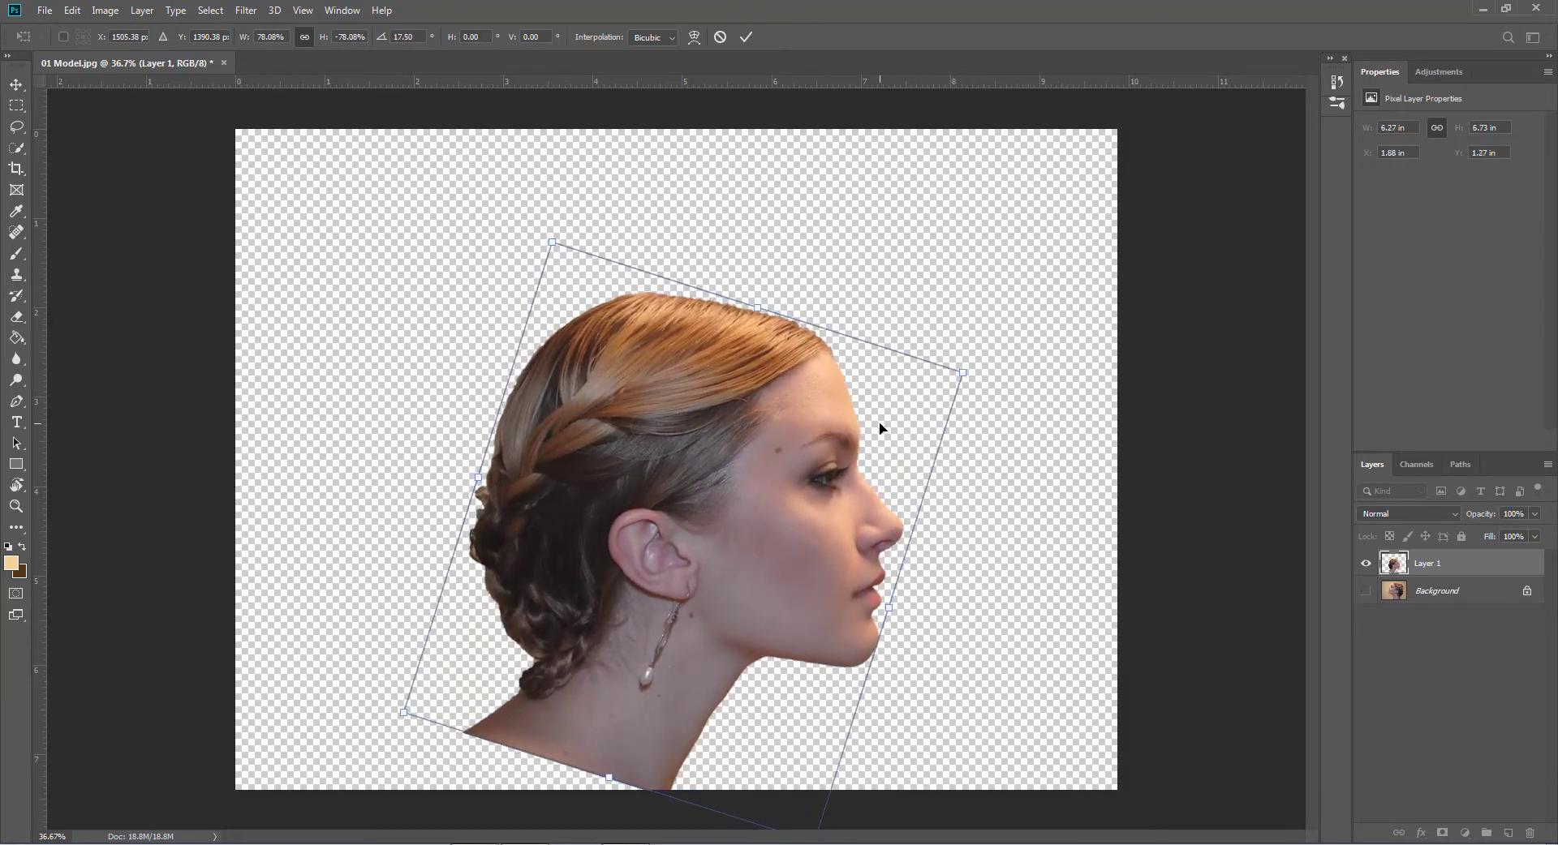
pyautogui.moveTo(744, 455); pyautogui.dragTo(819, 450)
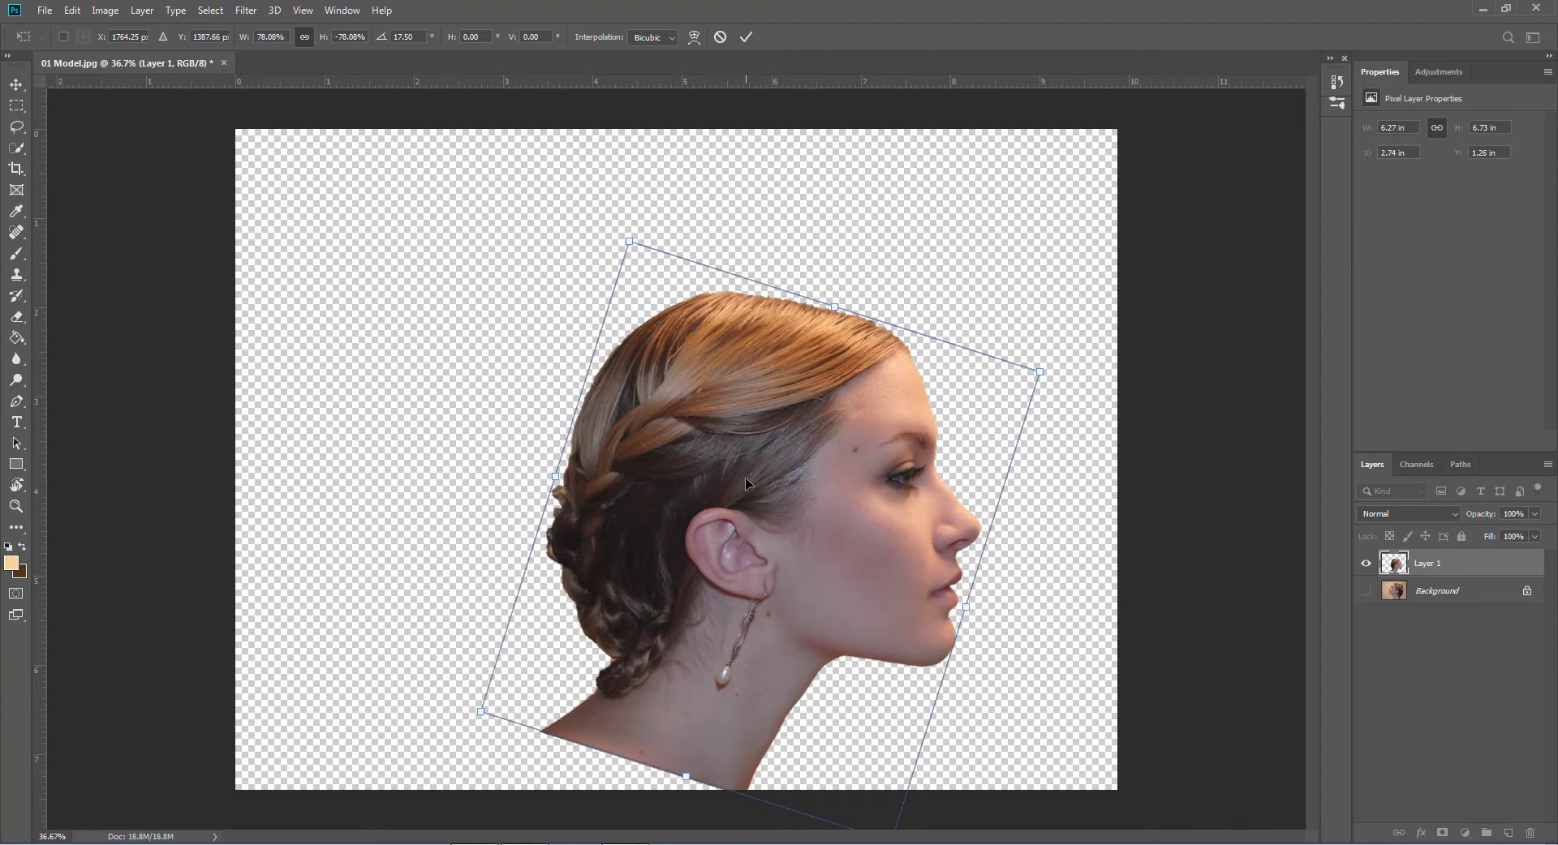
pyautogui.click(746, 38)
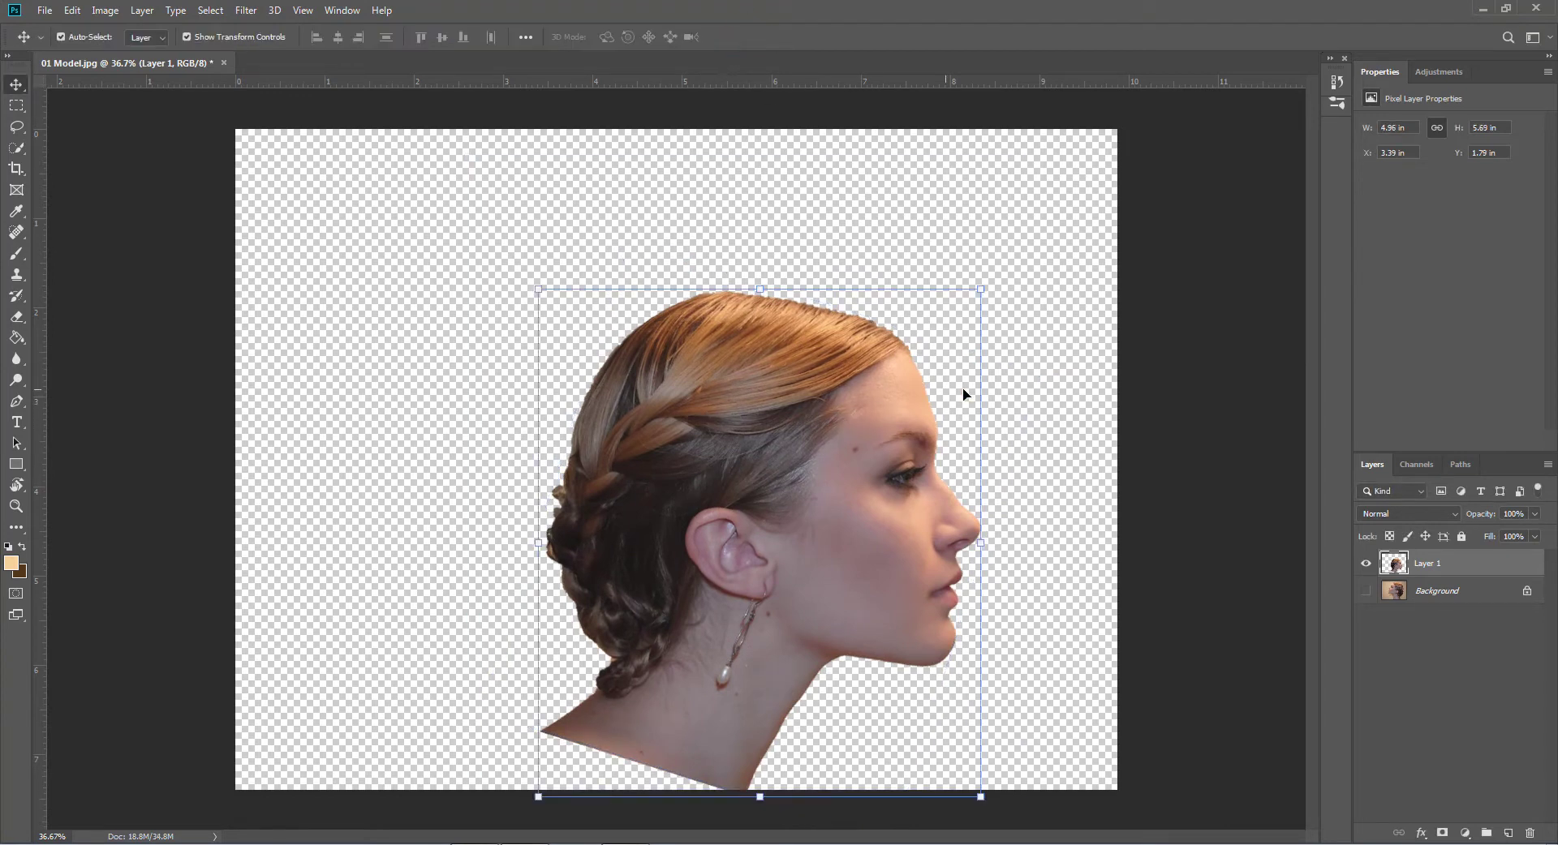
pyautogui.click(1445, 591)
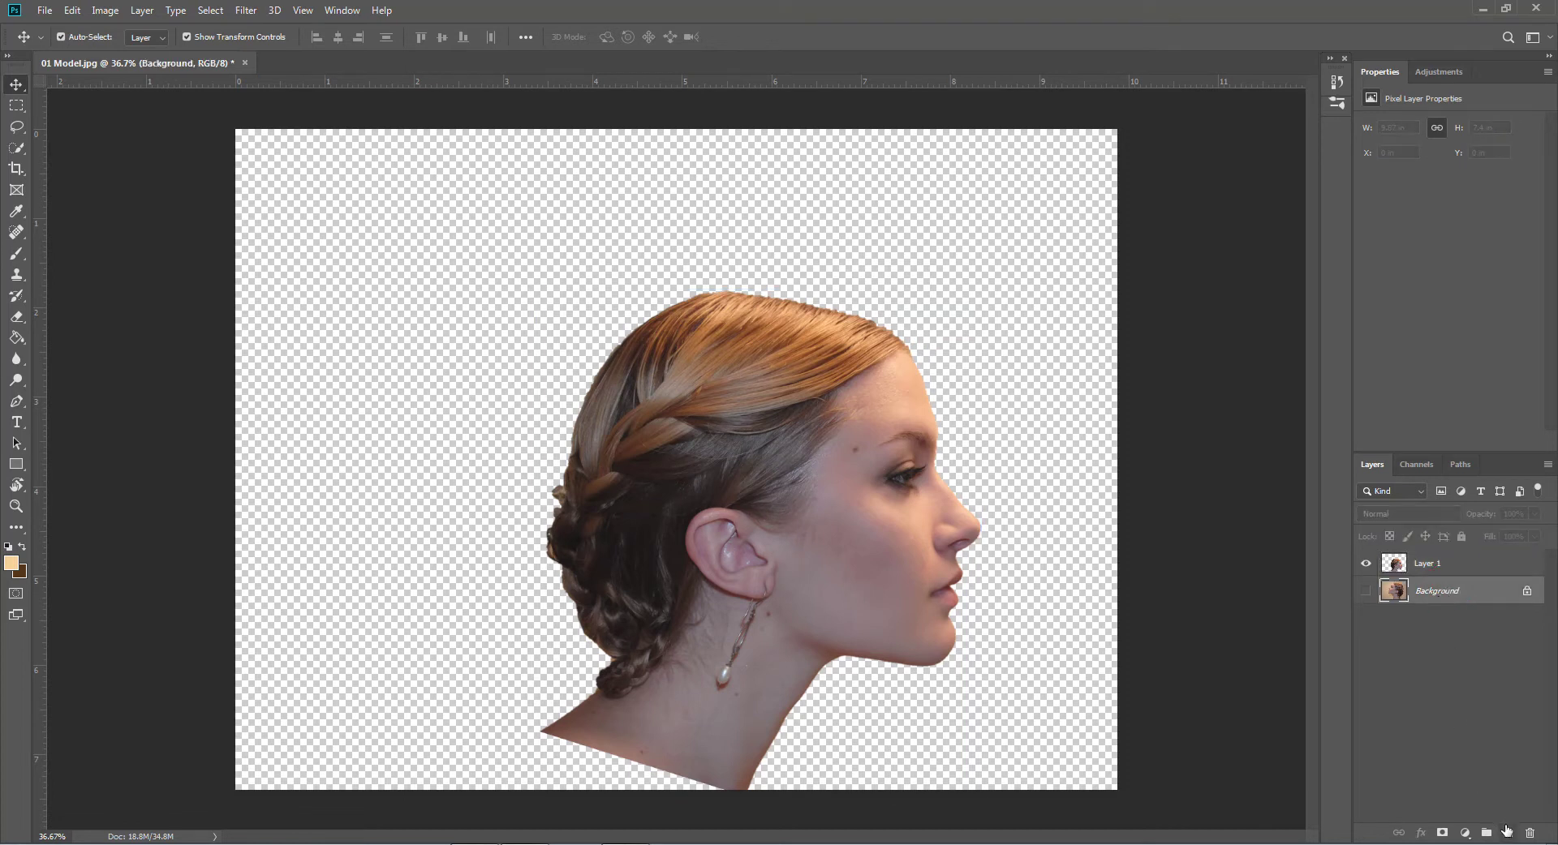
# Add Layer 2 above Background and fill it with white using the Paint Bucket
pyautogui.click(1508, 834)
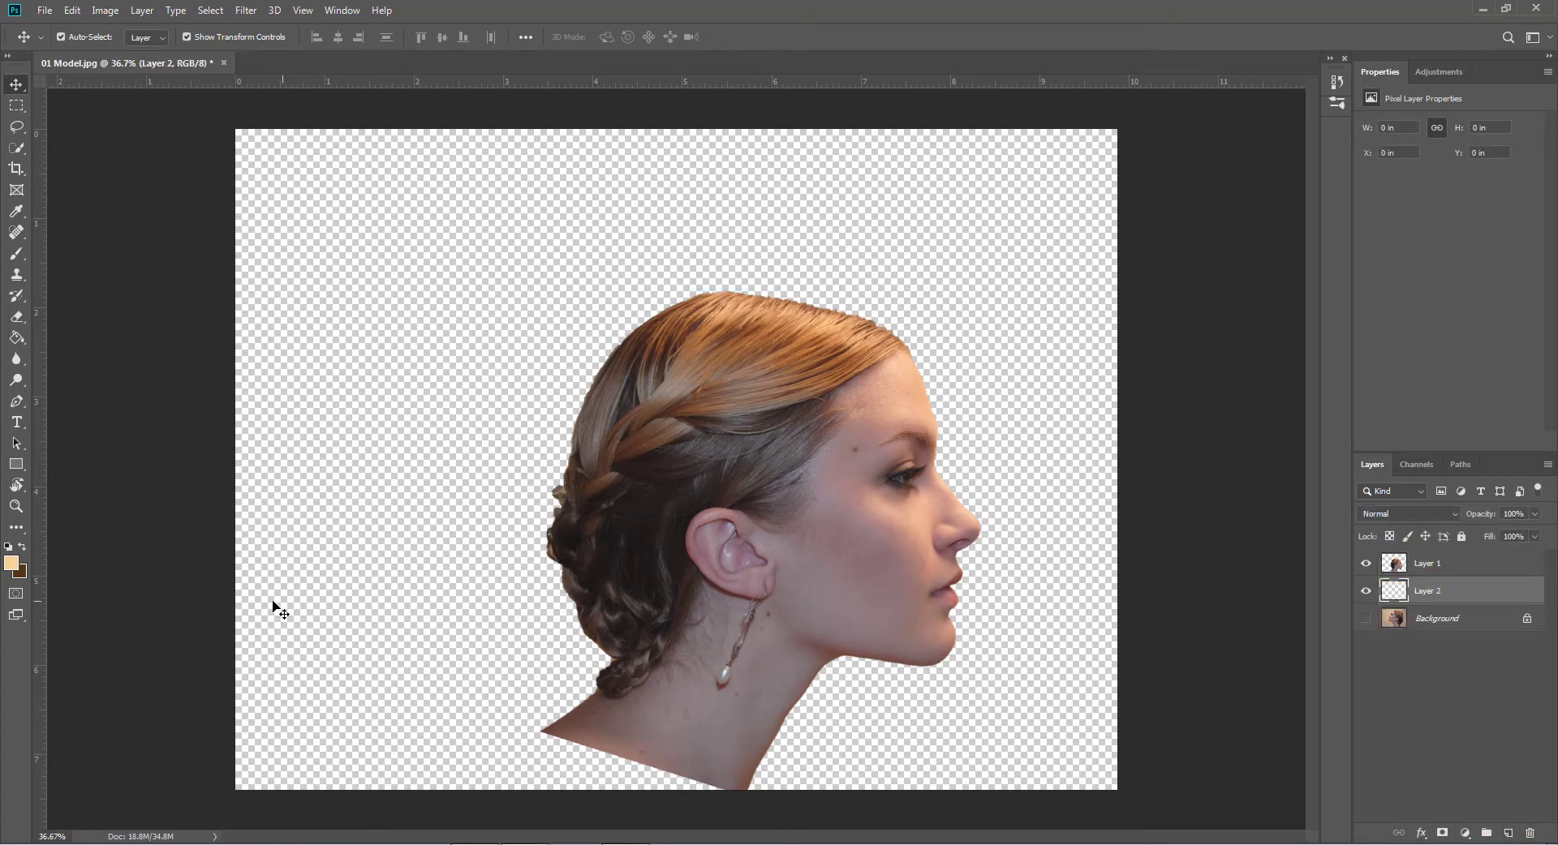
pyautogui.click(8, 550)
pyautogui.click(21, 550)
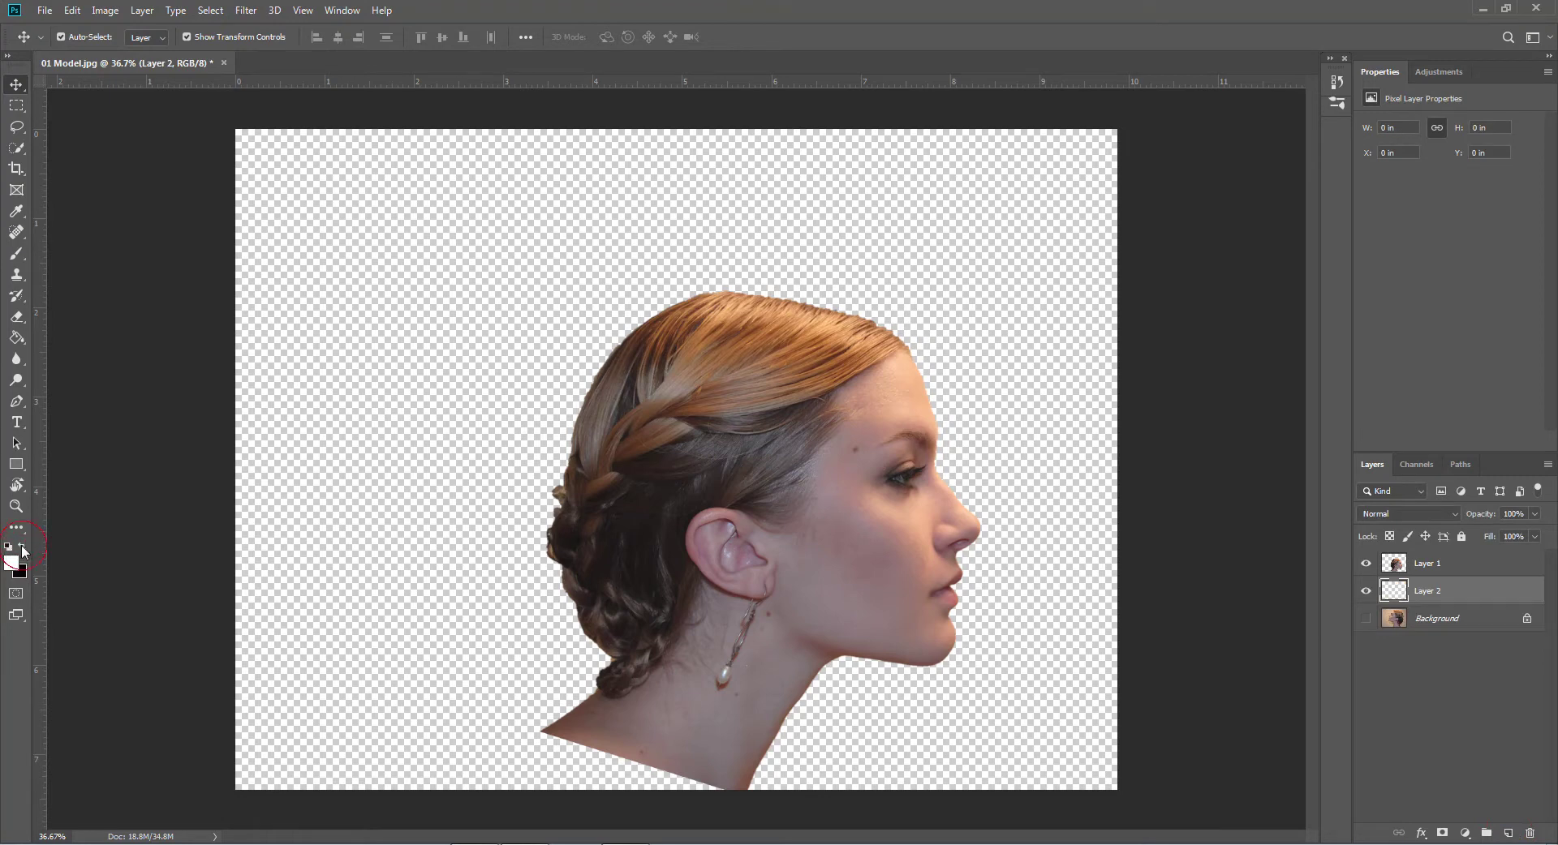
pyautogui.click(17, 339)
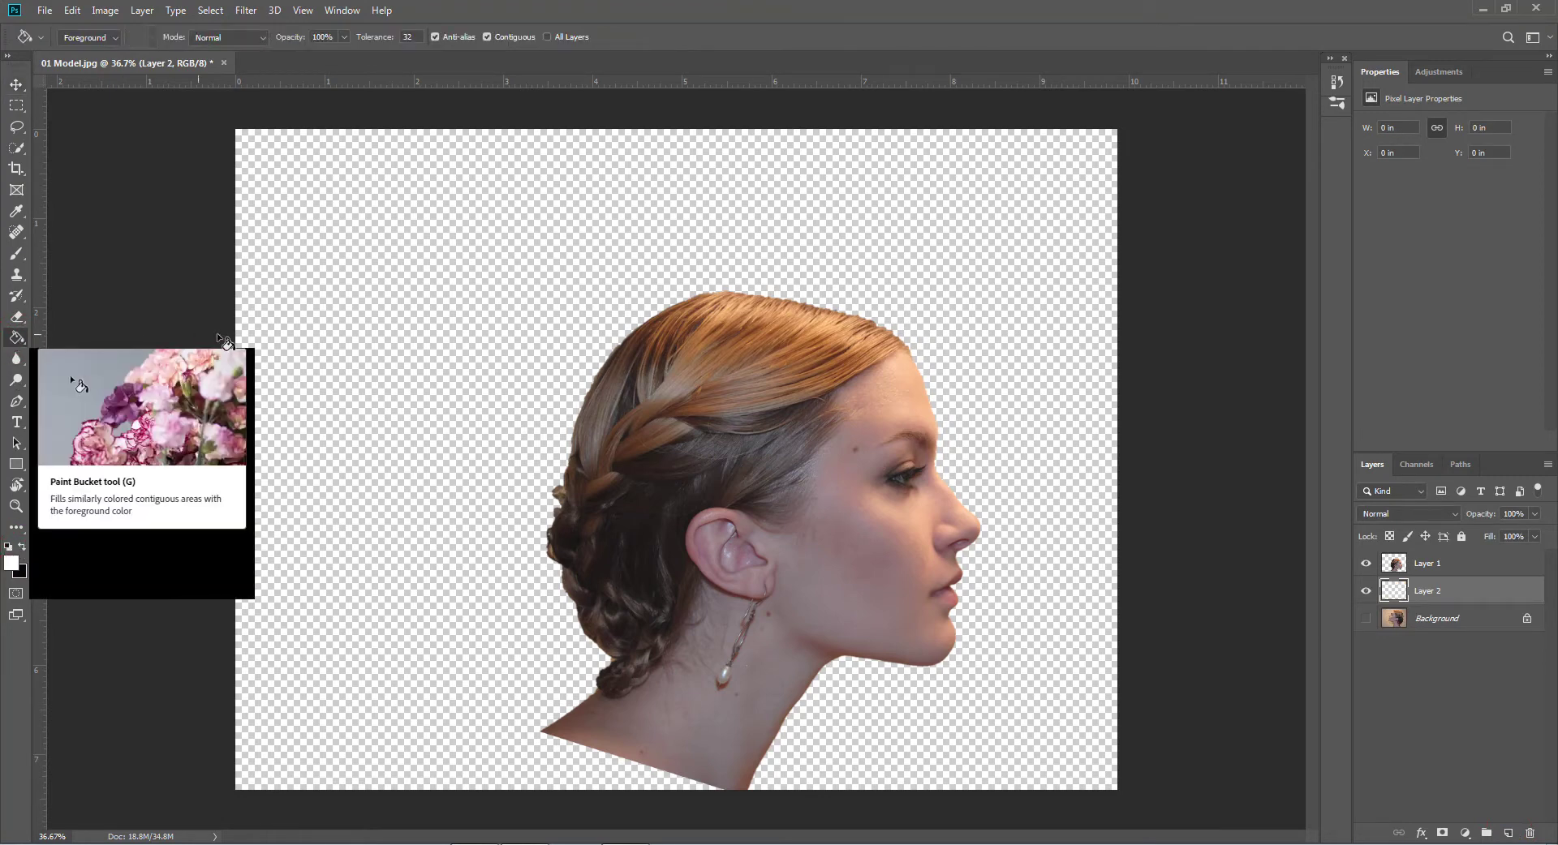
pyautogui.click(318, 339)
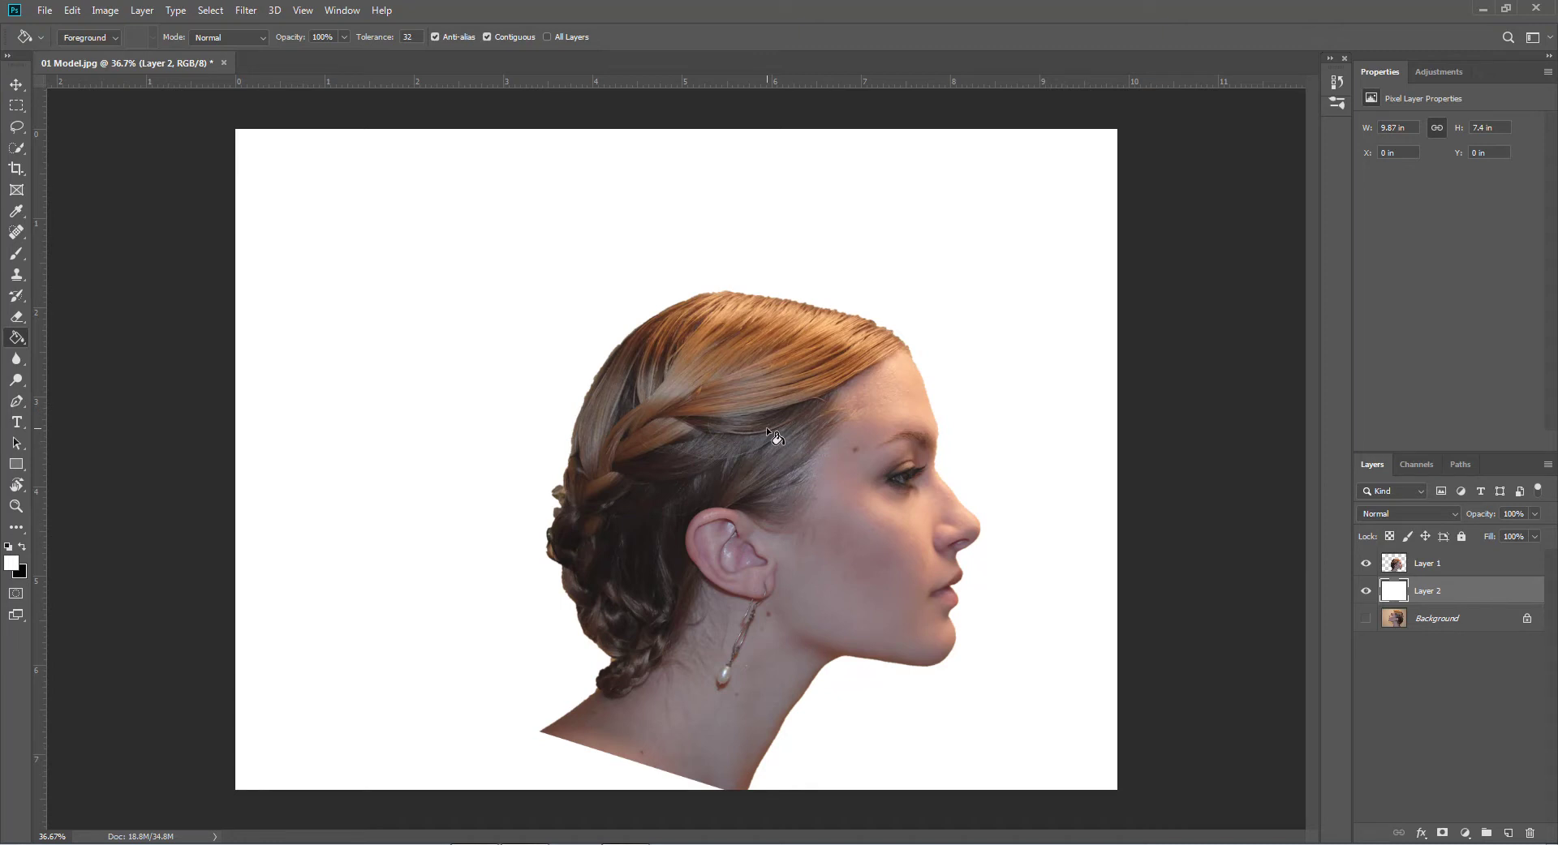
# Duplicate Layer 1 twice and hide Layer 1 copy 2
pyautogui.click(1421, 567)
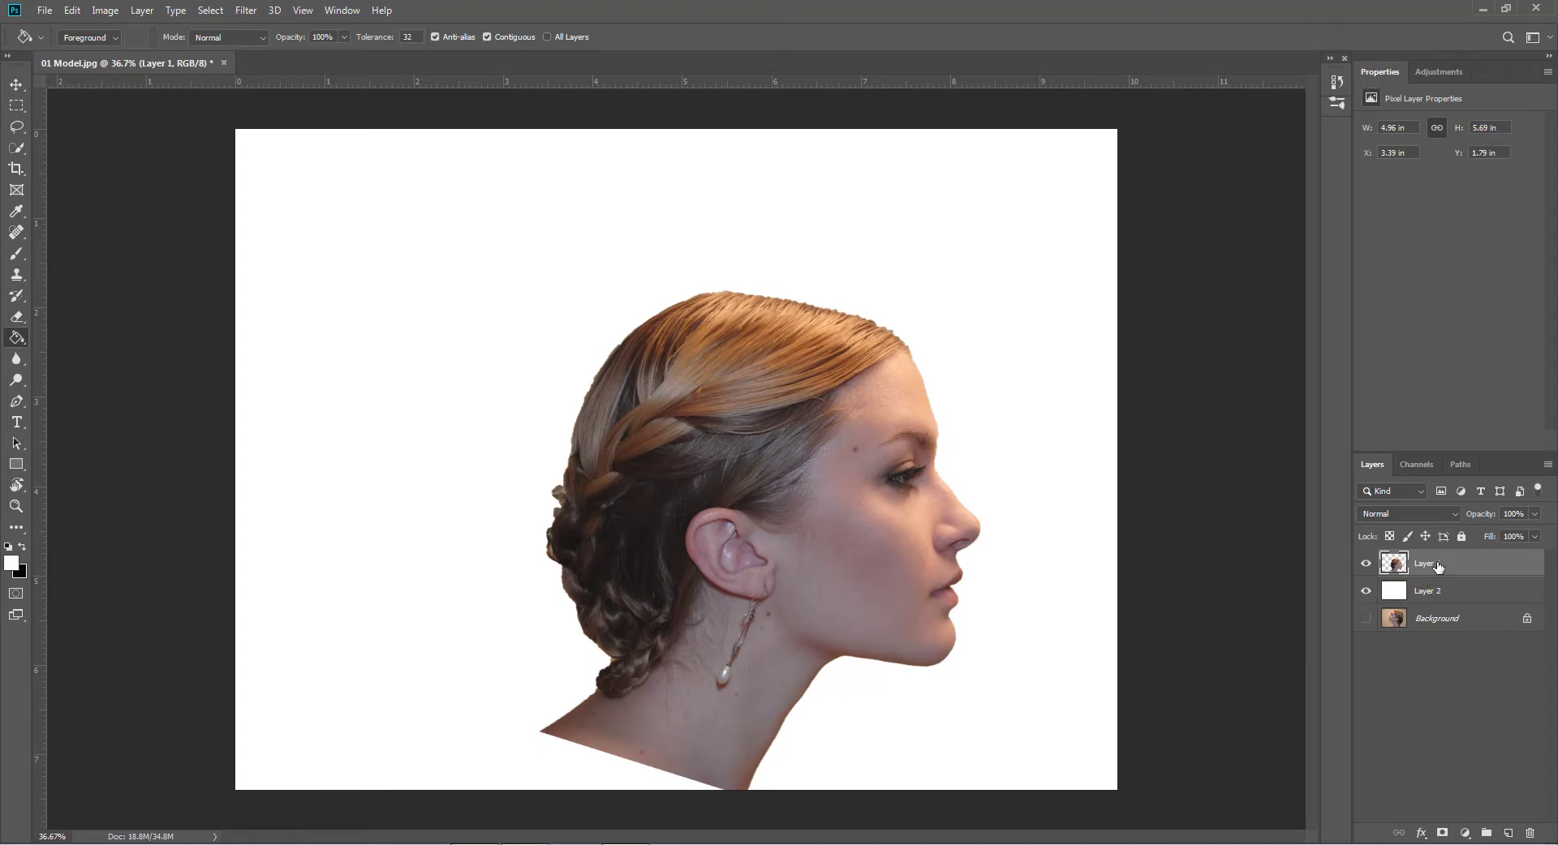
pyautogui.hotkey('ctrl', 'j')
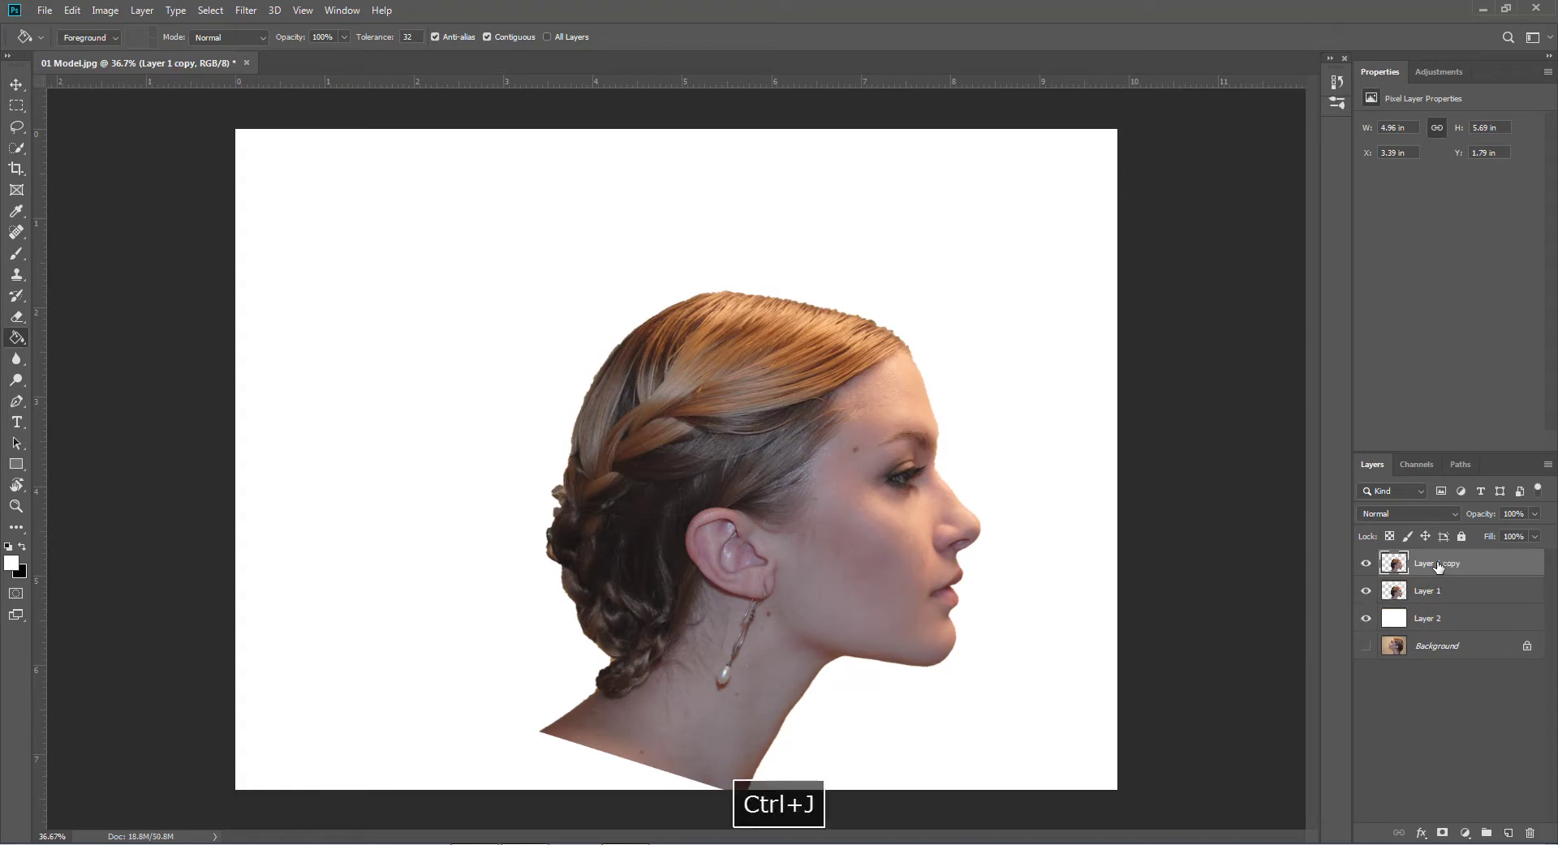
pyautogui.hotkey('ctrl', 'j')
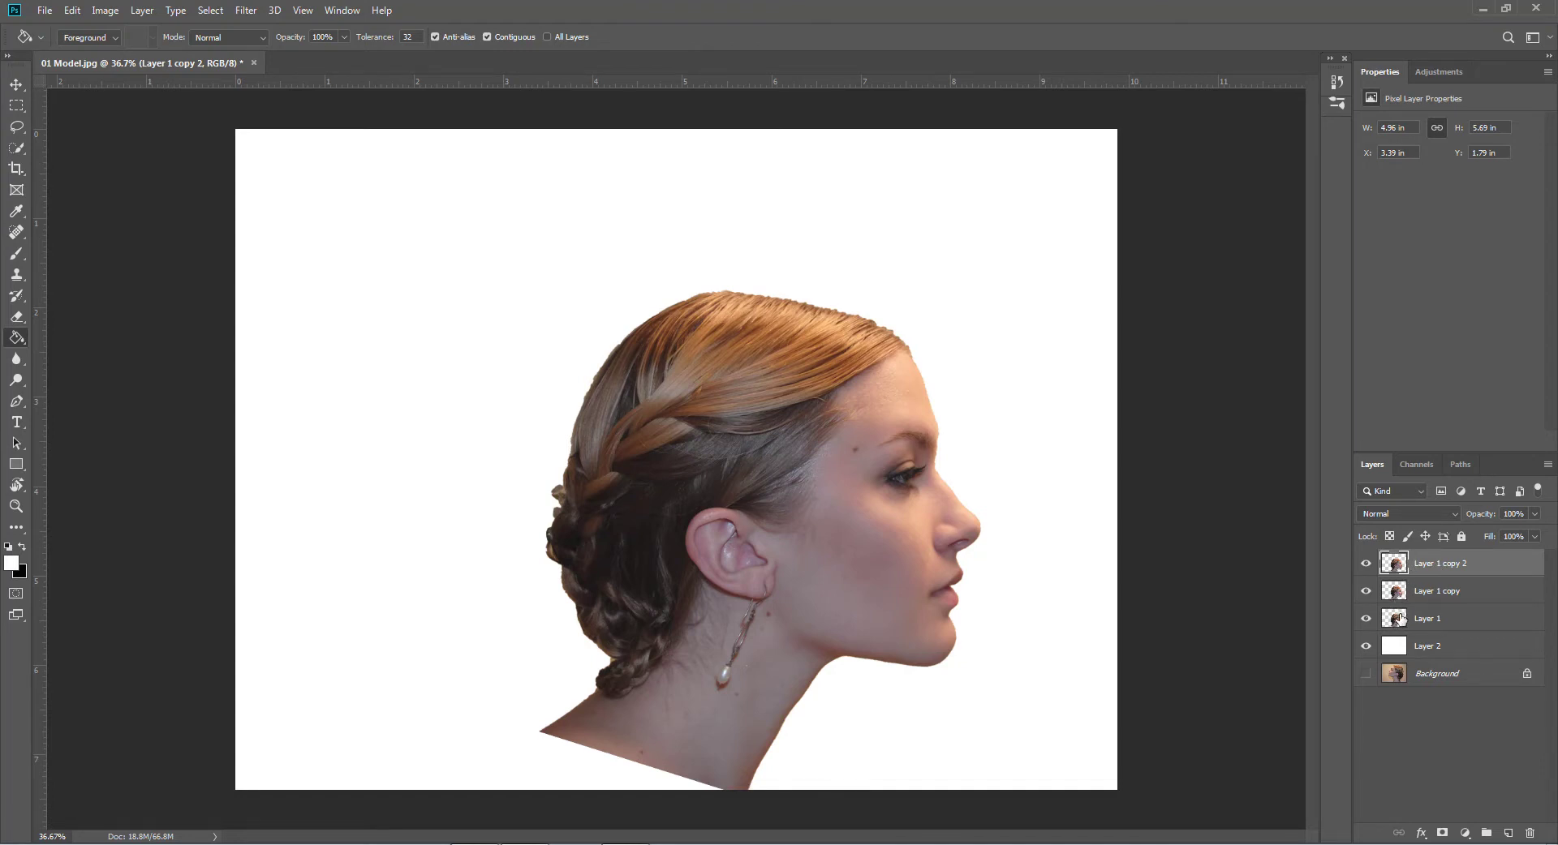
pyautogui.click(1365, 566)
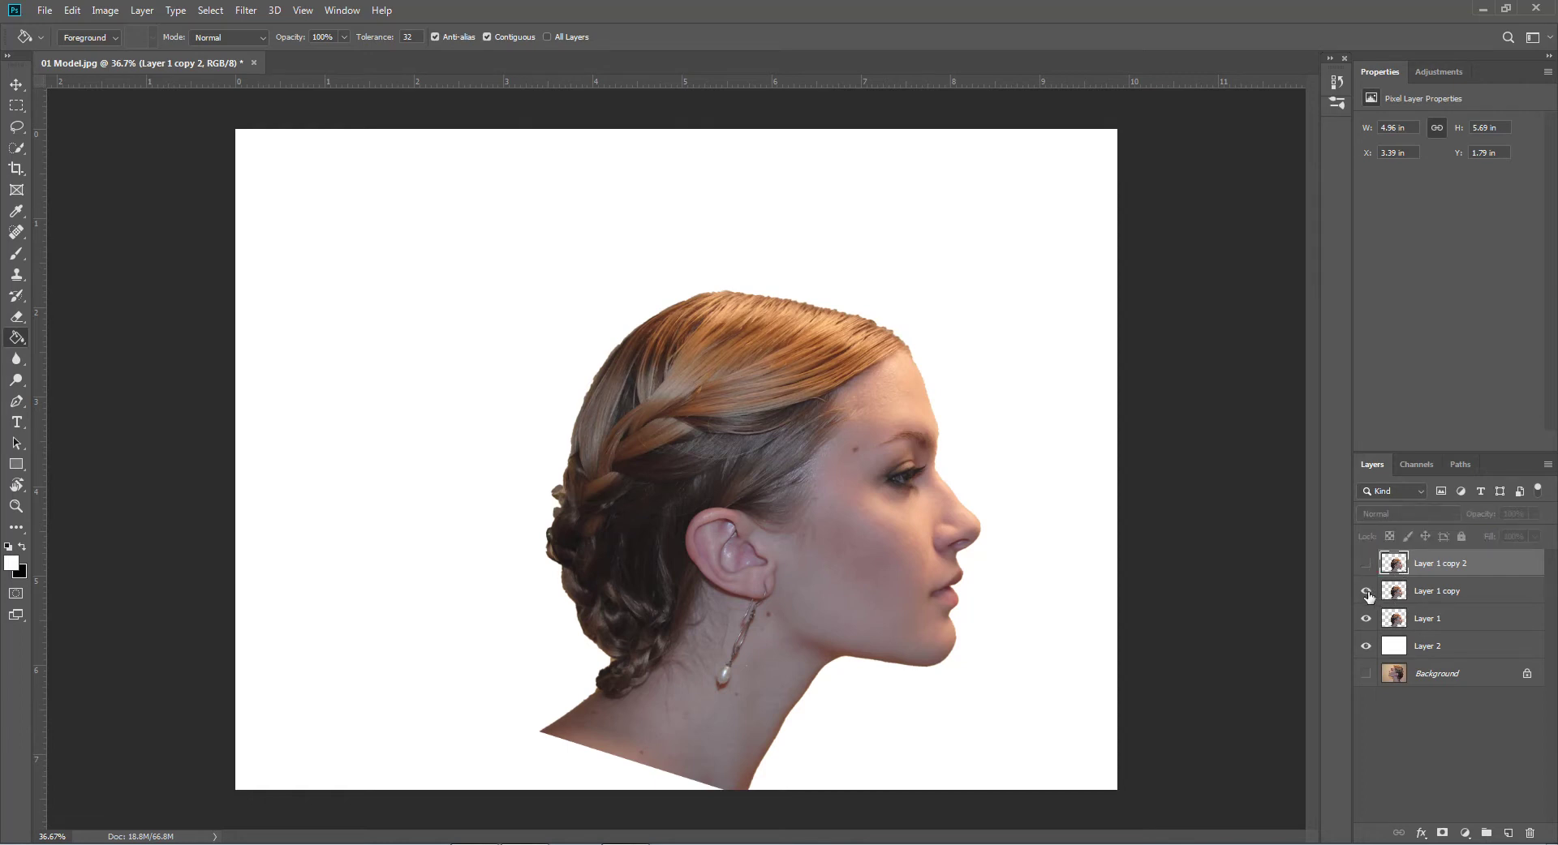
# Give Layer 1 copy a black hide-all mask, briefly hiding Layer 1 to check it
pyautogui.click(1434, 593)
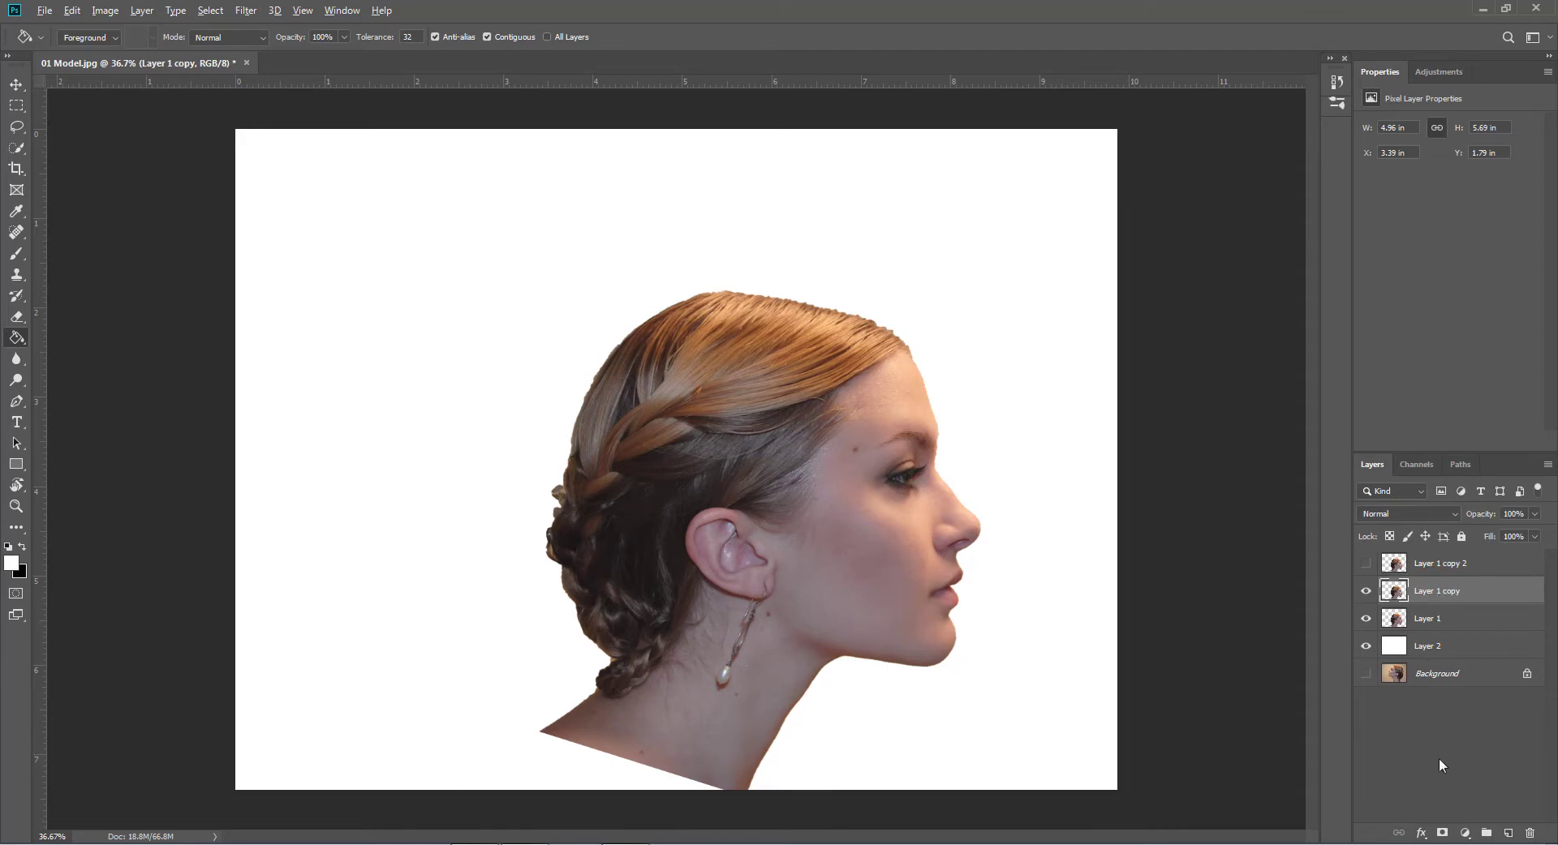
pyautogui.keyDown('alt'); pyautogui.click(1442, 834); pyautogui.keyUp('alt')
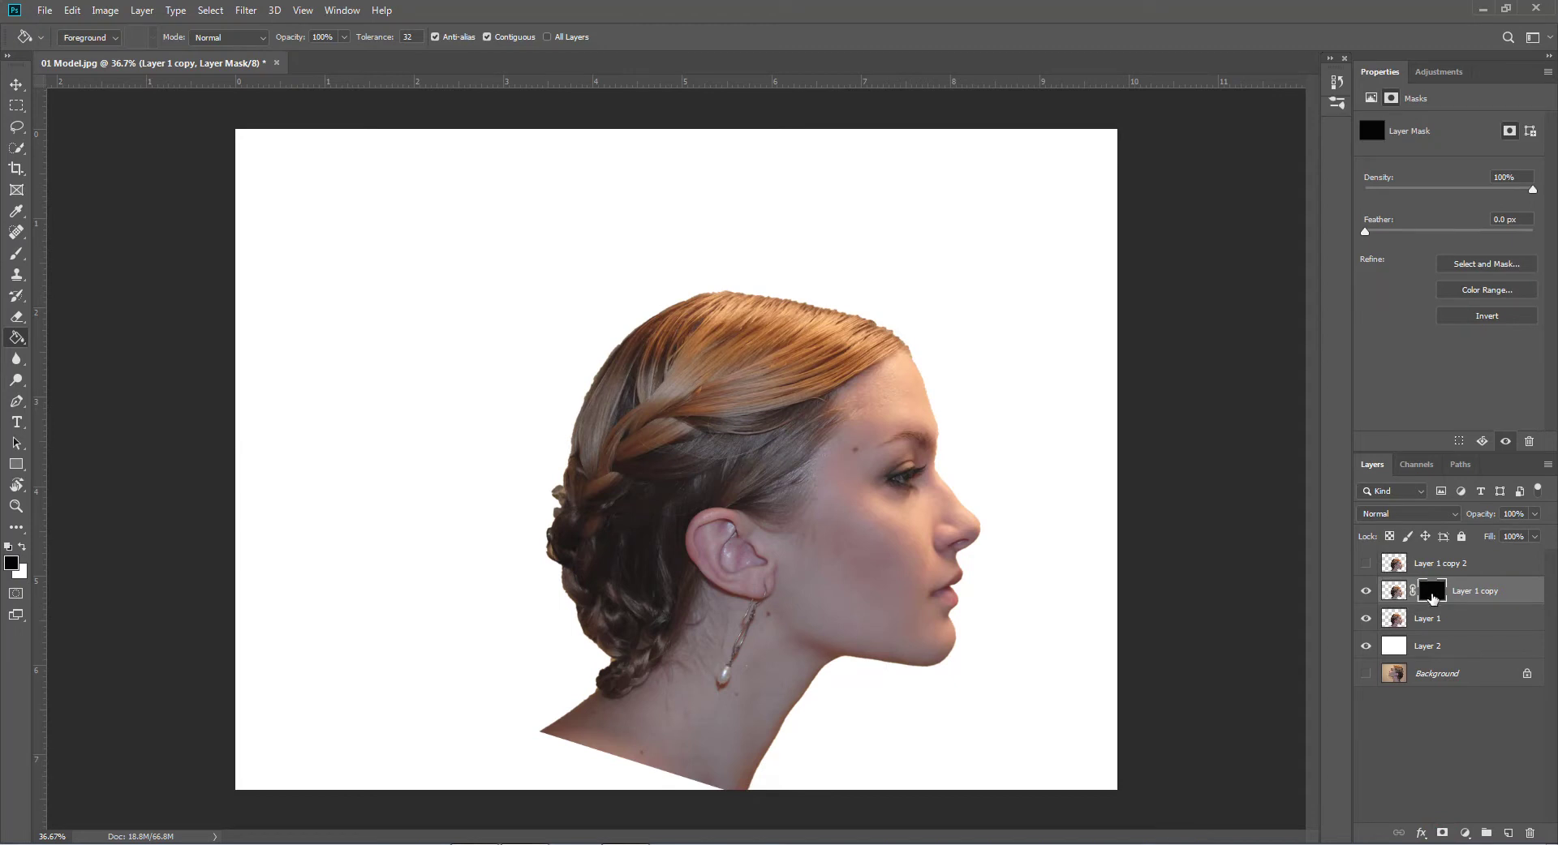
pyautogui.click(1366, 619)
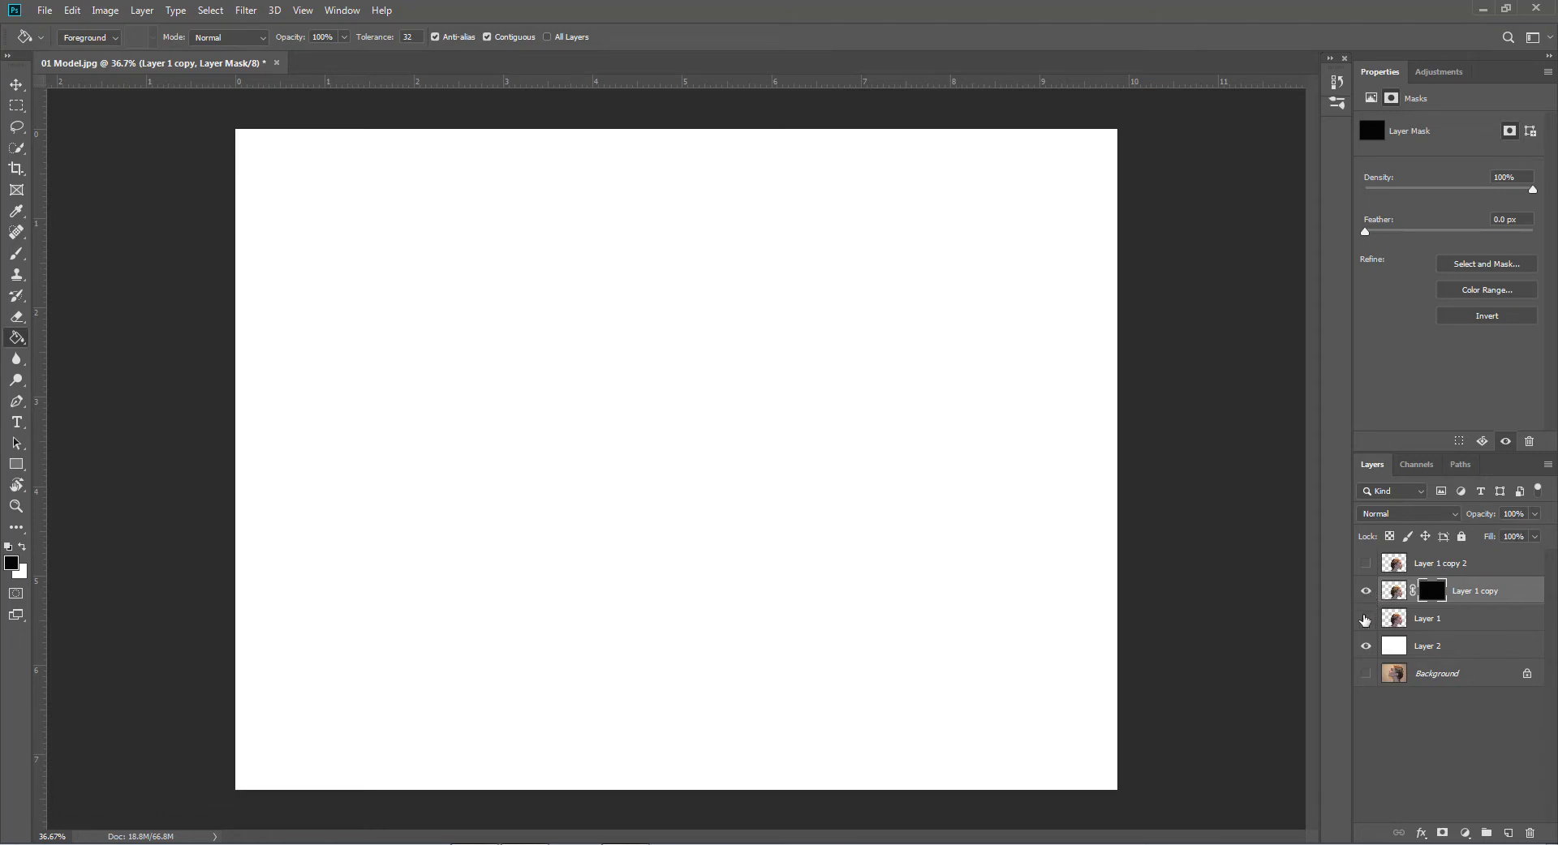
pyautogui.click(1366, 619)
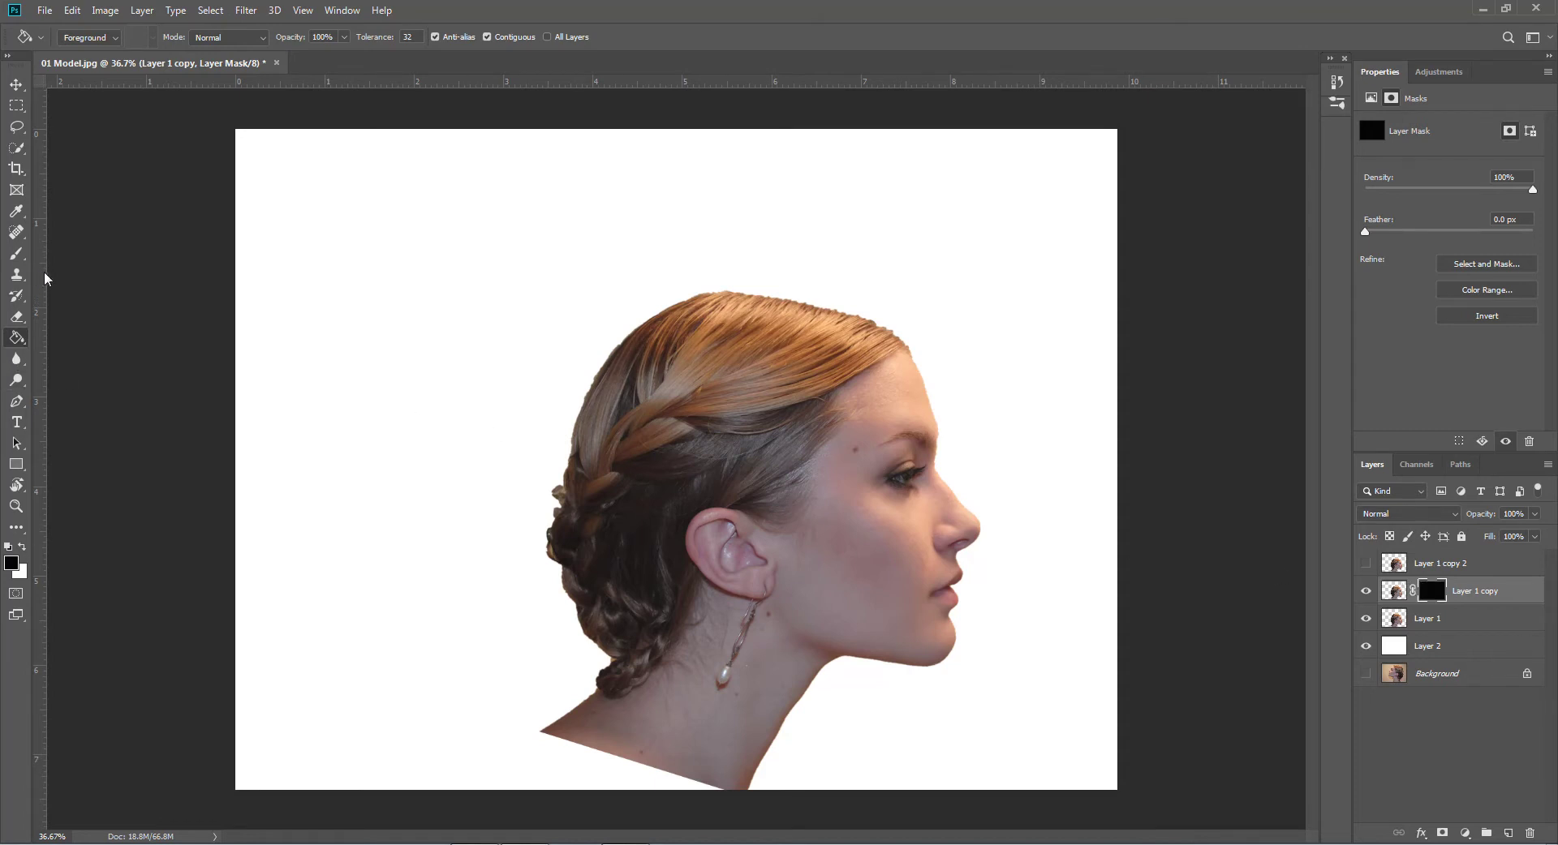
# Choose the Brush tool with the last 2462 px smoke normal preset from smokeBrushes_normal
pyautogui.click(23, 252)
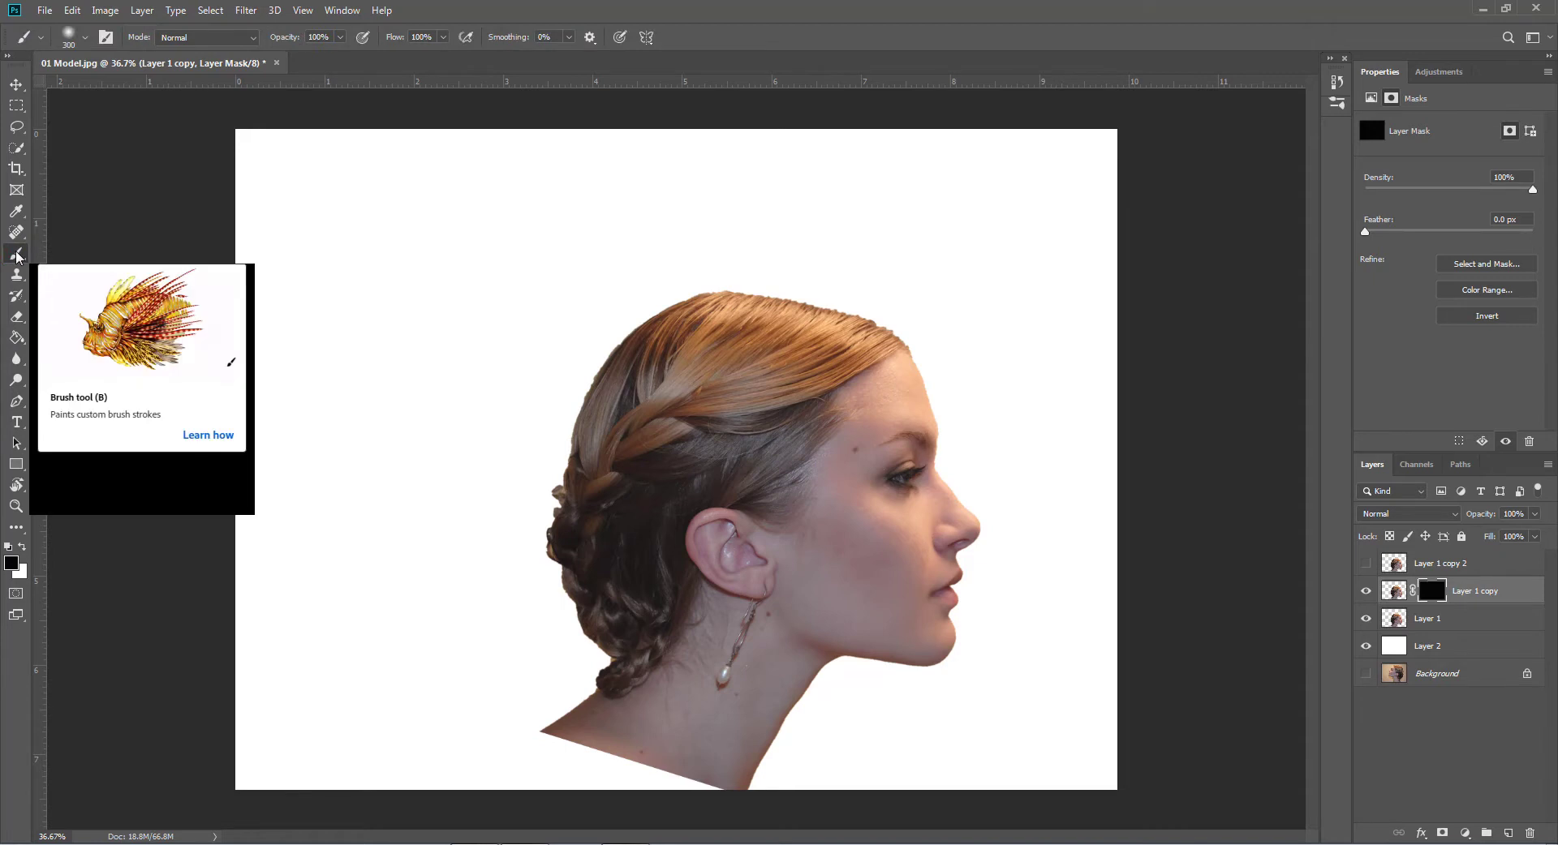
pyautogui.click(84, 38)
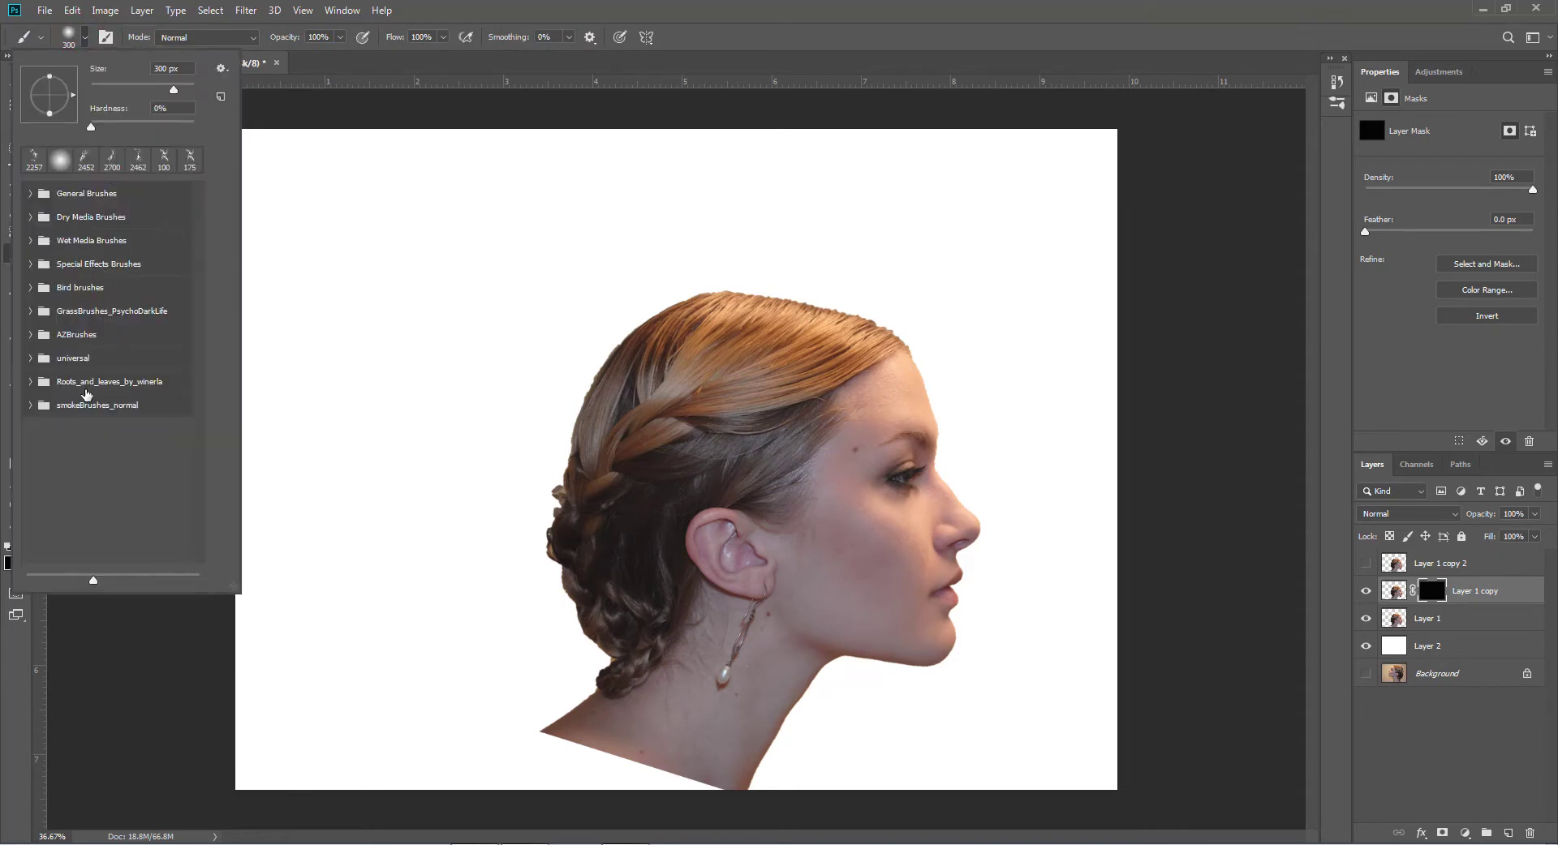
pyautogui.click(30, 405)
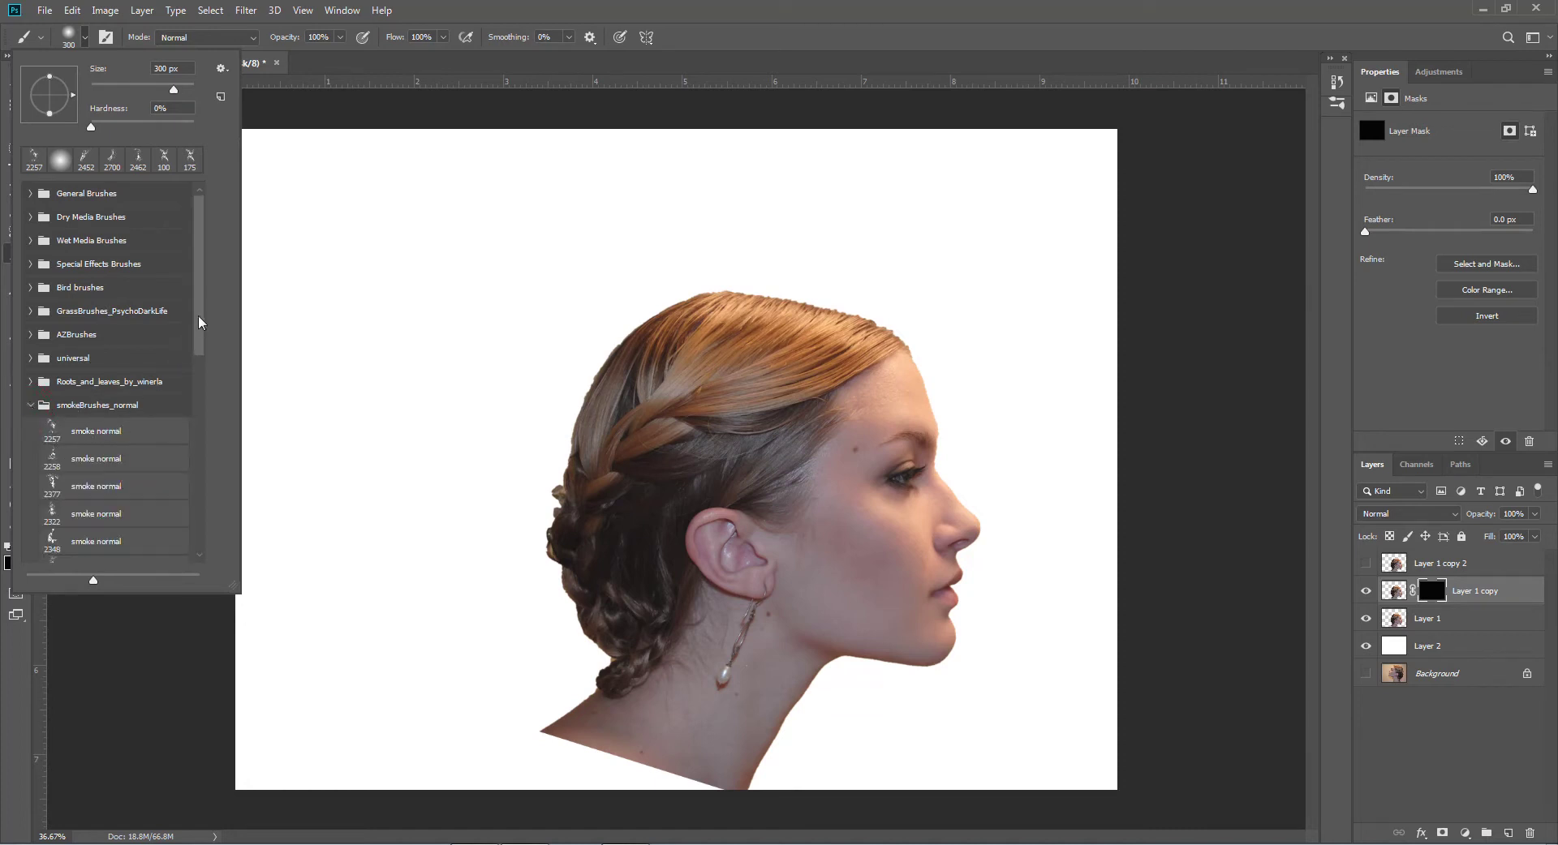
pyautogui.moveTo(199, 319); pyautogui.dragTo(203, 527)
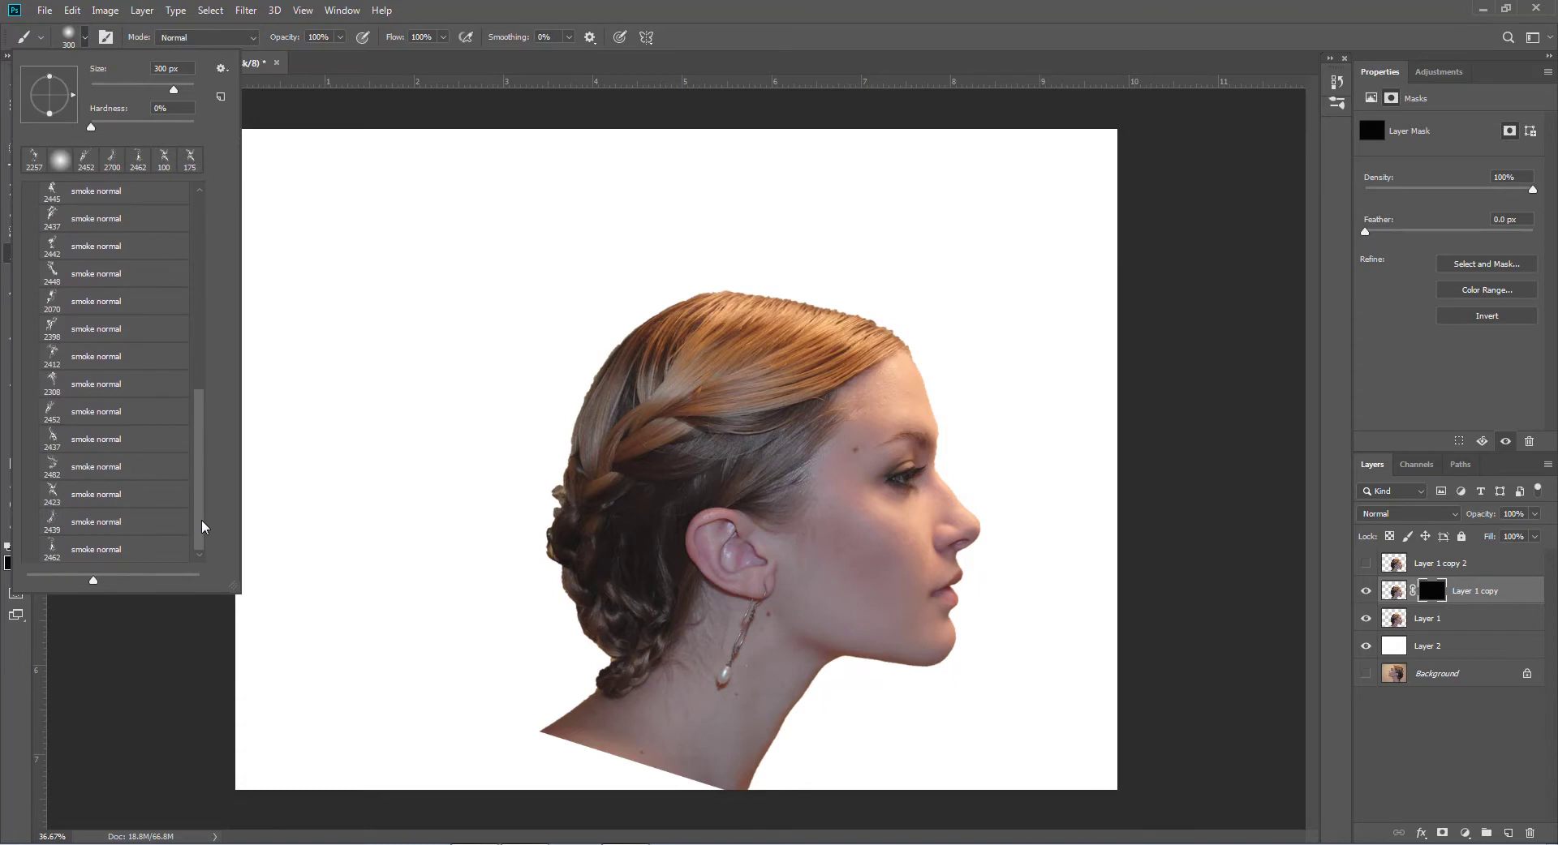
pyautogui.click(81, 552)
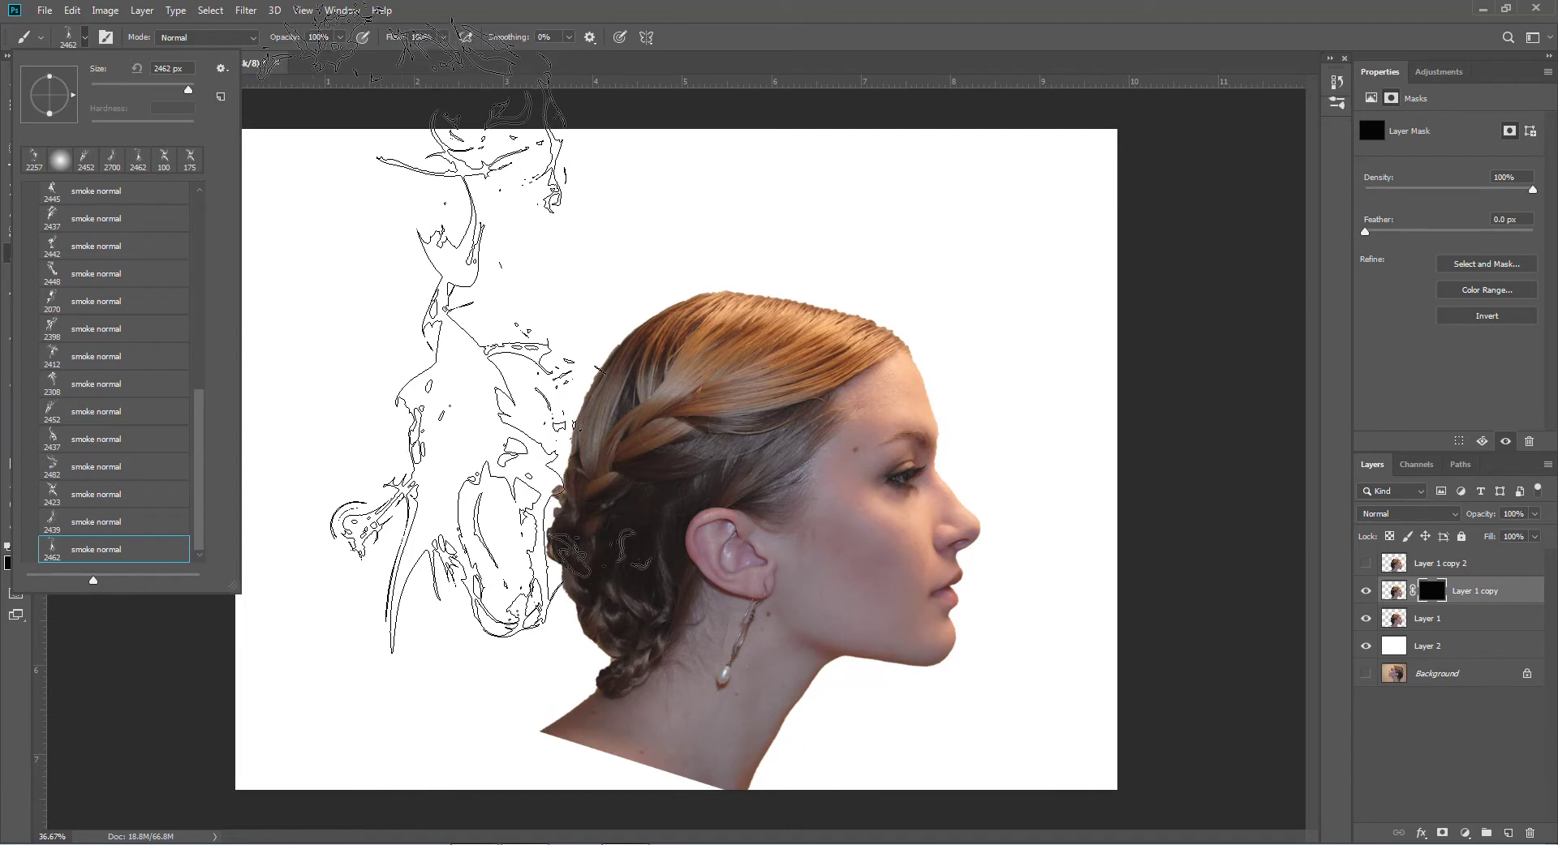
pyautogui.click(422, 85)
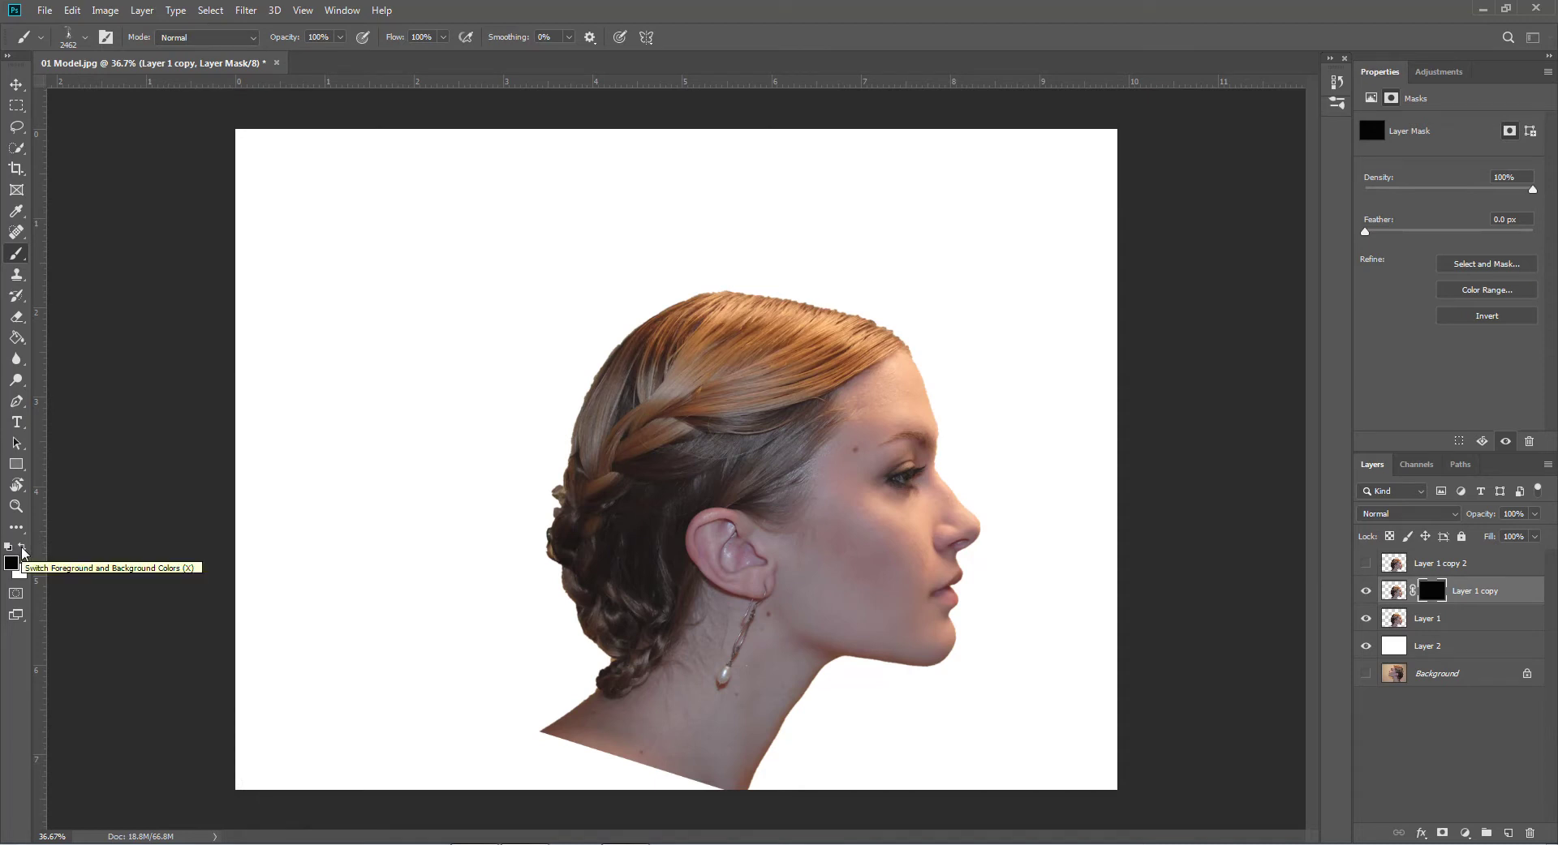
# Switch to white, shrink the smoke brush to 1500 px and dab smoke into the mask
pyautogui.click(22, 552)
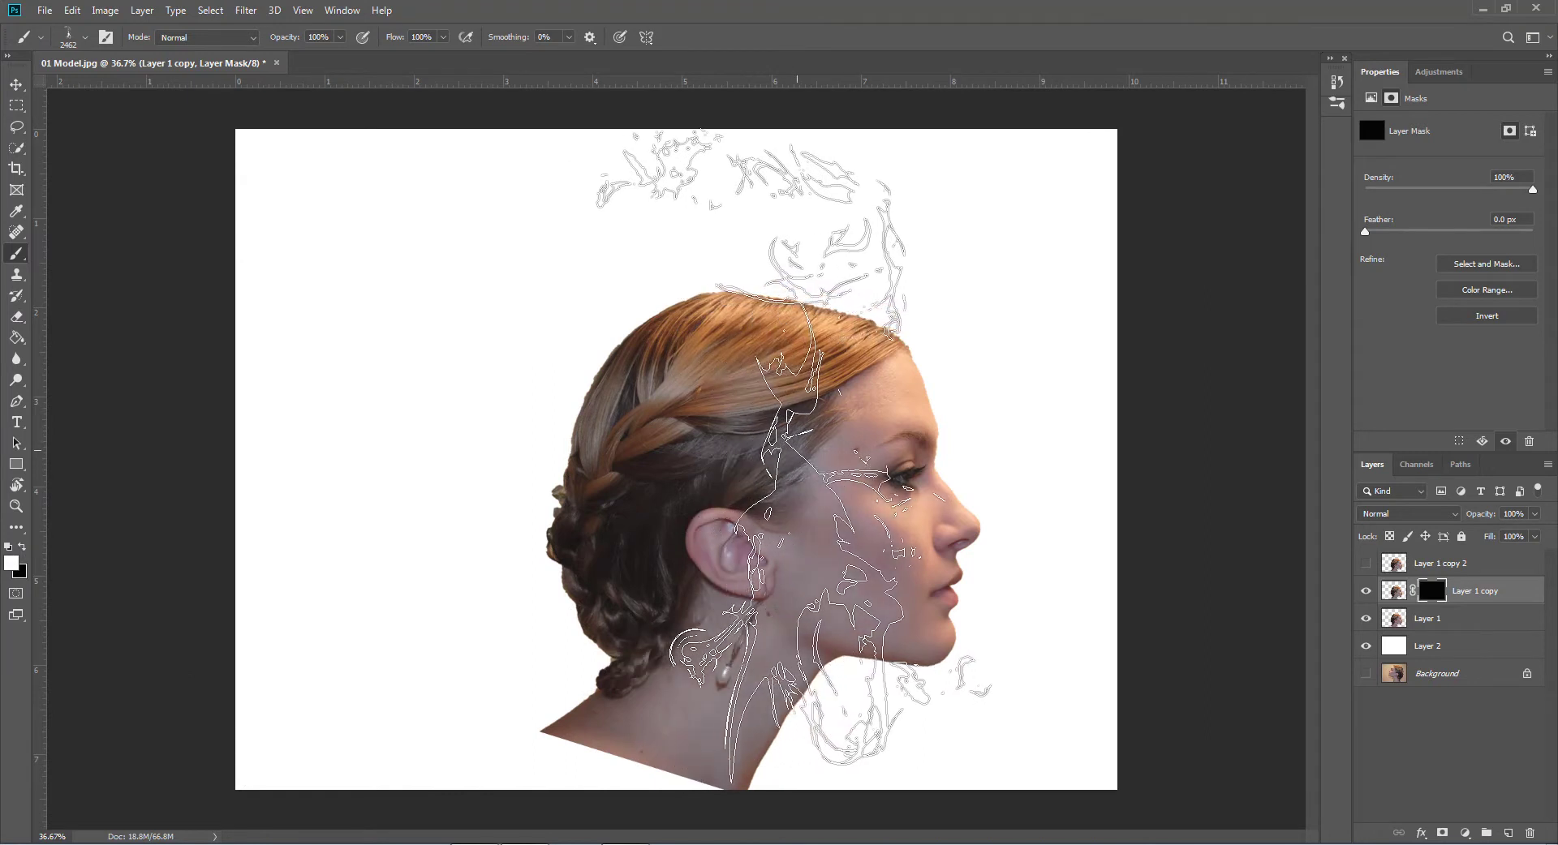
pyautogui.press('[')
pyautogui.press('[')
pyautogui.press('[')
pyautogui.press('[')
pyautogui.press('[')
pyautogui.press('[')
pyautogui.press('[')
pyautogui.press('[')
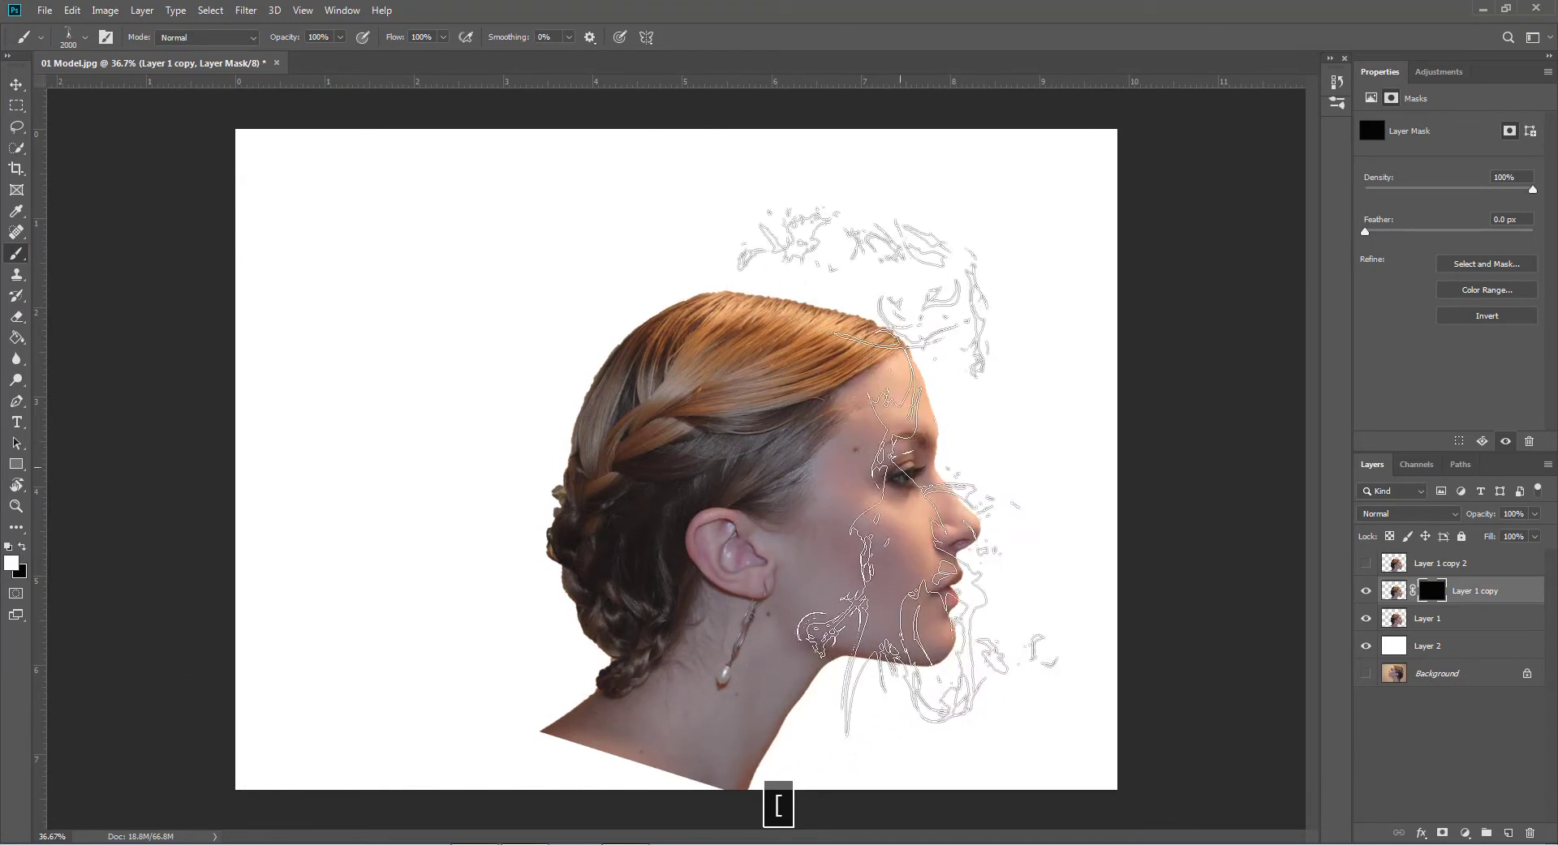
pyautogui.press('[')
pyautogui.press('[')
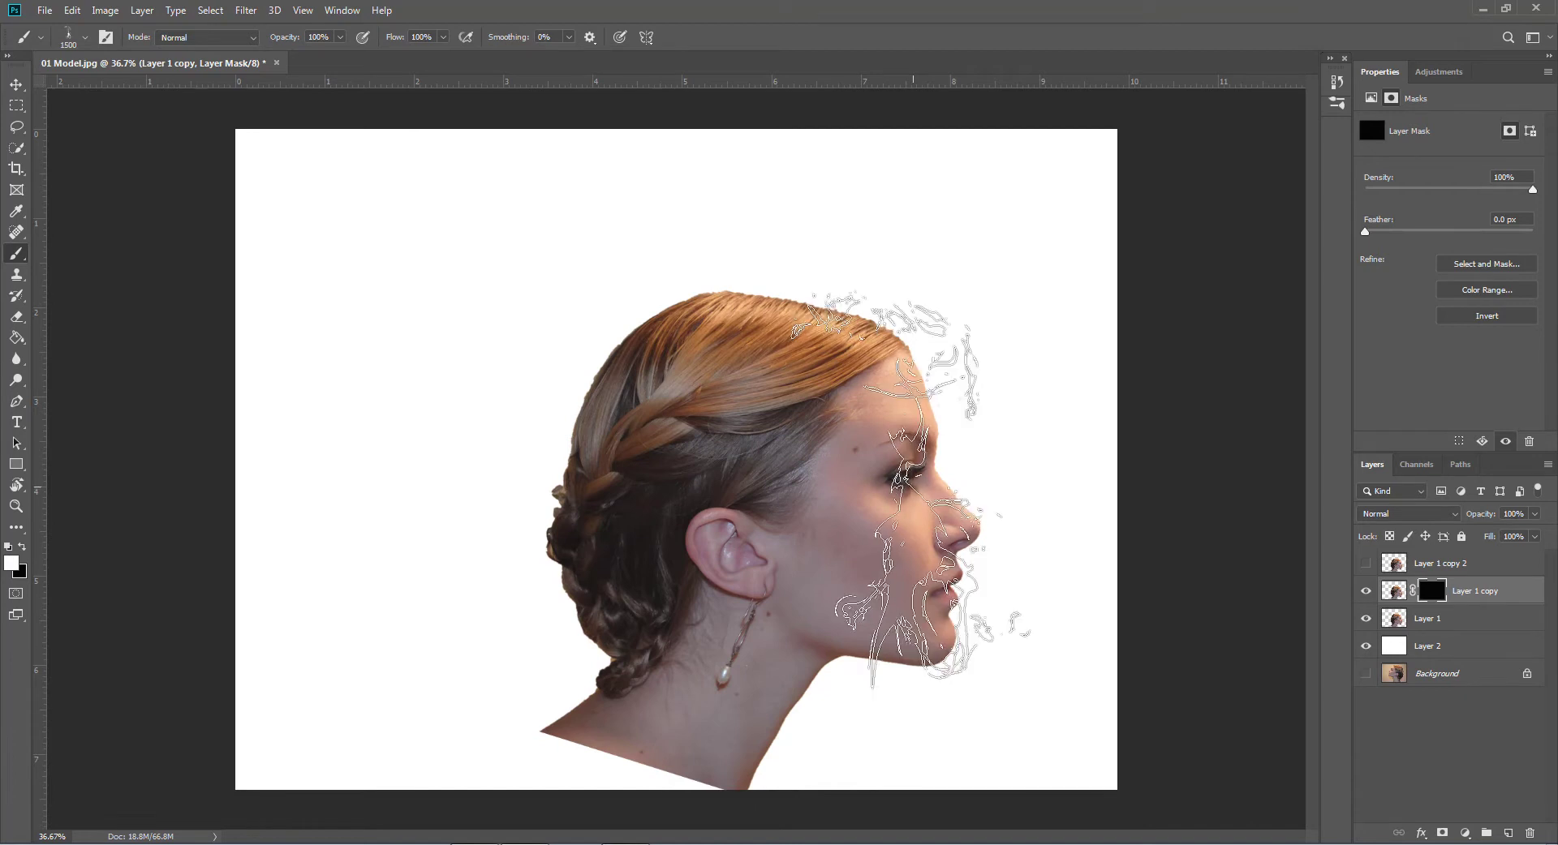
pyautogui.click(913, 487)
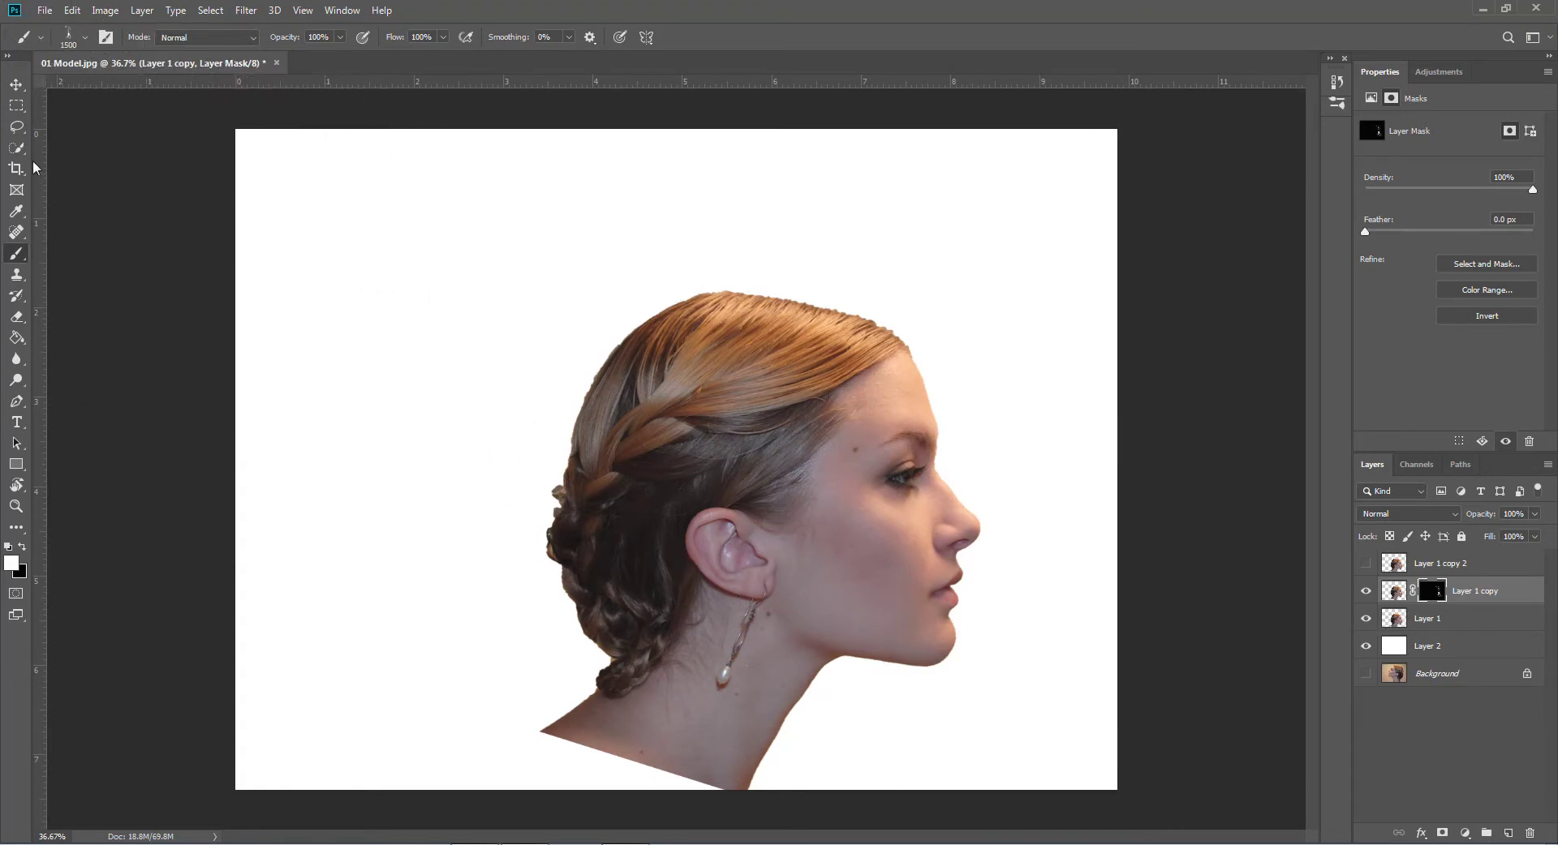
# Paint smoke with the 2439 px smoke brush at 2200, previewing with Layer 1 hidden
pyautogui.click(84, 37)
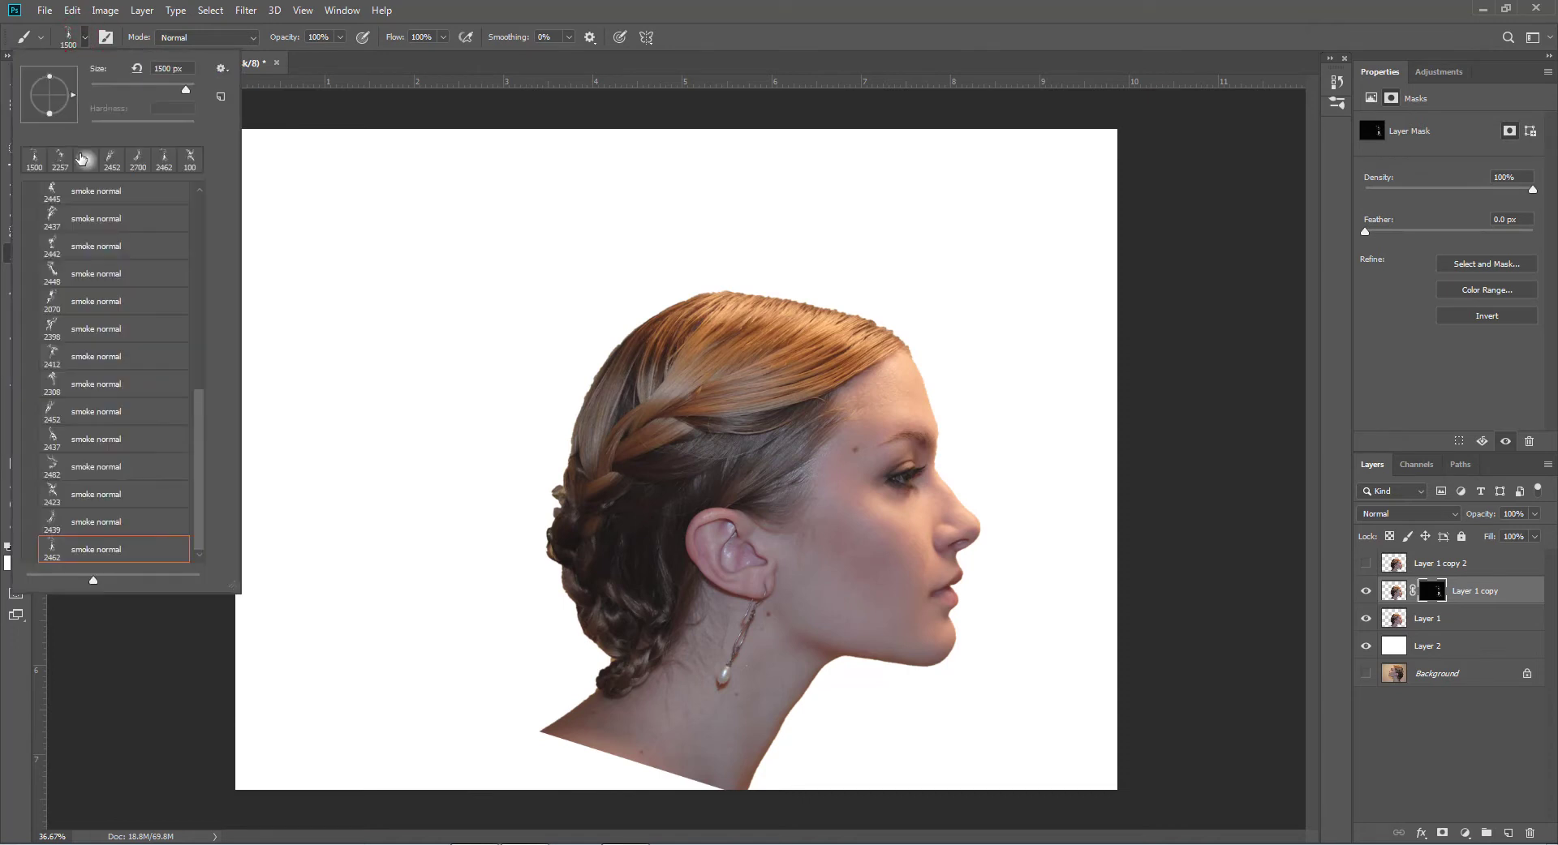
pyautogui.click(83, 524)
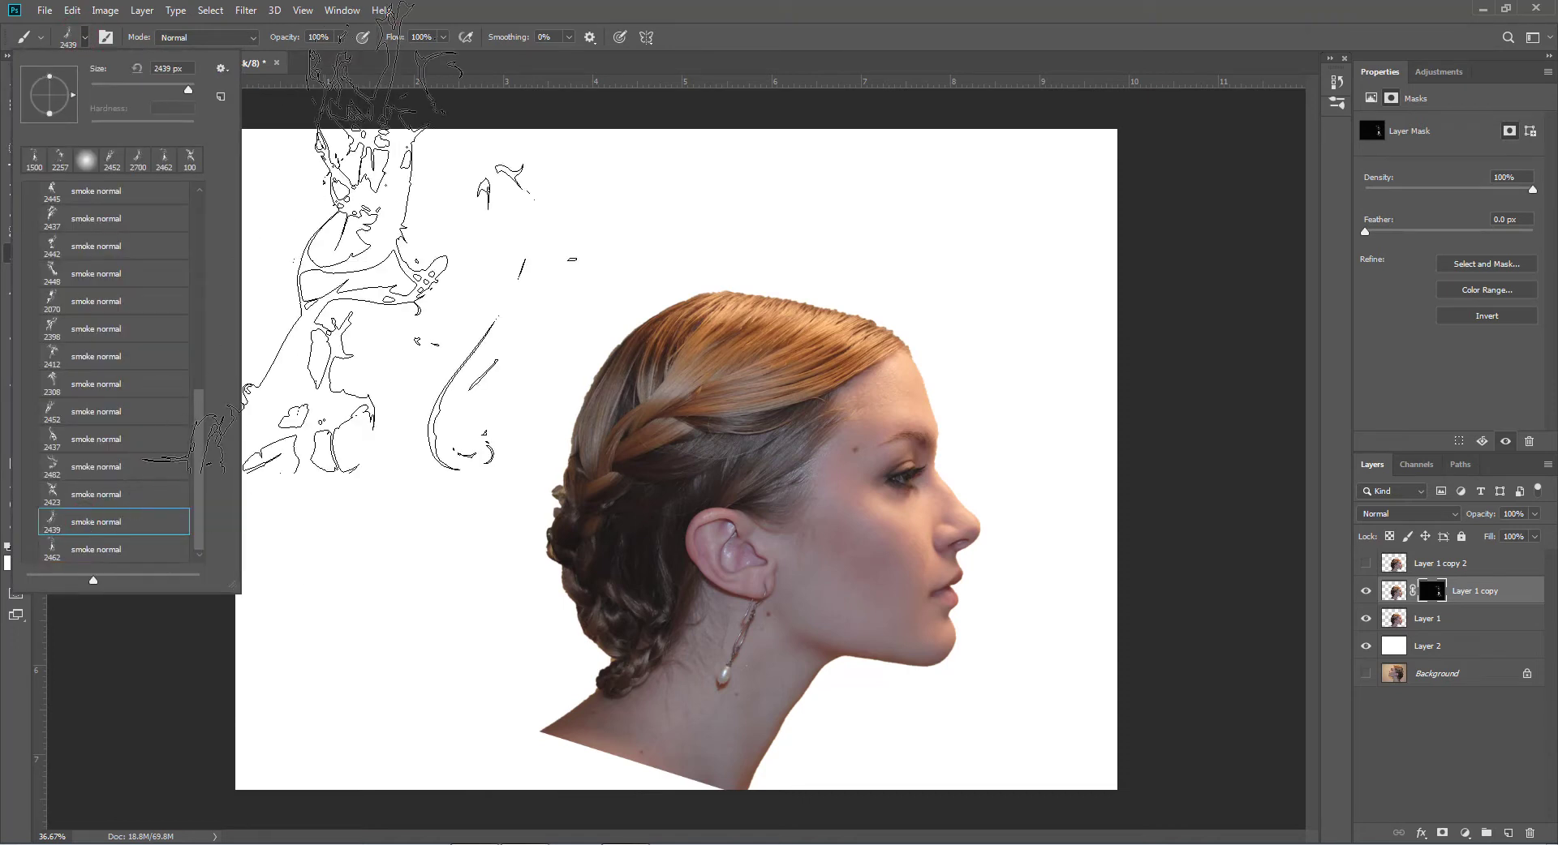
pyautogui.click(363, 60)
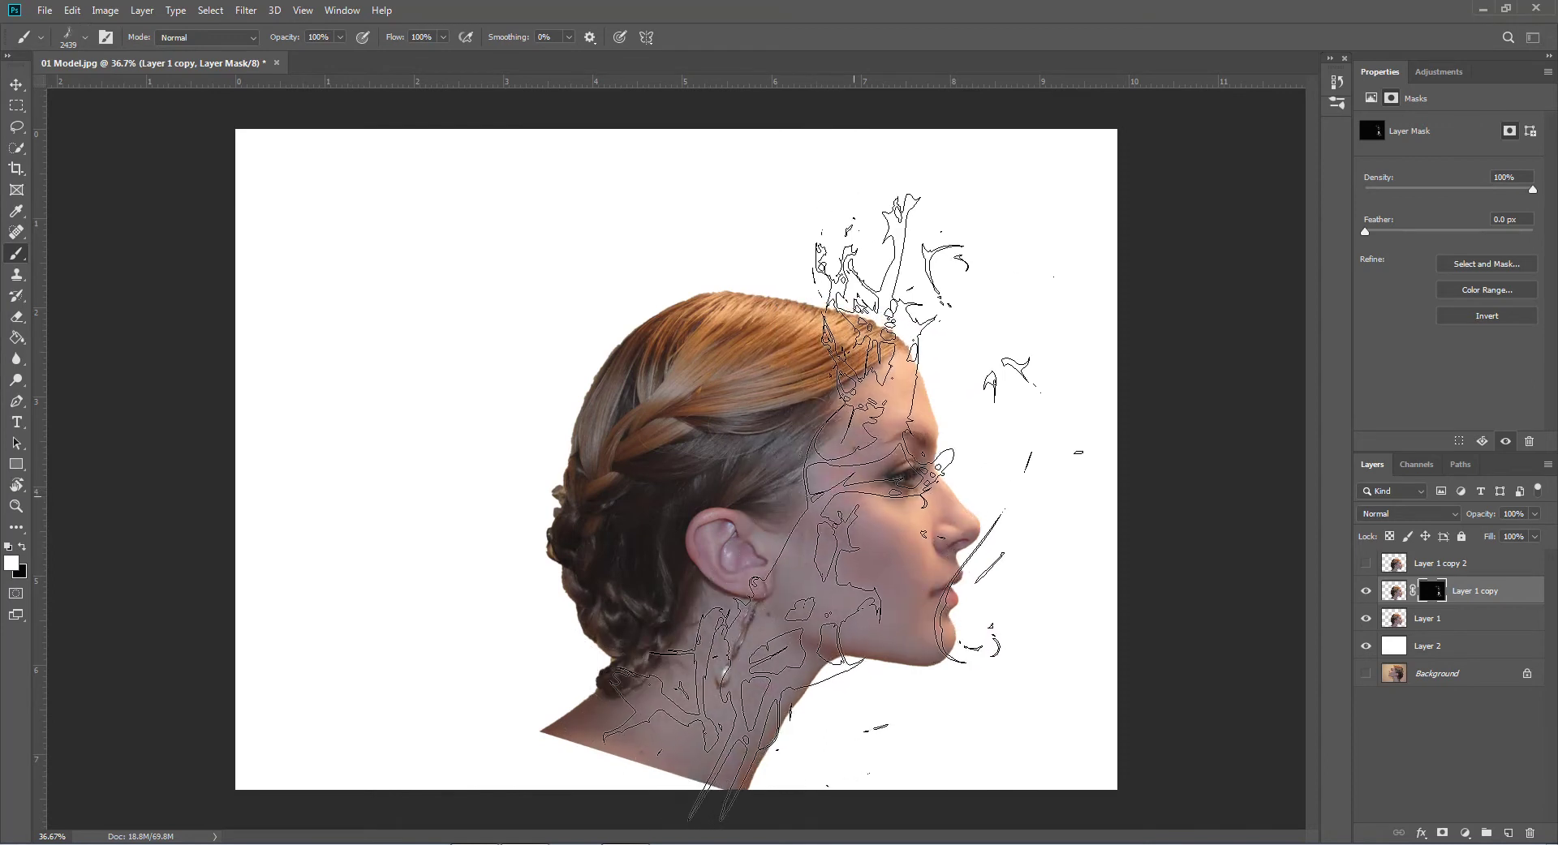
pyautogui.press('[')
pyautogui.press('[')
pyautogui.press('[')
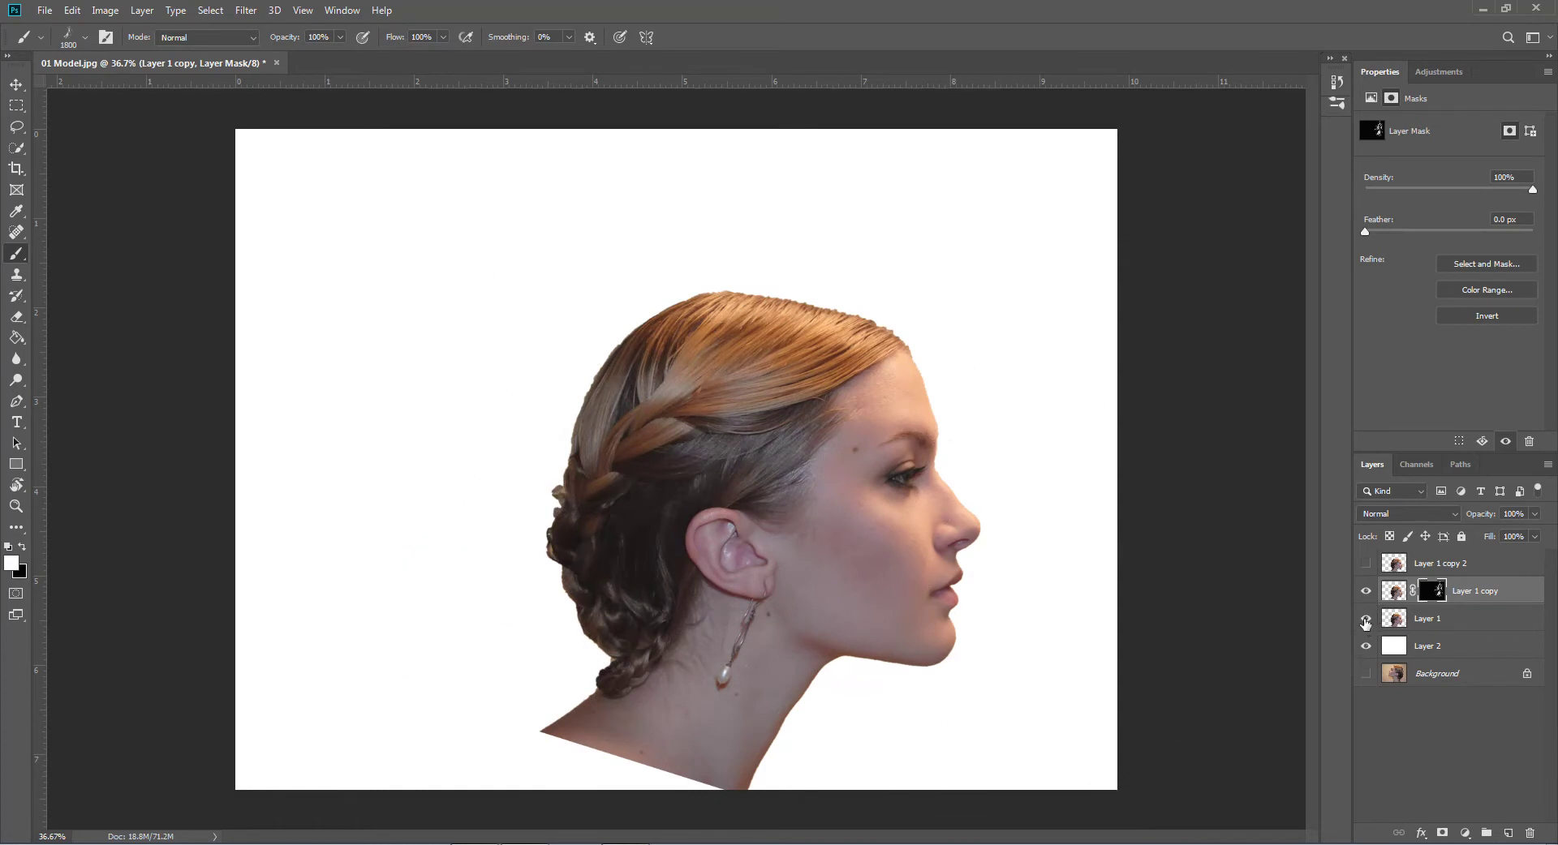
pyautogui.click(1366, 622)
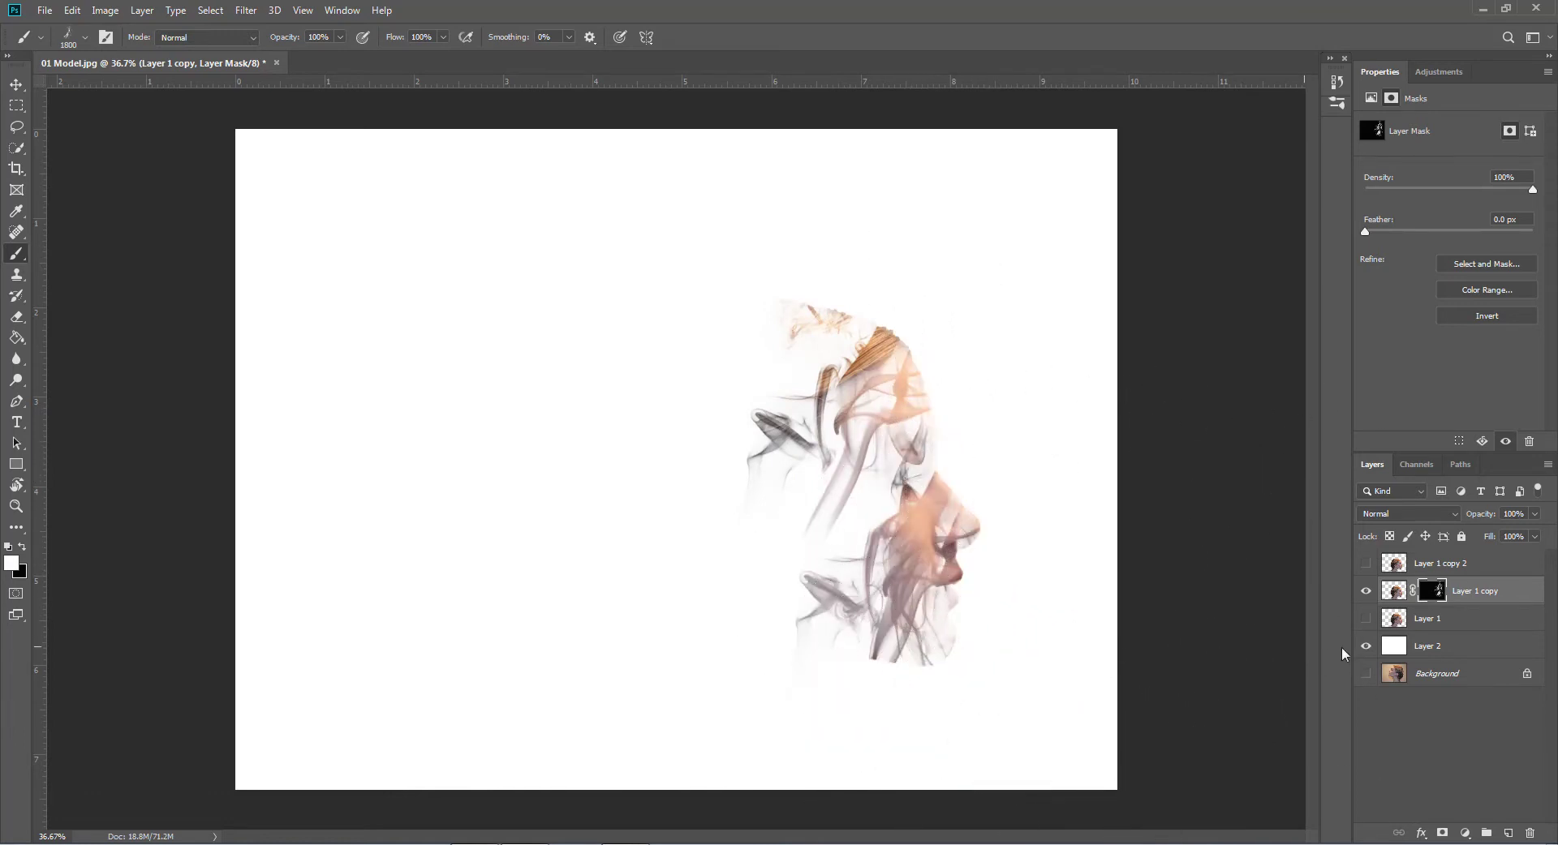
pyautogui.click(1365, 620)
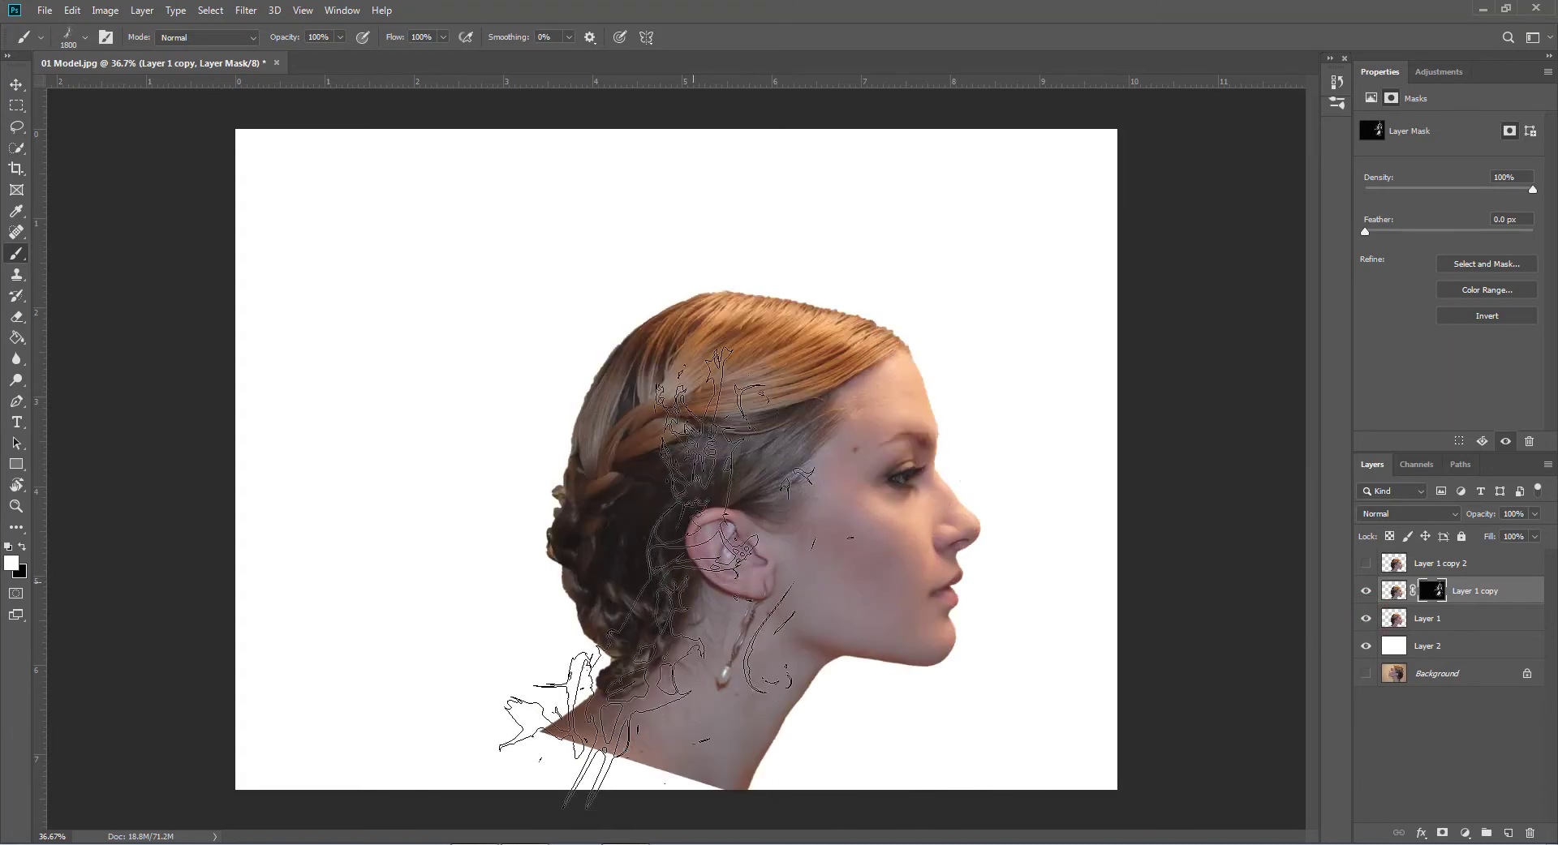
# Paint more smoke with the 2423 px brush shrunk to 2100, then hide Layer 1
pyautogui.click(86, 38)
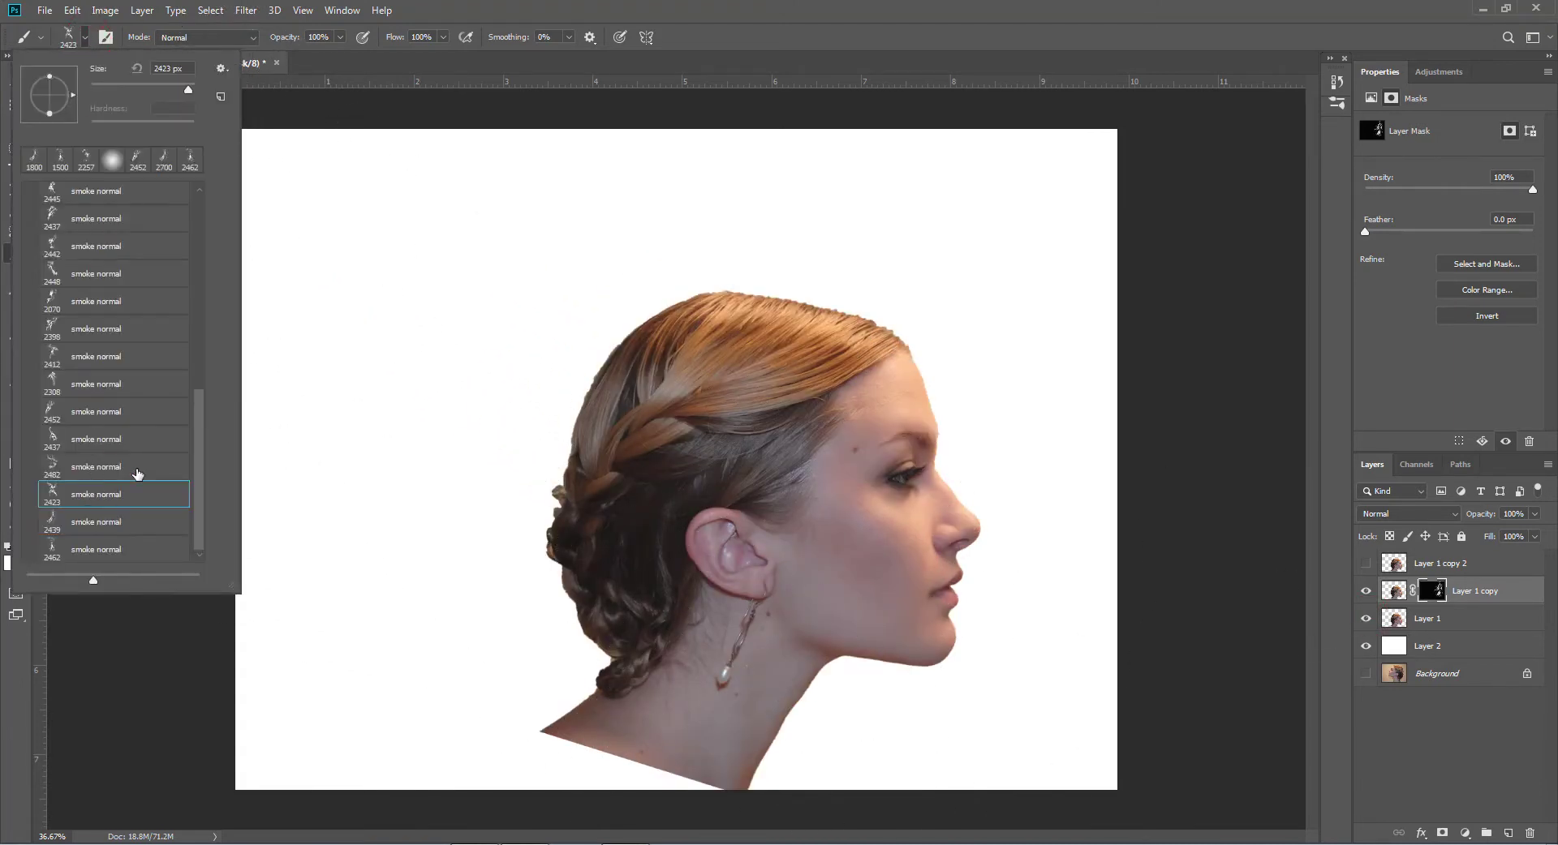
pyautogui.click(407, 61)
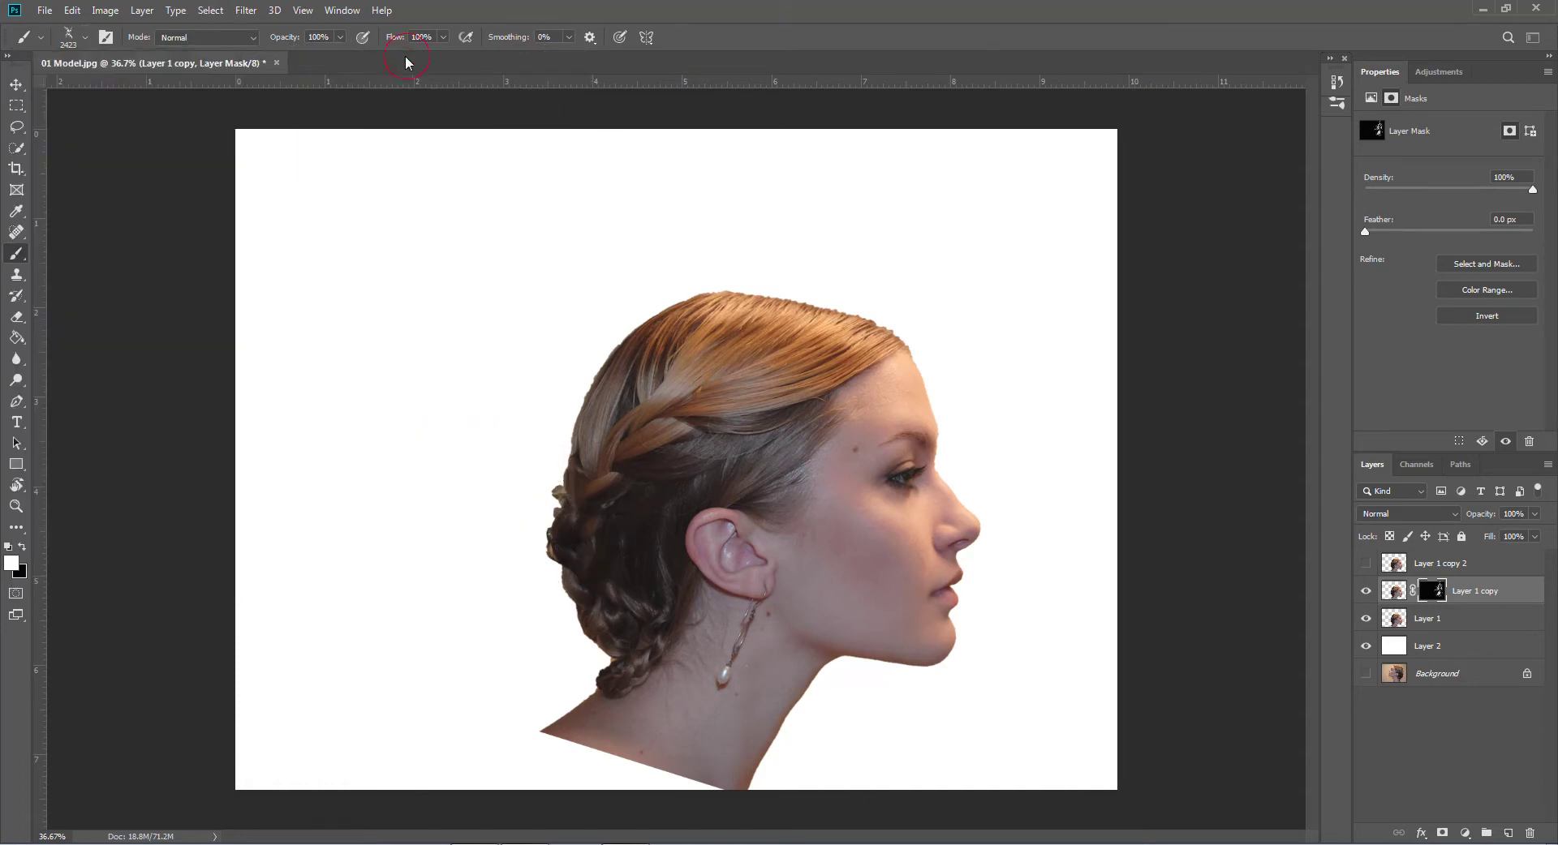
pyautogui.press('[')
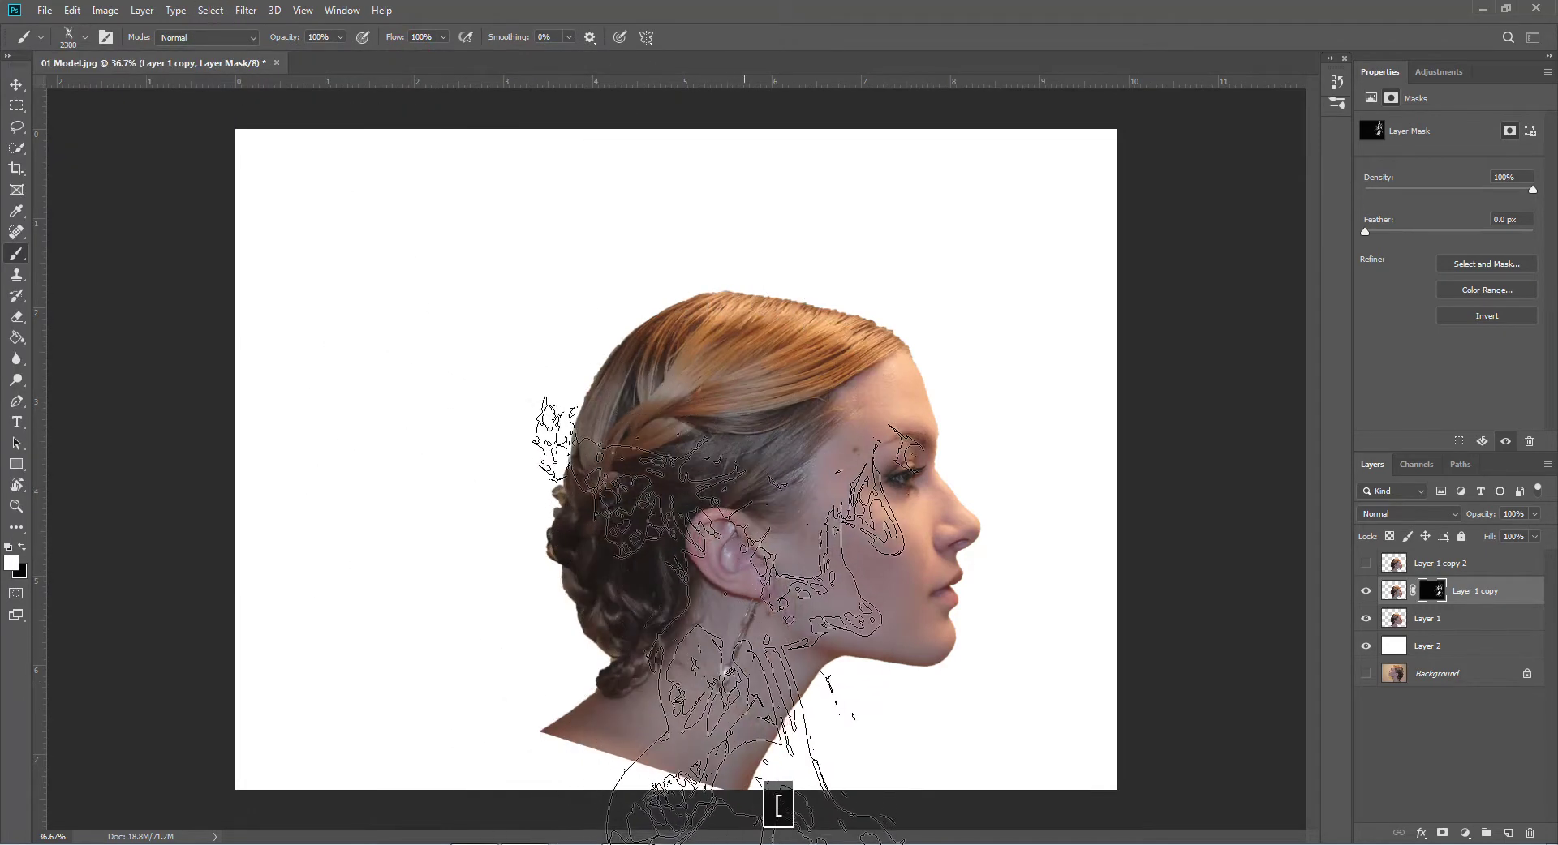
pyautogui.press('[')
pyautogui.press('[')
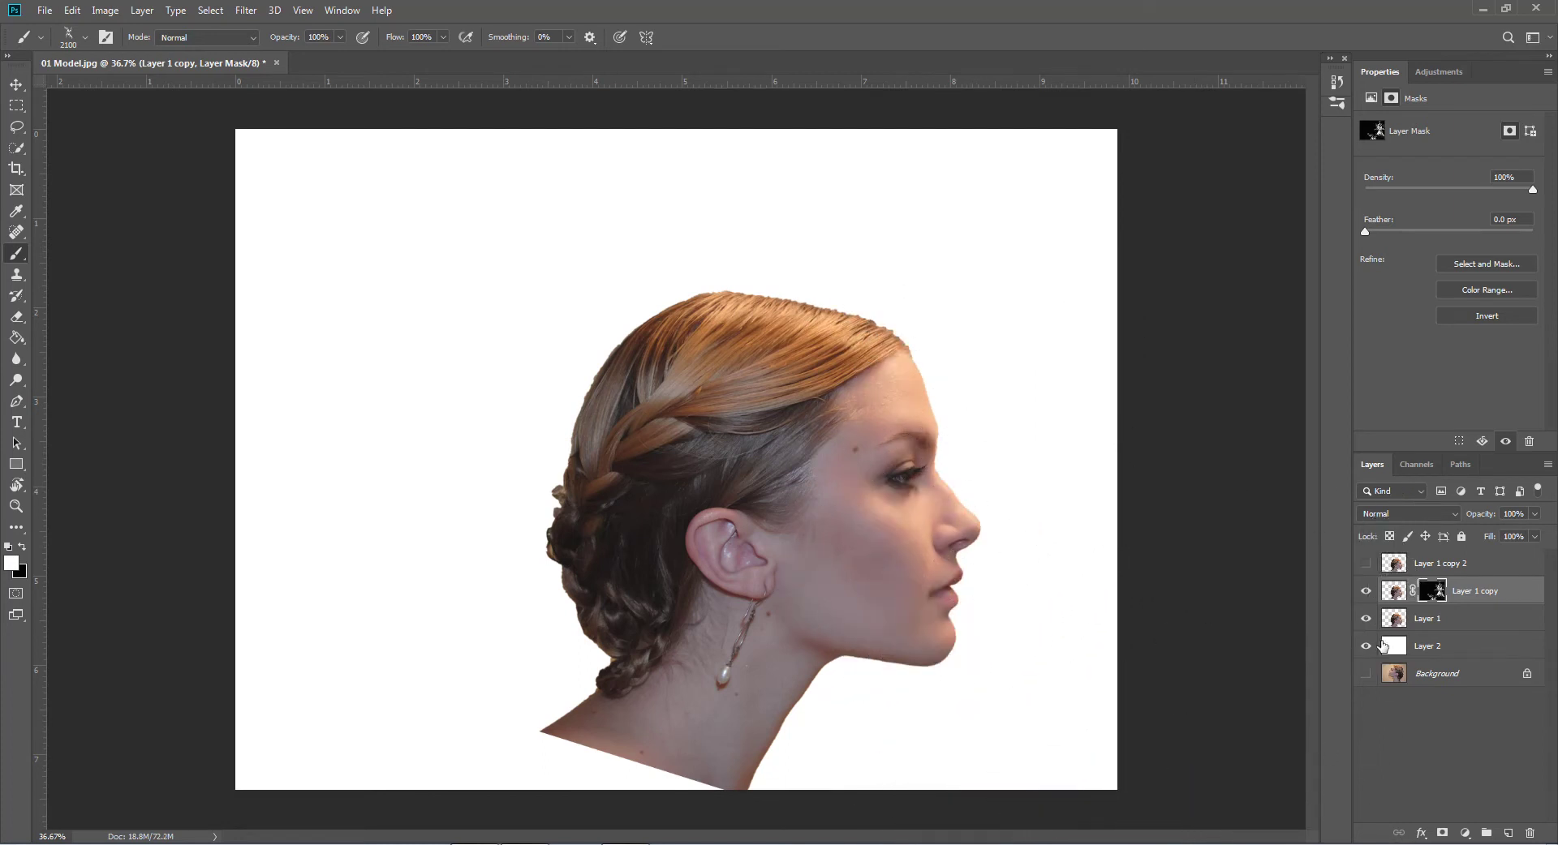
pyautogui.click(1366, 619)
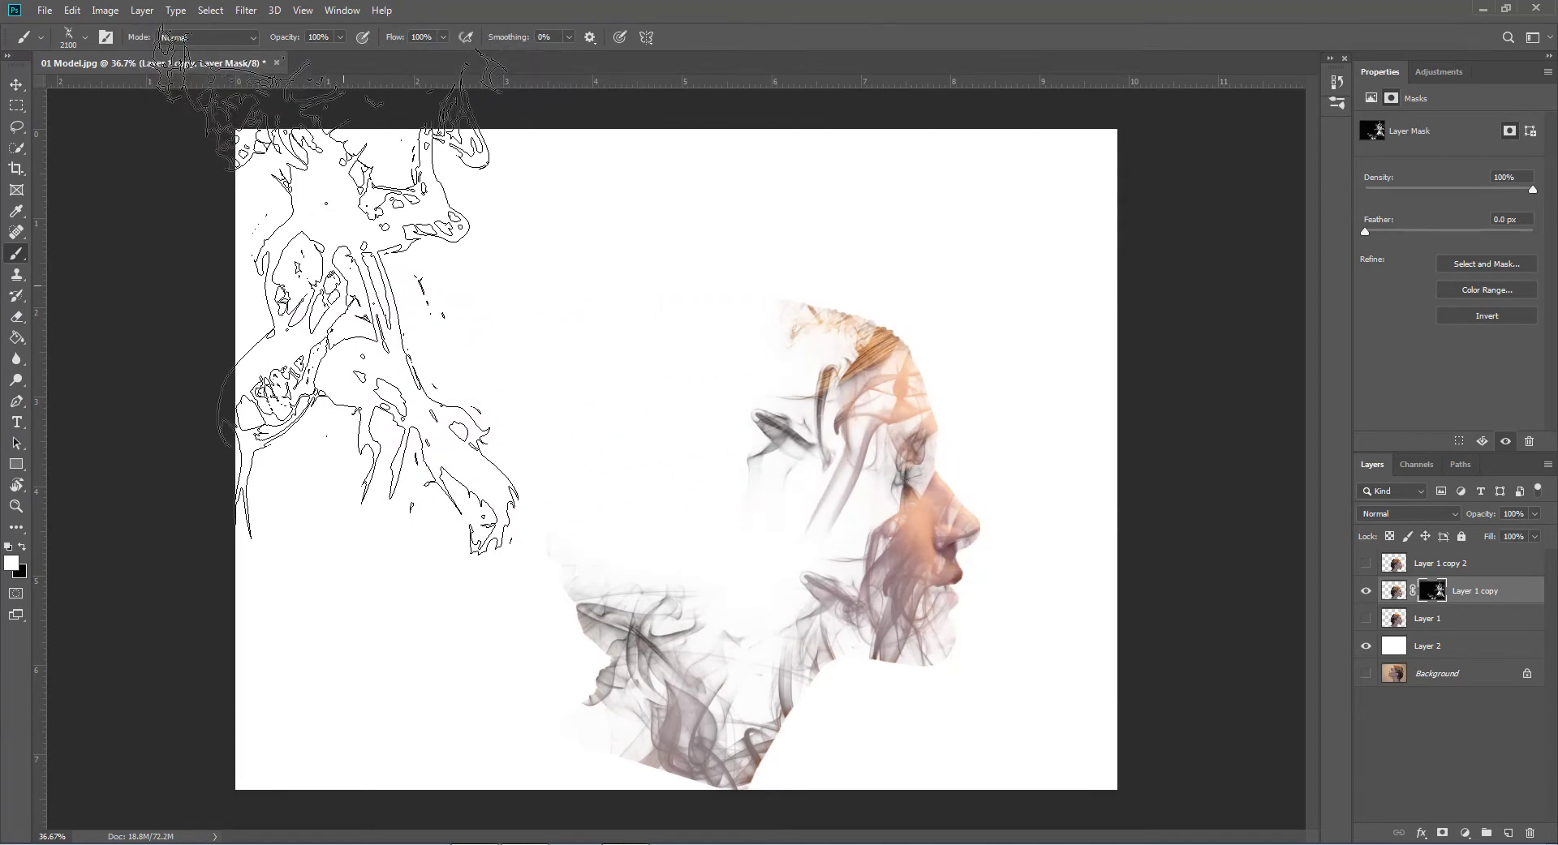
# Show Layer 1 copy 2 and try Liquify, closing it without changes
pyautogui.click(1366, 566)
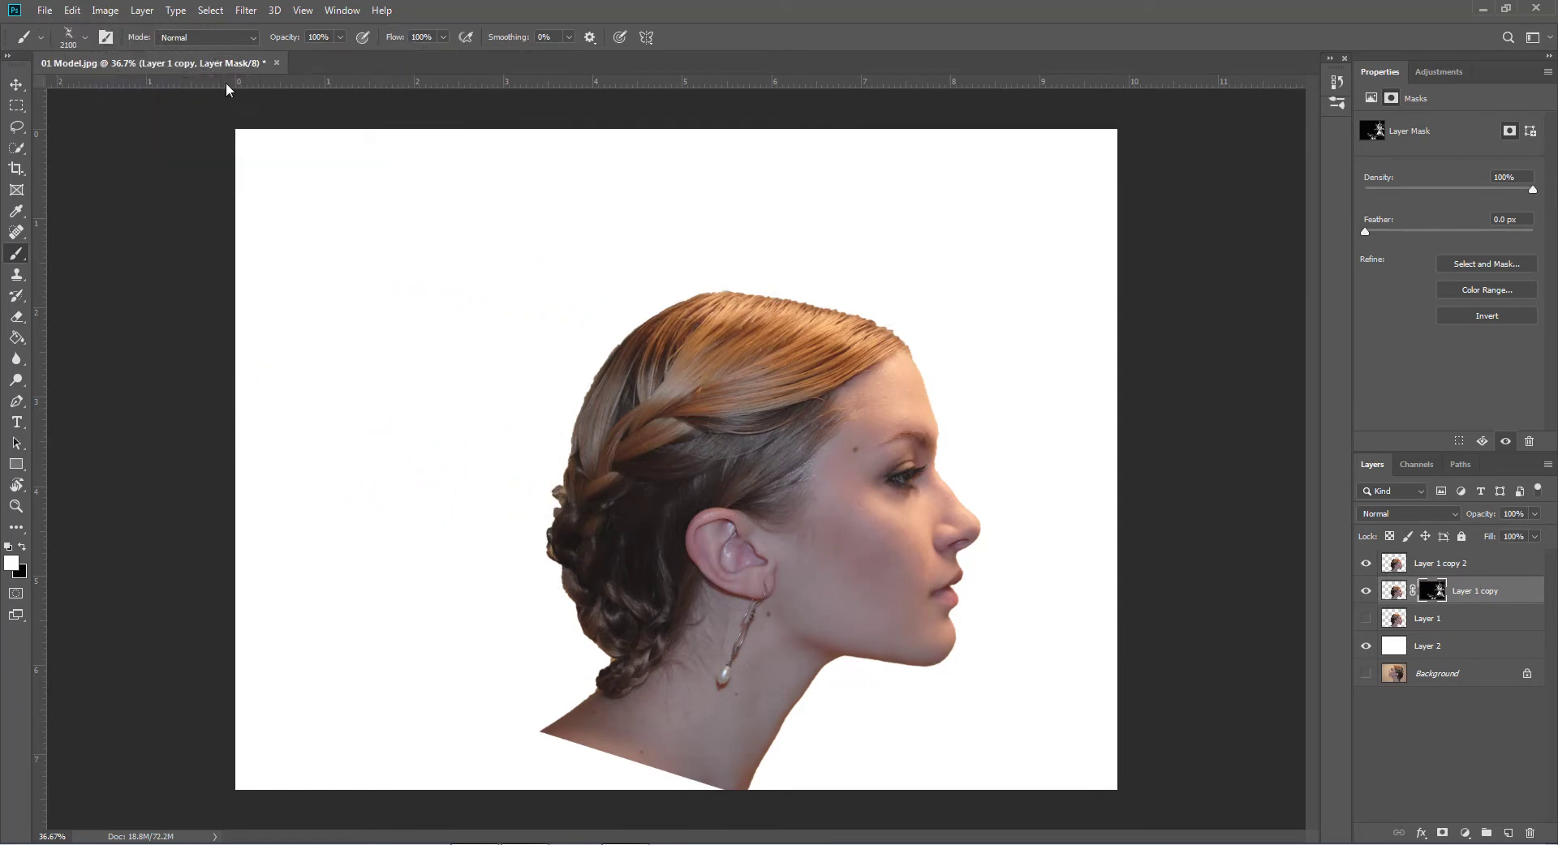
pyautogui.click(246, 11)
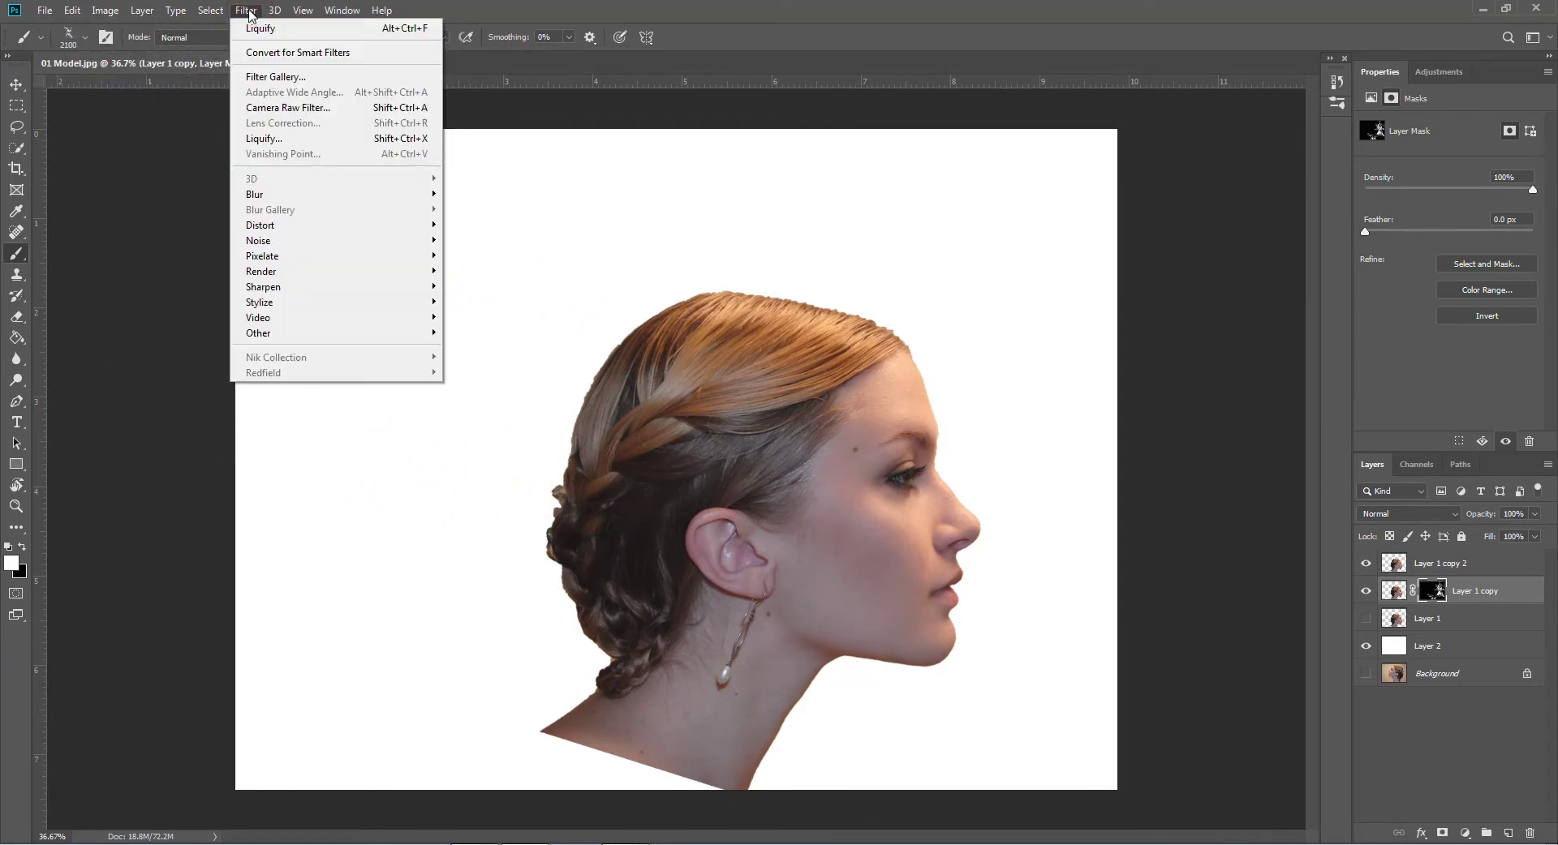
pyautogui.click(271, 142)
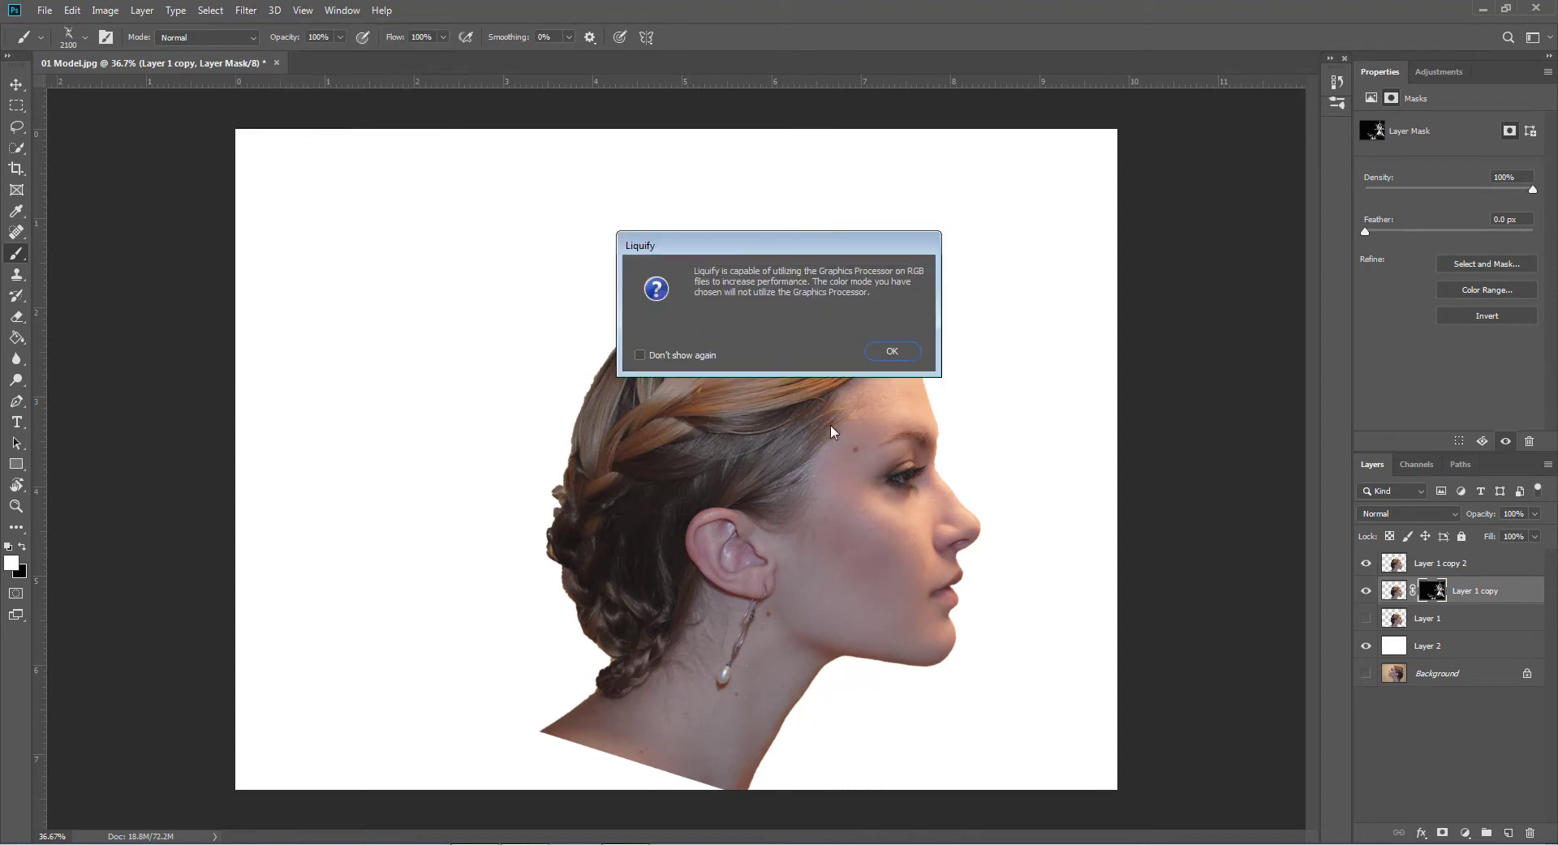
pyautogui.click(892, 351)
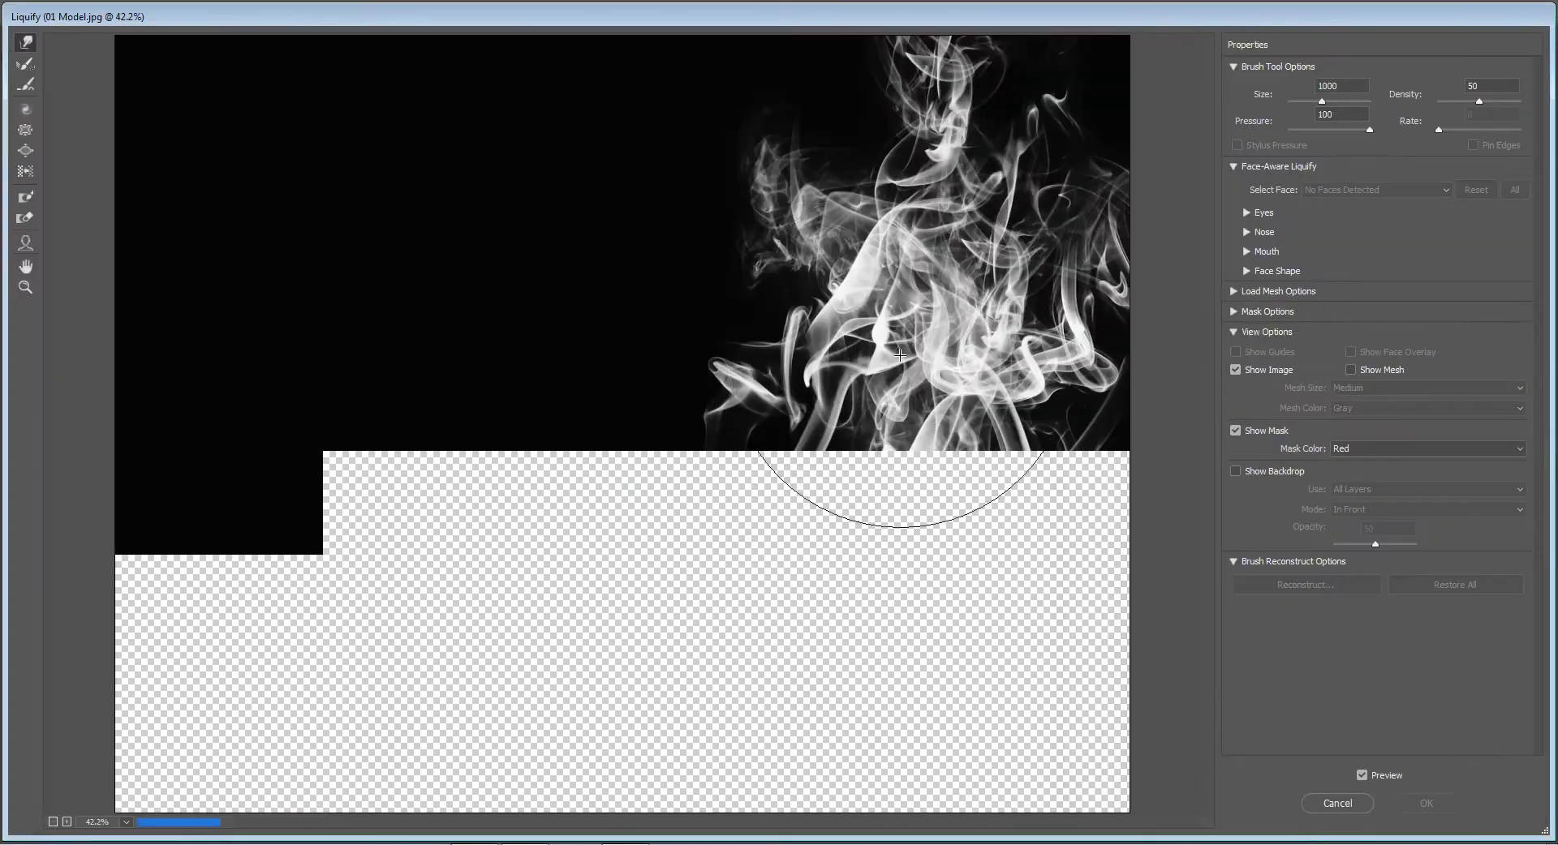
pyautogui.click(1337, 802)
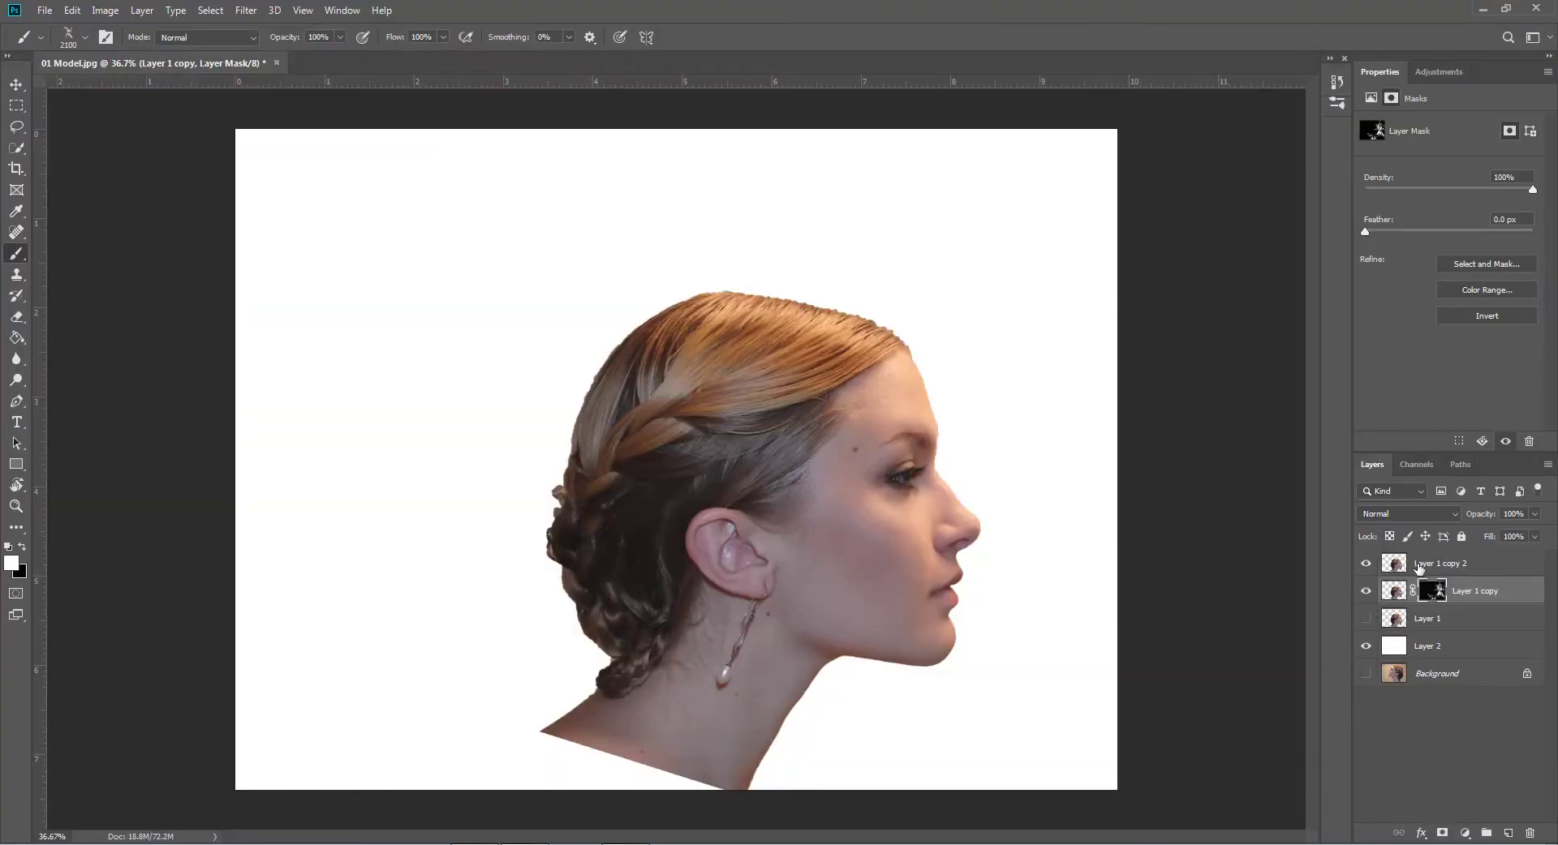
# Select Layer 1 copy 2 and open it in Filter > Liquify
pyautogui.click(1419, 567)
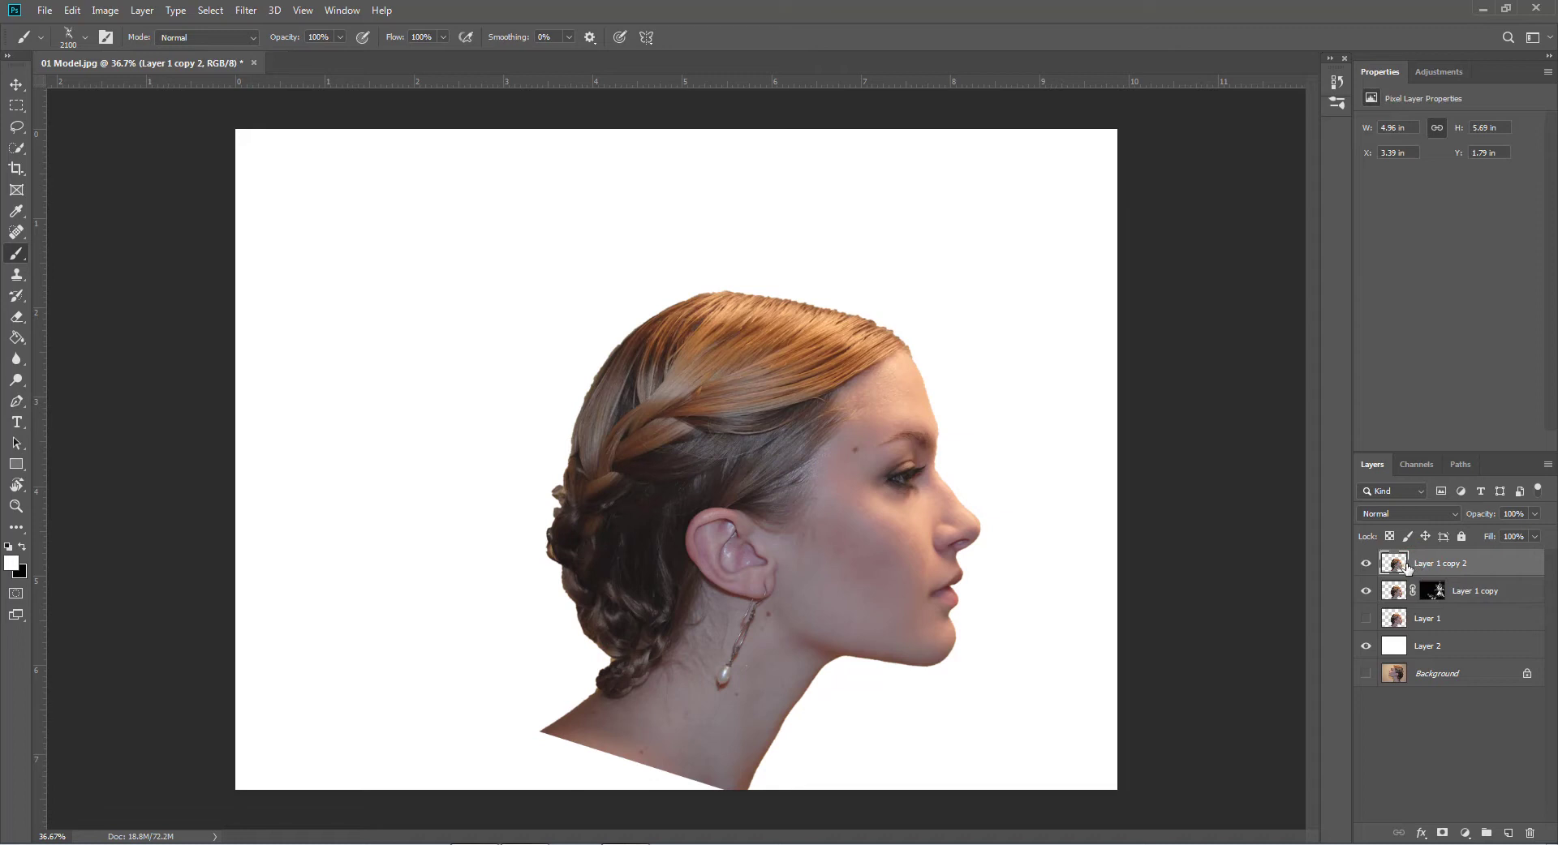
pyautogui.click(253, 11)
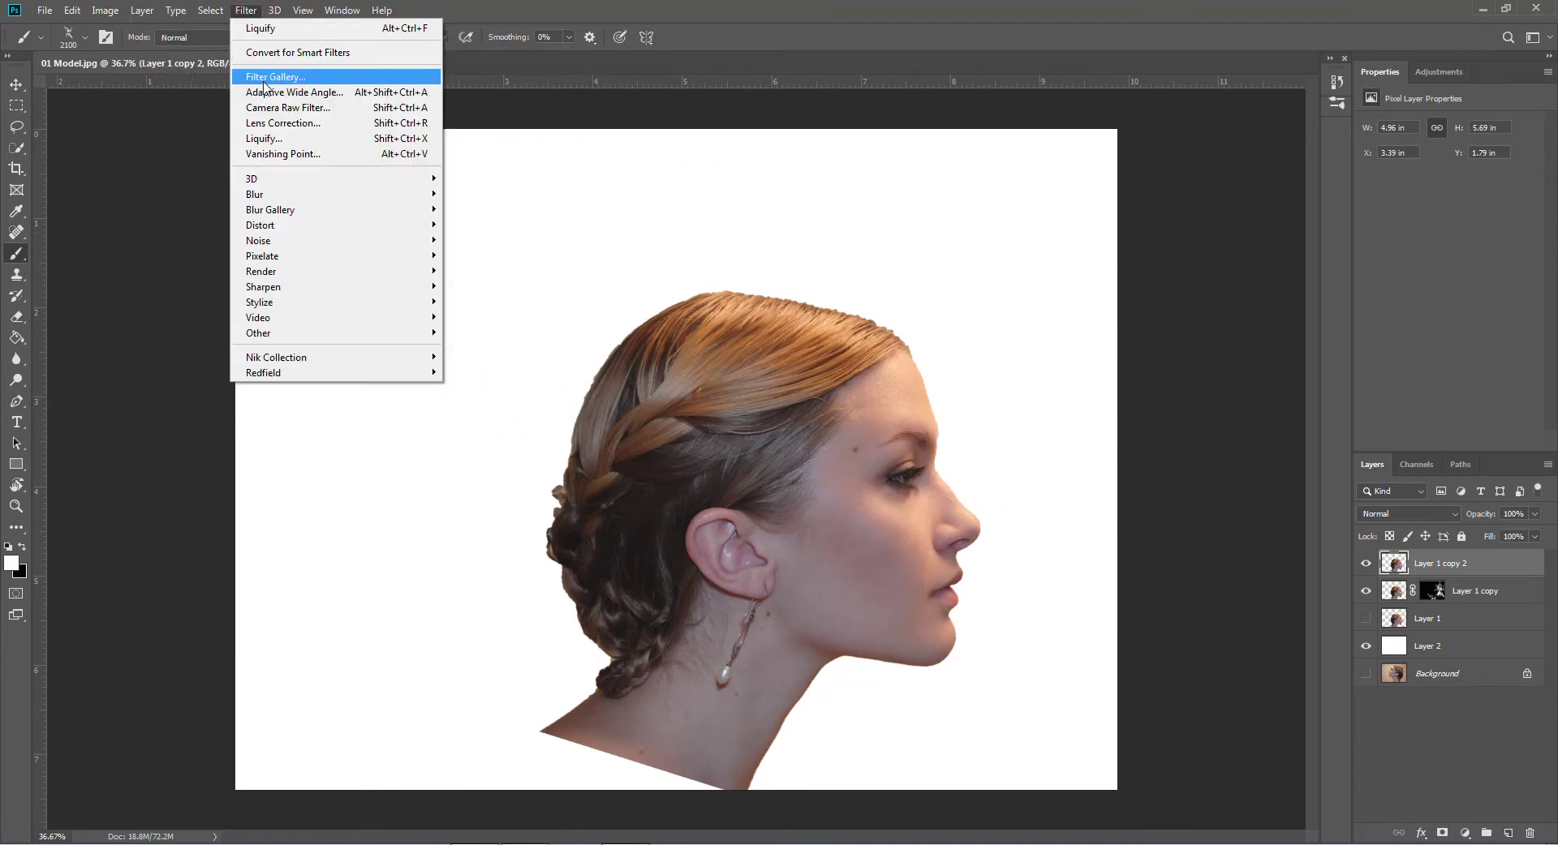
pyautogui.click(266, 140)
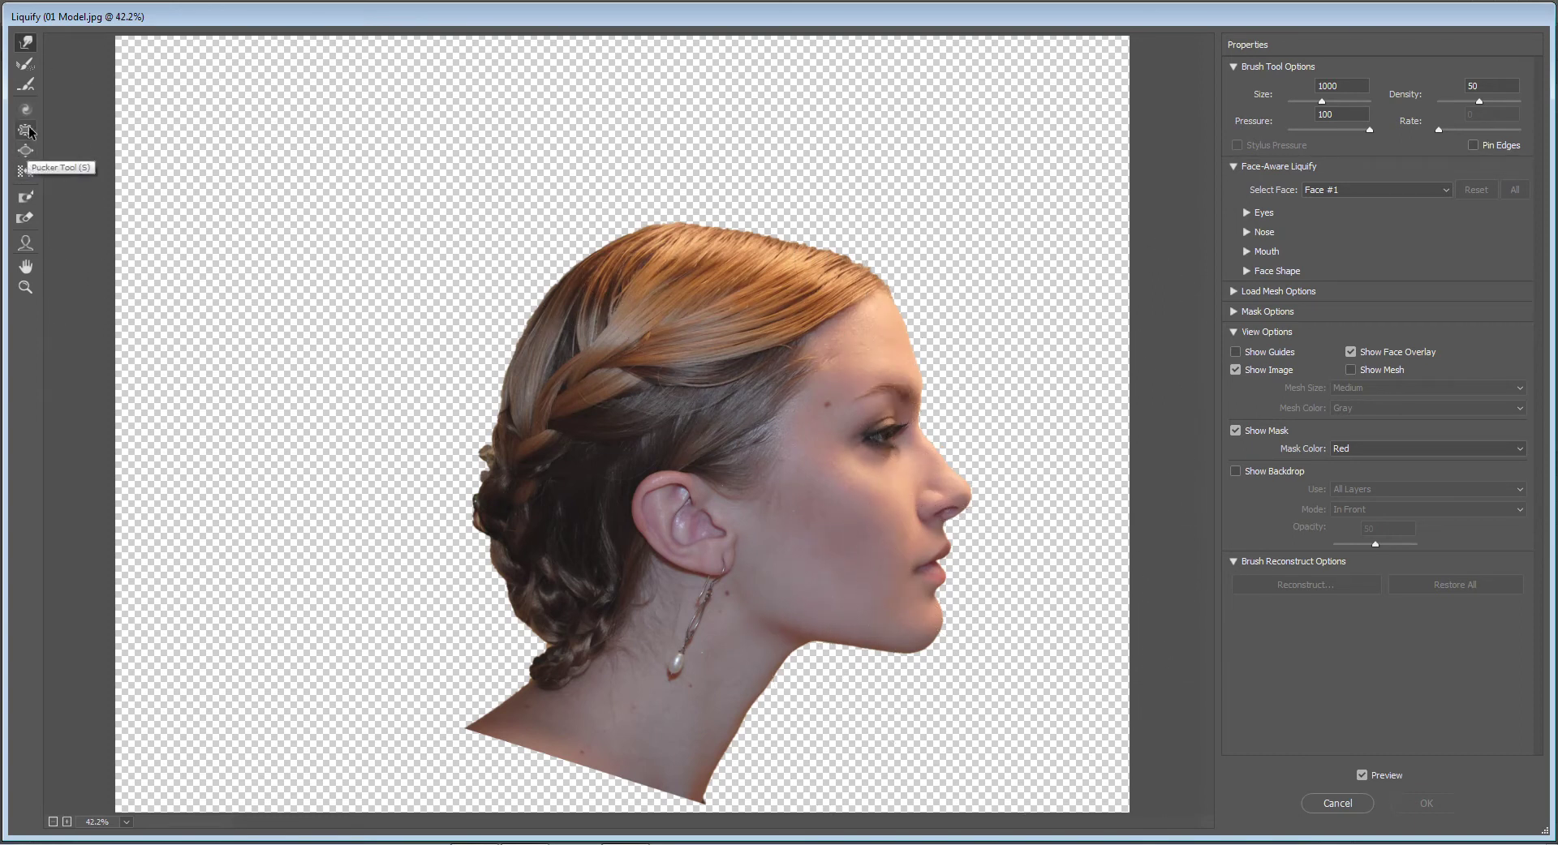
# Paint a size-250 freeze mask along the forehead, nose and face profile down the neck
pyautogui.click(26, 198)
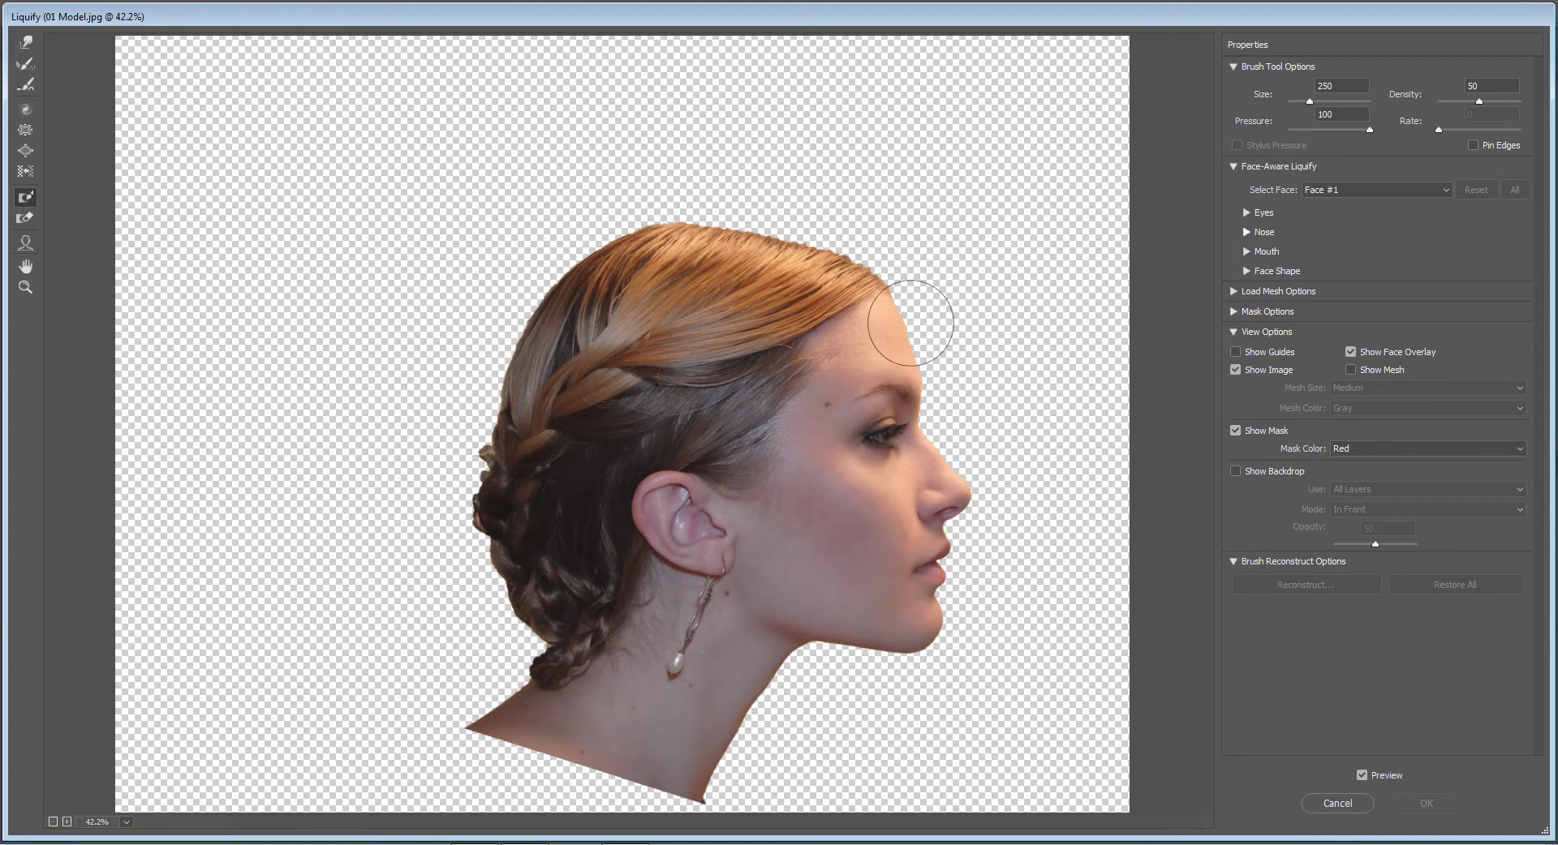
pyautogui.moveTo(910, 323)
pyautogui.mouseDown()
pyautogui.moveTo(917, 402)
pyautogui.moveTo(881, 423)
pyautogui.moveTo(934, 450)
pyautogui.moveTo(947, 489)
pyautogui.moveTo(916, 641)
pyautogui.moveTo(788, 670)
pyautogui.moveTo(704, 795)
pyautogui.mouseUp()
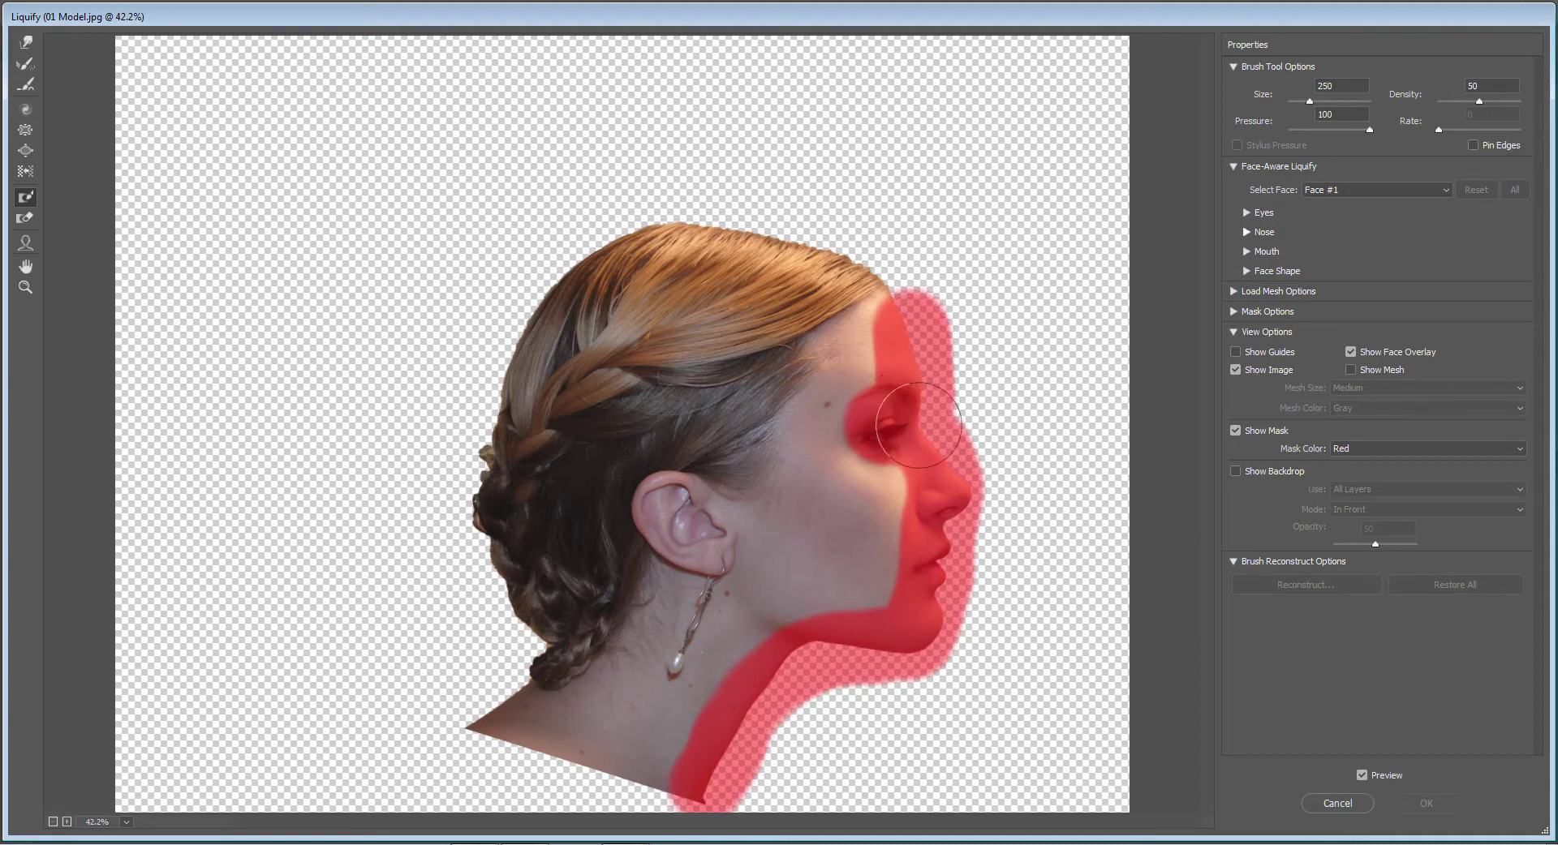
pyautogui.moveTo(918, 425)
pyautogui.mouseDown()
pyautogui.moveTo(933, 503)
pyautogui.moveTo(950, 493)
pyautogui.moveTo(889, 438)
pyautogui.moveTo(963, 578)
pyautogui.mouseUp()
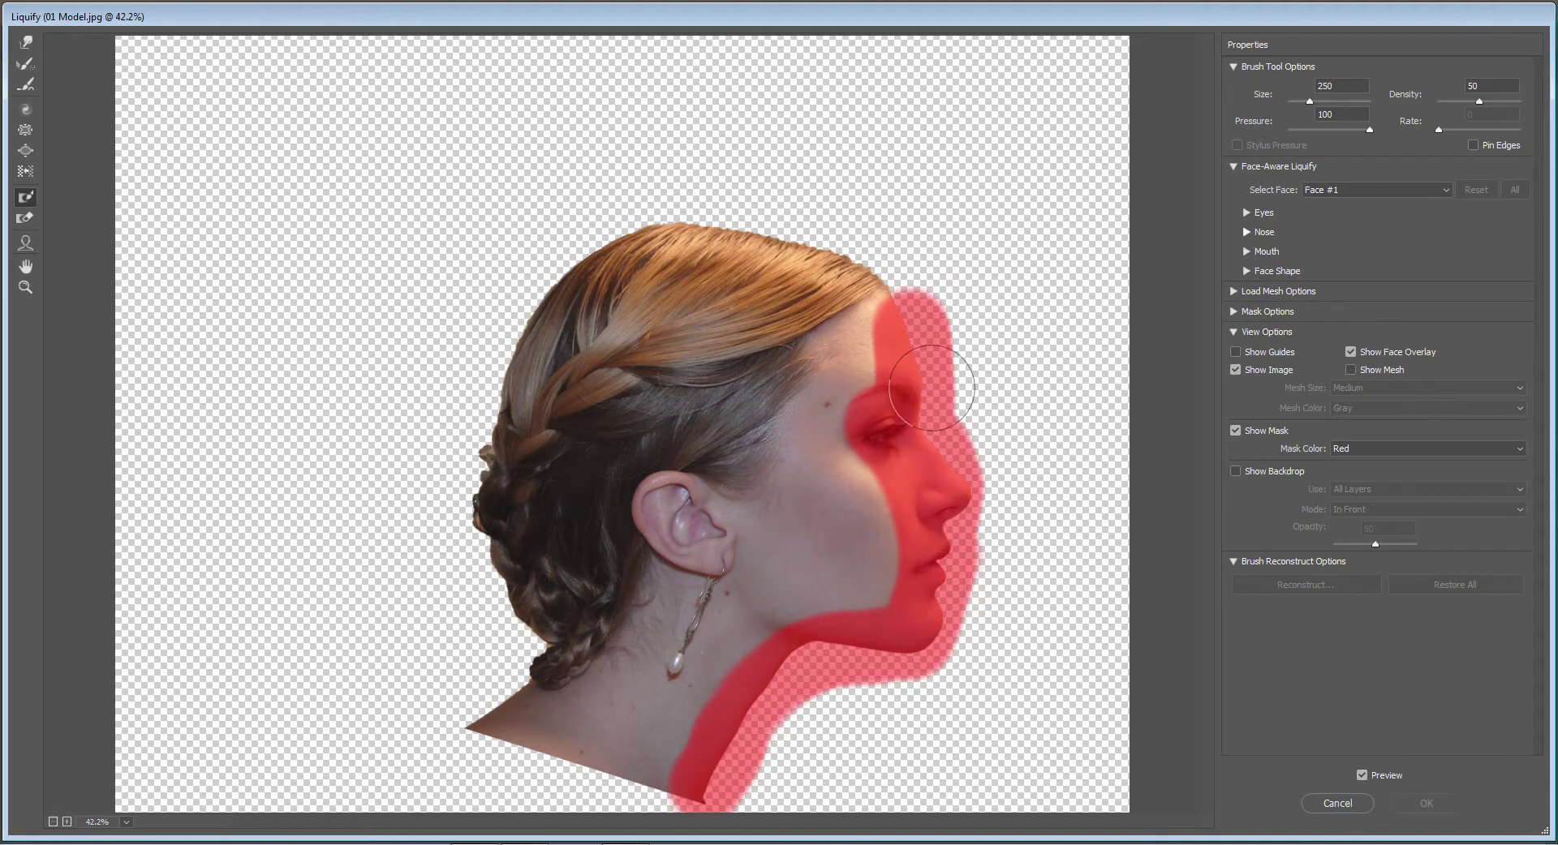
# With Forward Warp at size 1000, stretch the hair into tall spikes toward the top-left corner
pyautogui.click(26, 43)
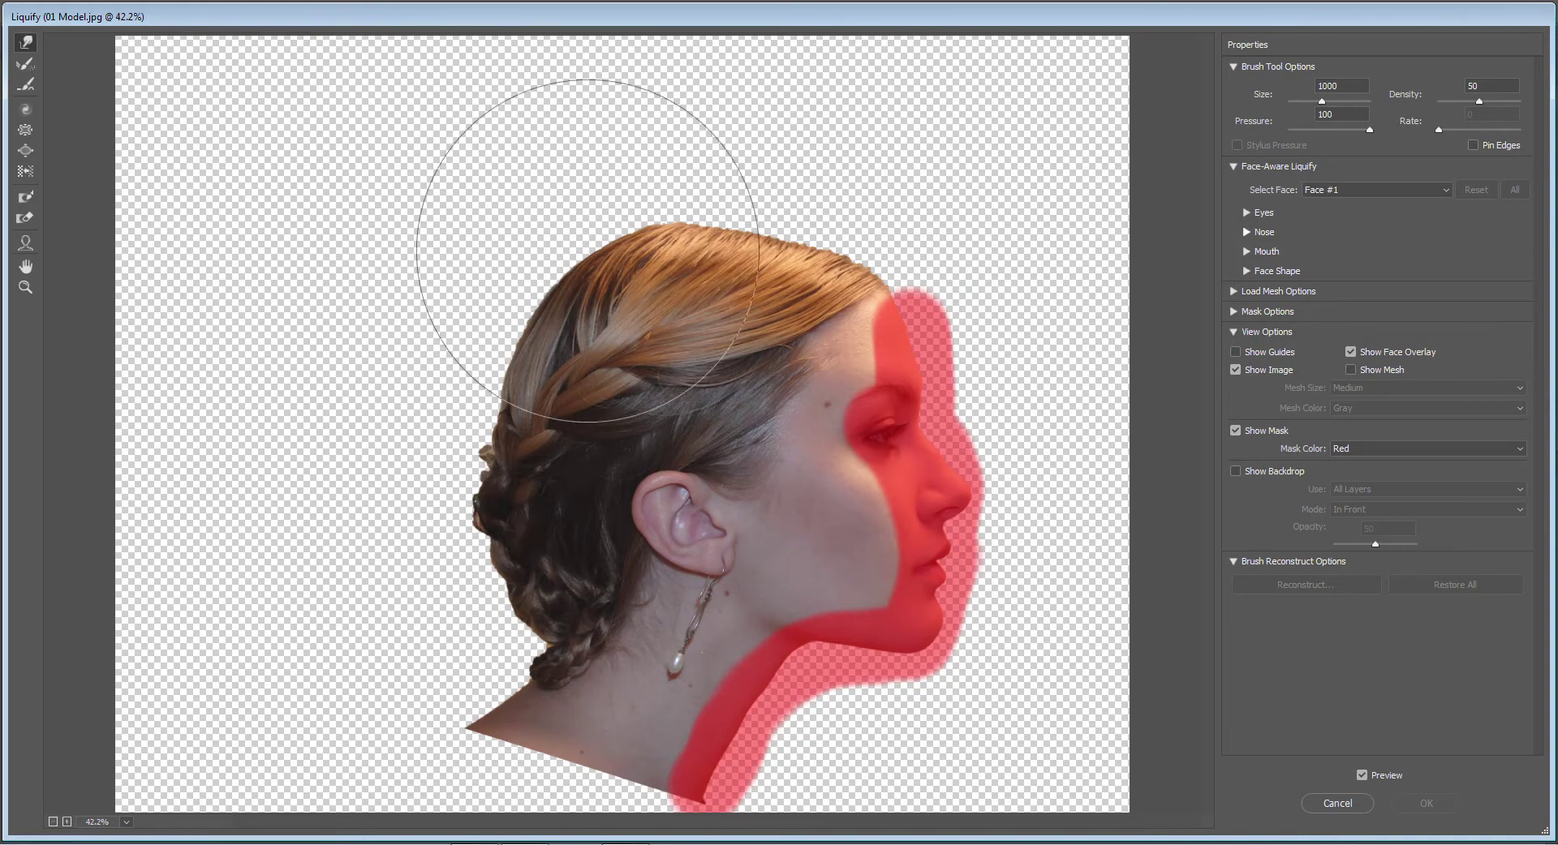
pyautogui.moveTo(735, 318); pyautogui.dragTo(682, 8)
pyautogui.moveTo(714, 325); pyautogui.dragTo(627, 2)
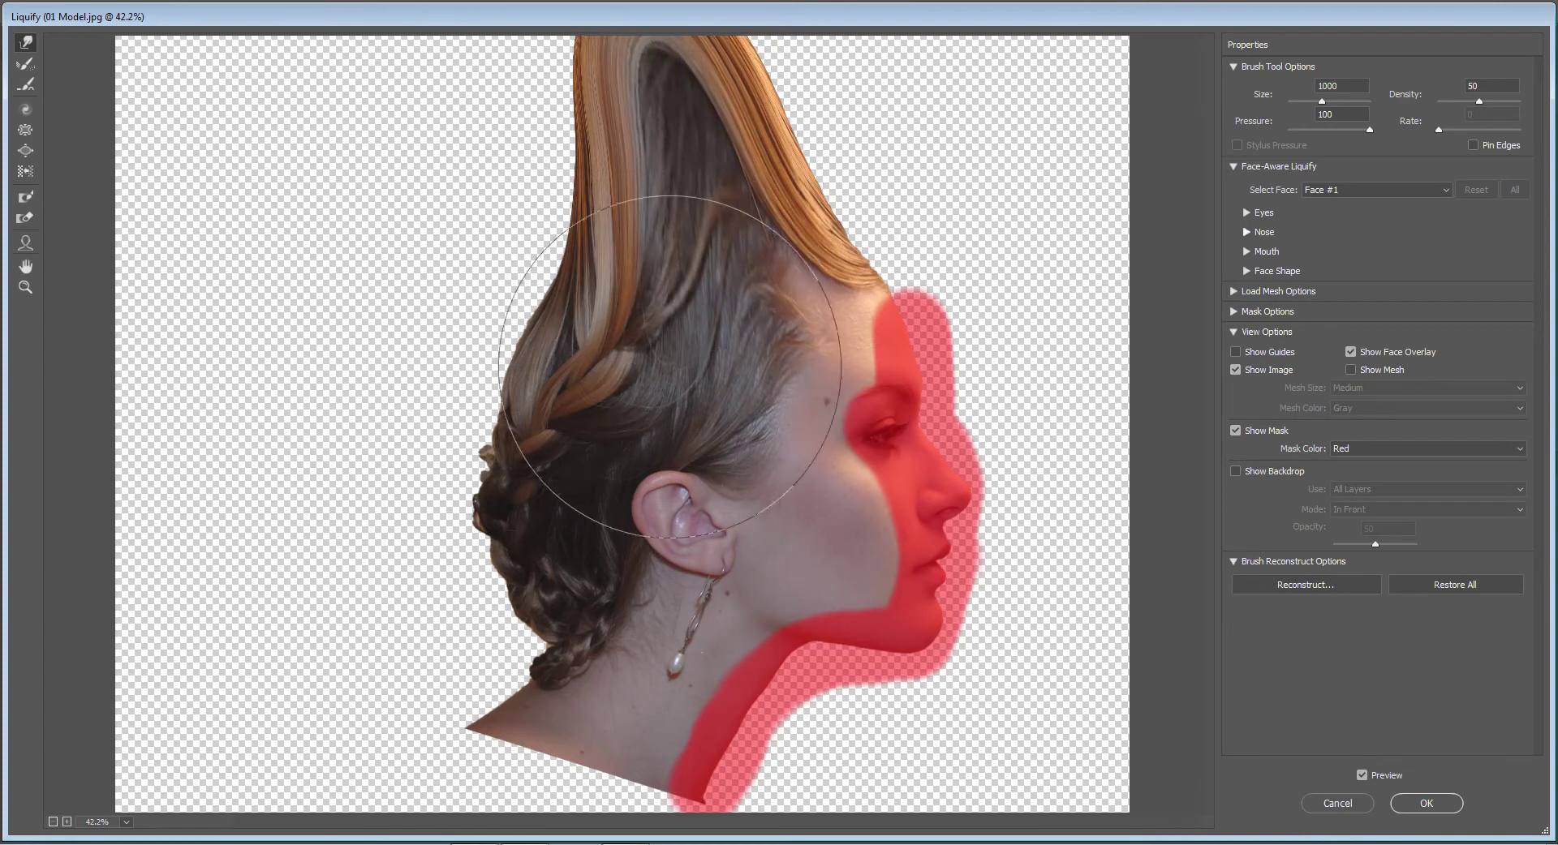
pyautogui.moveTo(679, 383)
pyautogui.mouseDown()
pyautogui.moveTo(422, 49)
pyautogui.moveTo(381, 37)
pyautogui.mouseUp()
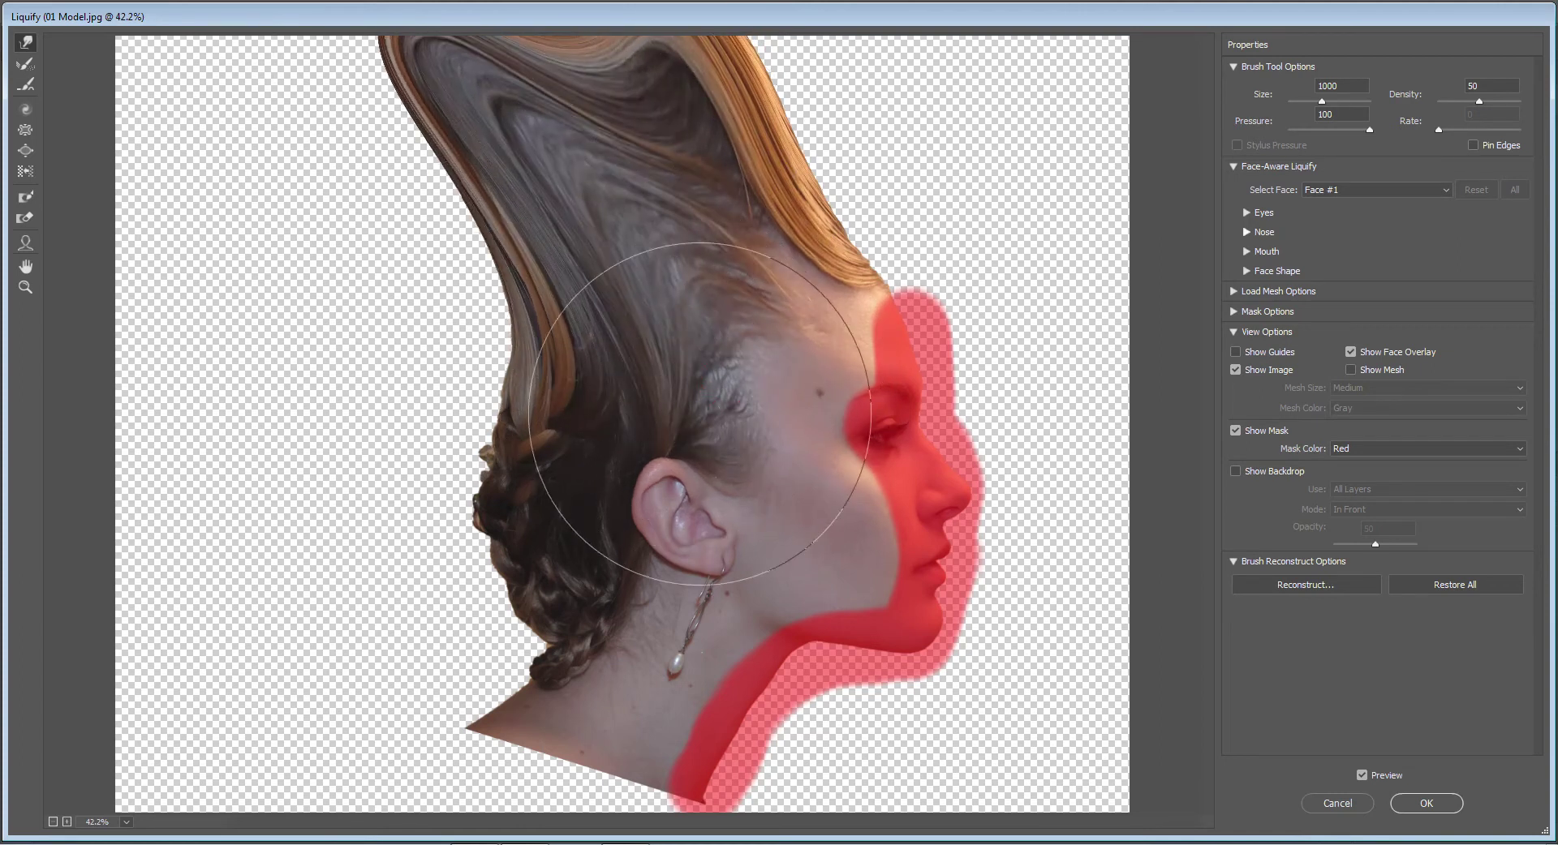
pyautogui.moveTo(674, 495); pyautogui.dragTo(154, 154)
pyautogui.moveTo(474, 320); pyautogui.dragTo(73, 32)
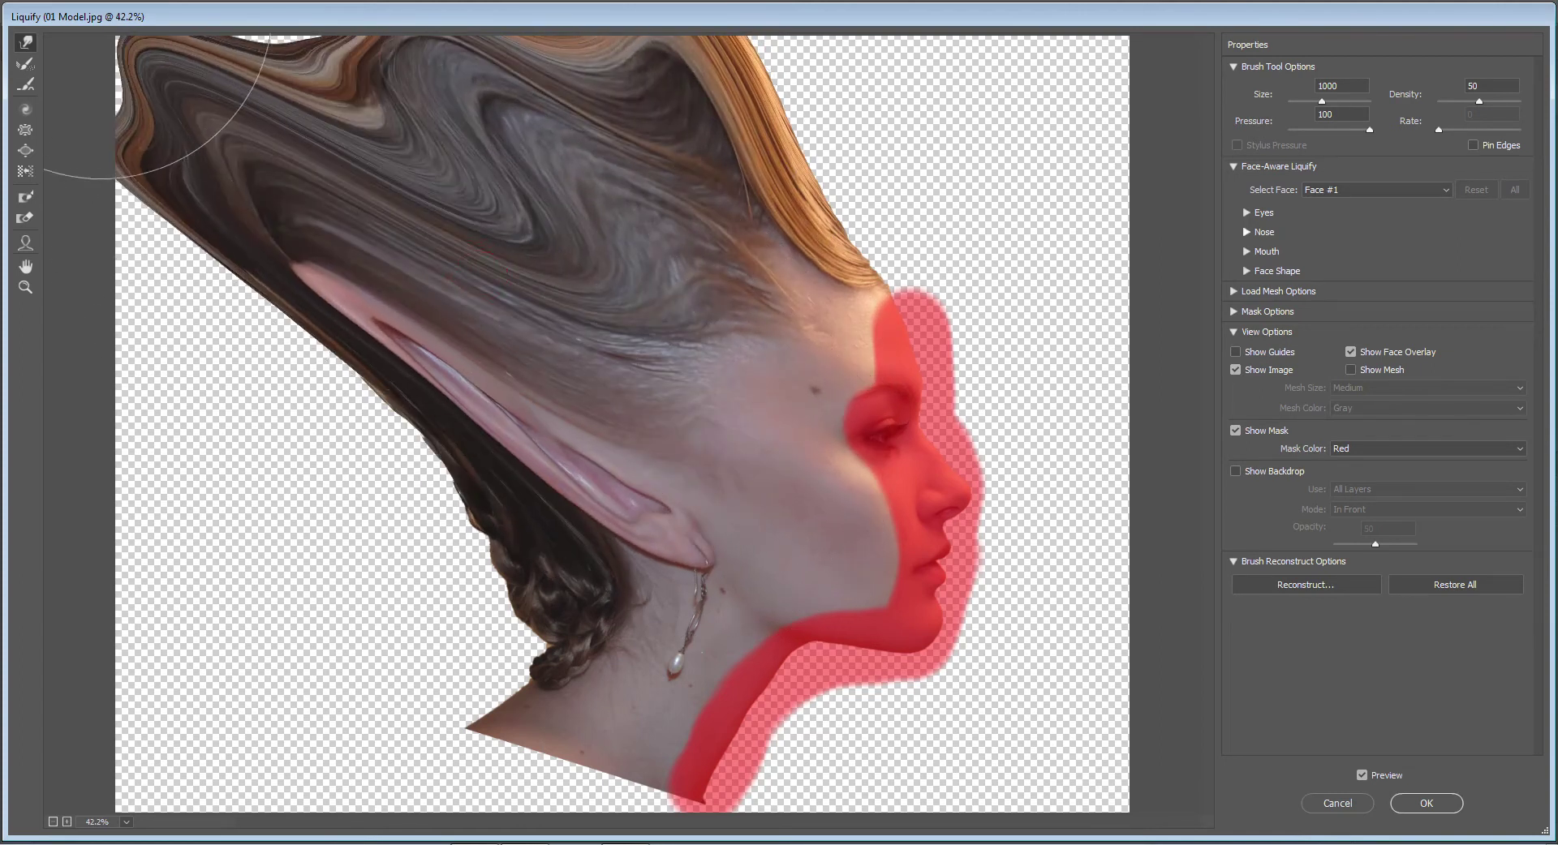
pyautogui.moveTo(382, 70); pyautogui.dragTo(73, 16)
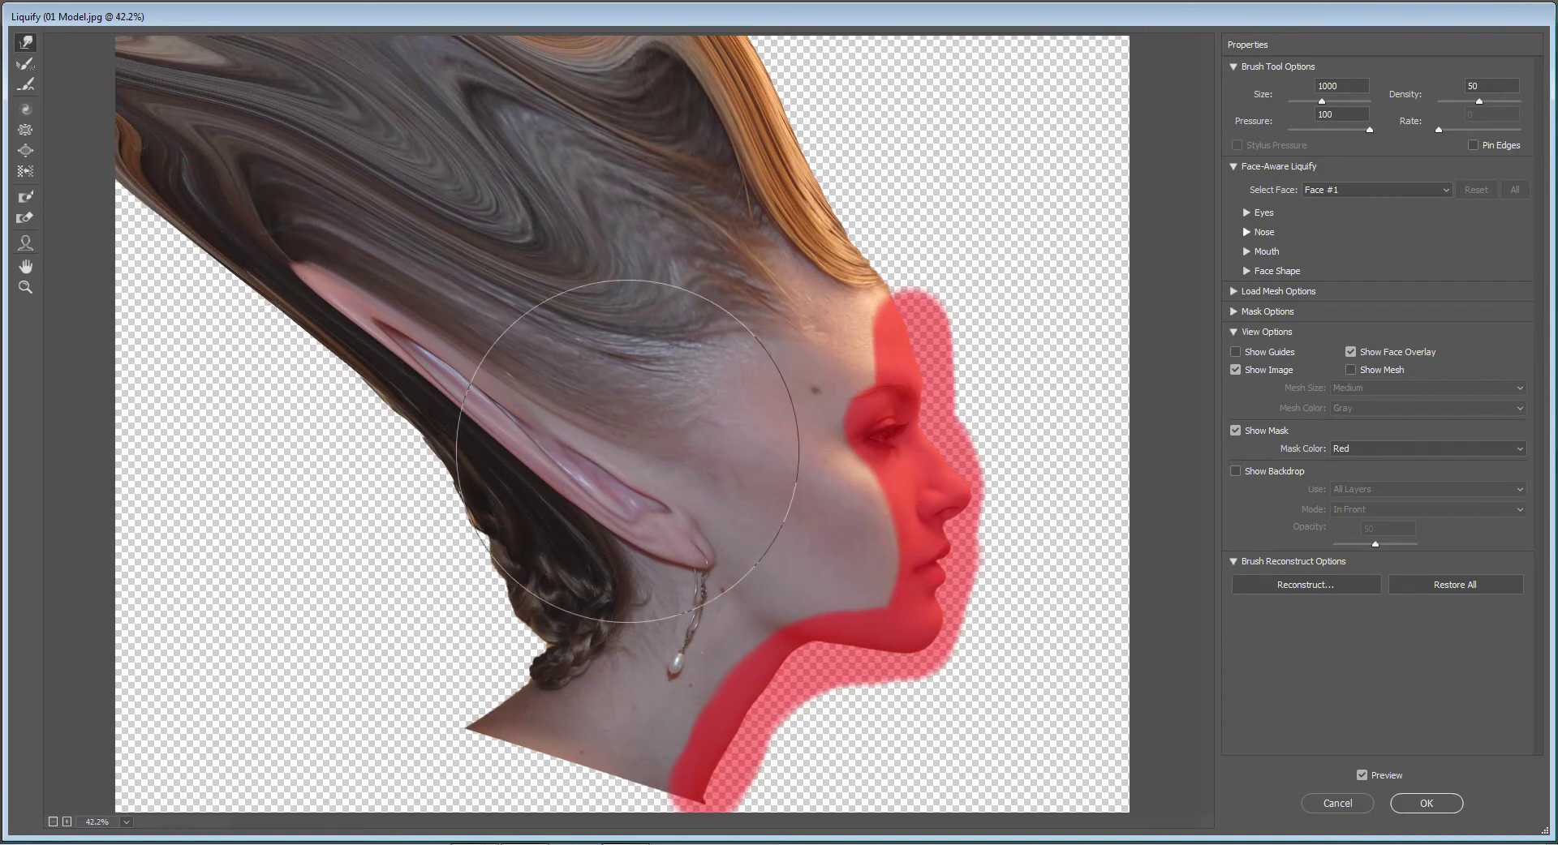
# Smear the ear, neck, braid and earring far left into bands, reshape the top hair, and apply
pyautogui.moveTo(668, 514)
pyautogui.mouseDown()
pyautogui.moveTo(490, 425)
pyautogui.moveTo(73, 310)
pyautogui.mouseUp()
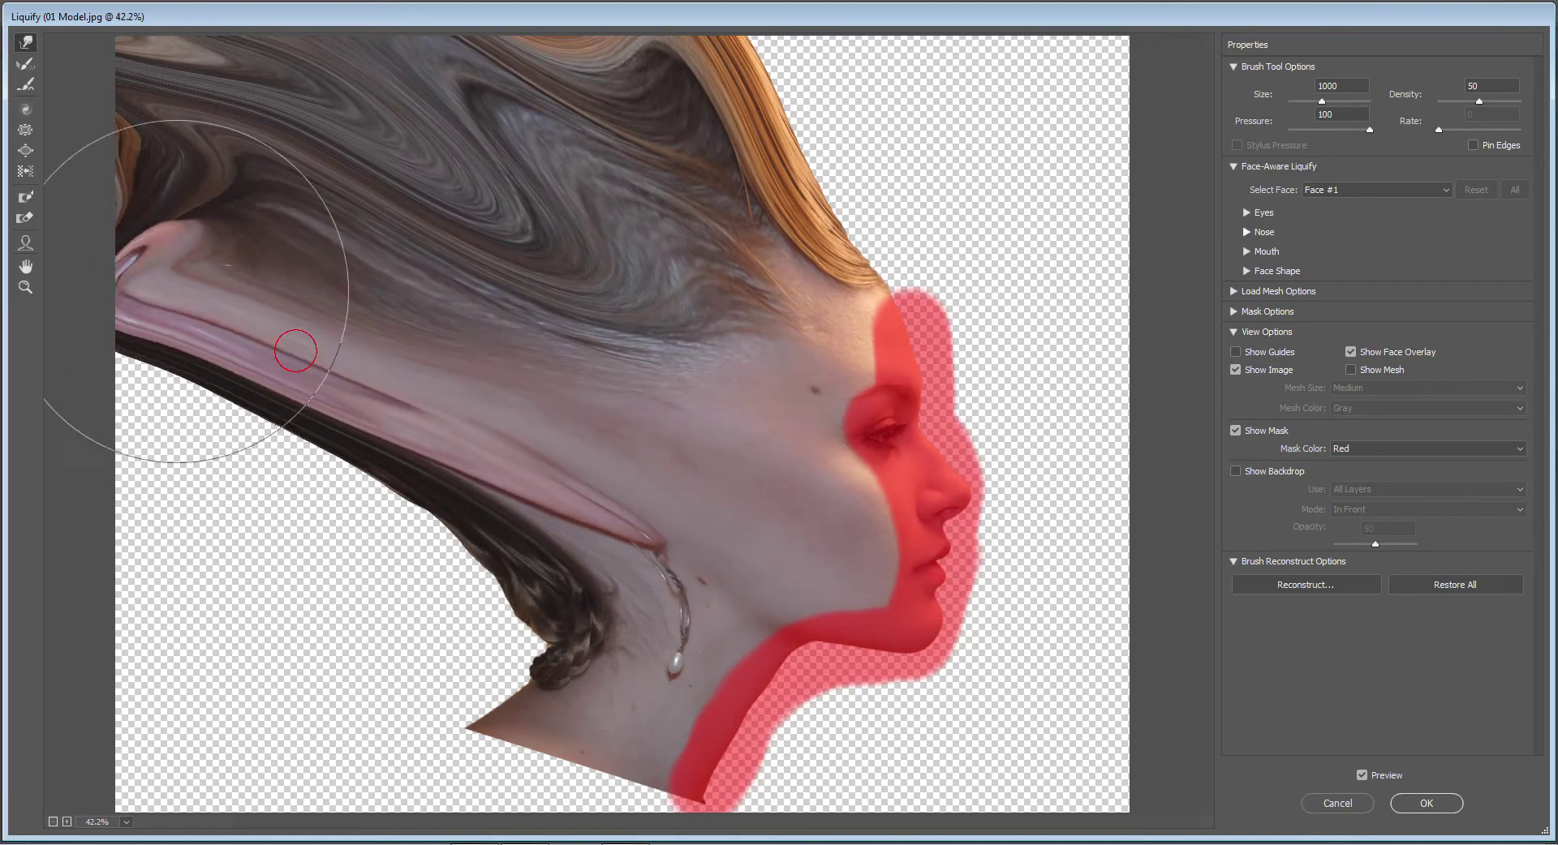
pyautogui.moveTo(660, 668)
pyautogui.mouseDown()
pyautogui.moveTo(348, 660)
pyautogui.moveTo(154, 509)
pyautogui.mouseUp()
pyautogui.moveTo(374, 416); pyautogui.dragTo(69, 503)
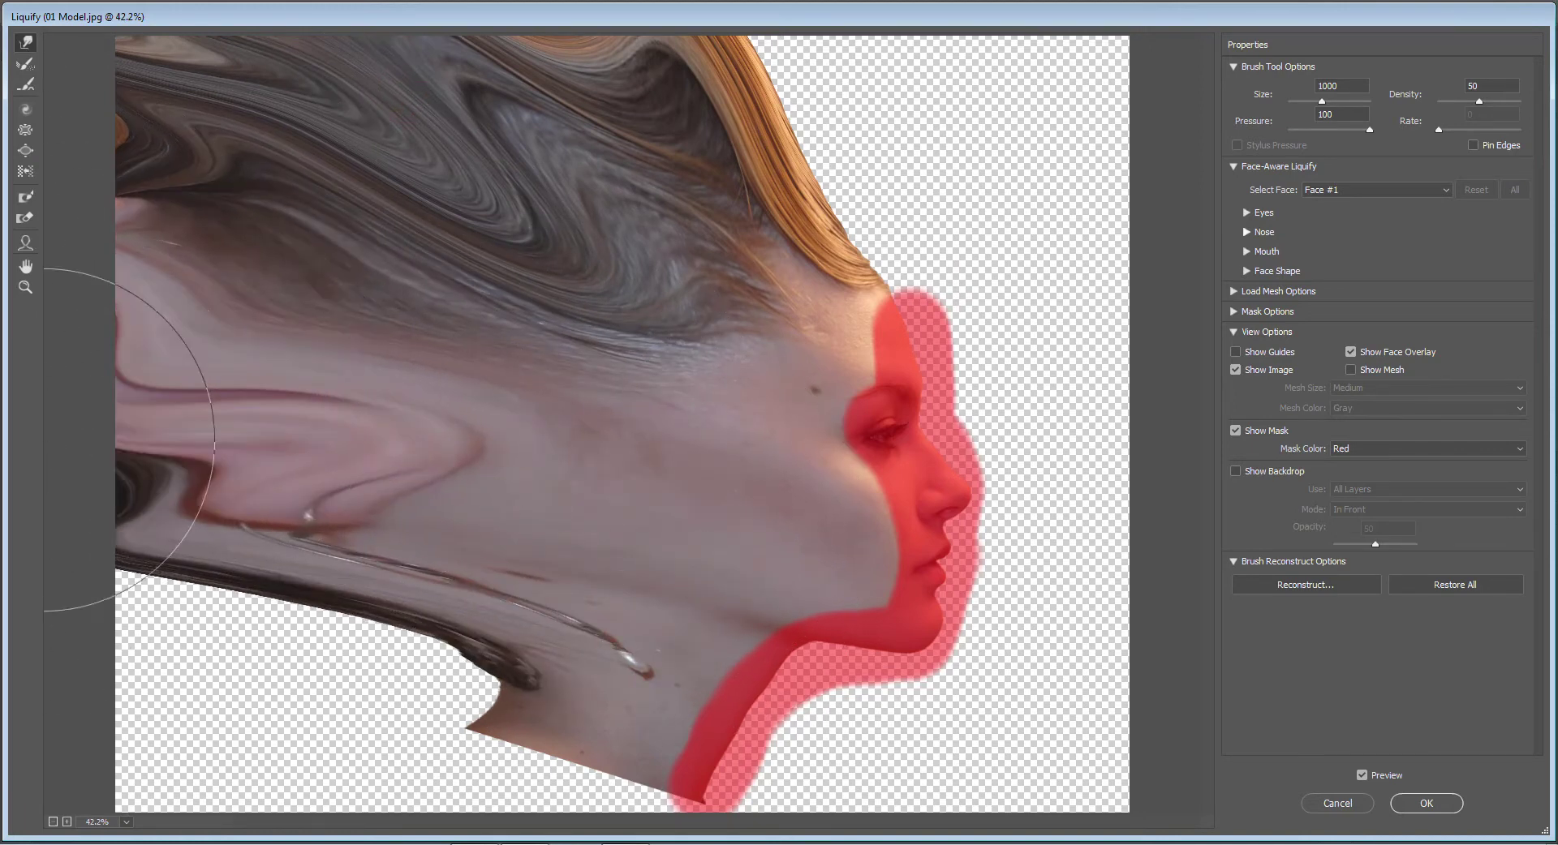
pyautogui.moveTo(452, 515); pyautogui.dragTo(49, 698)
pyautogui.moveTo(661, 594); pyautogui.dragTo(187, 779)
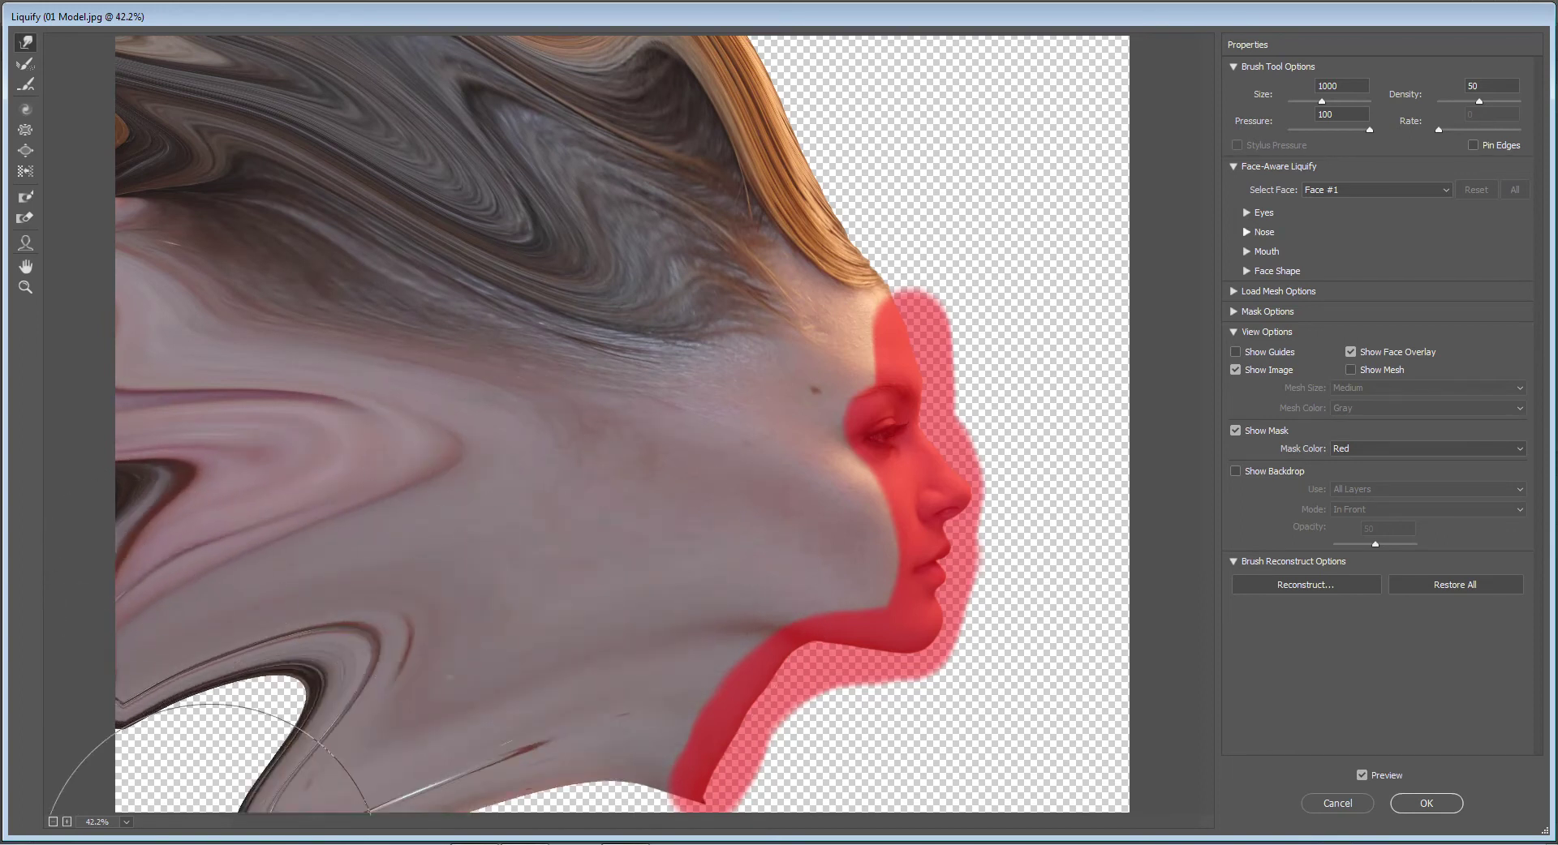
pyautogui.moveTo(527, 601)
pyautogui.mouseDown()
pyautogui.moveTo(203, 812)
pyautogui.moveTo(318, 710)
pyautogui.moveTo(479, 714)
pyautogui.moveTo(584, 770)
pyautogui.mouseUp()
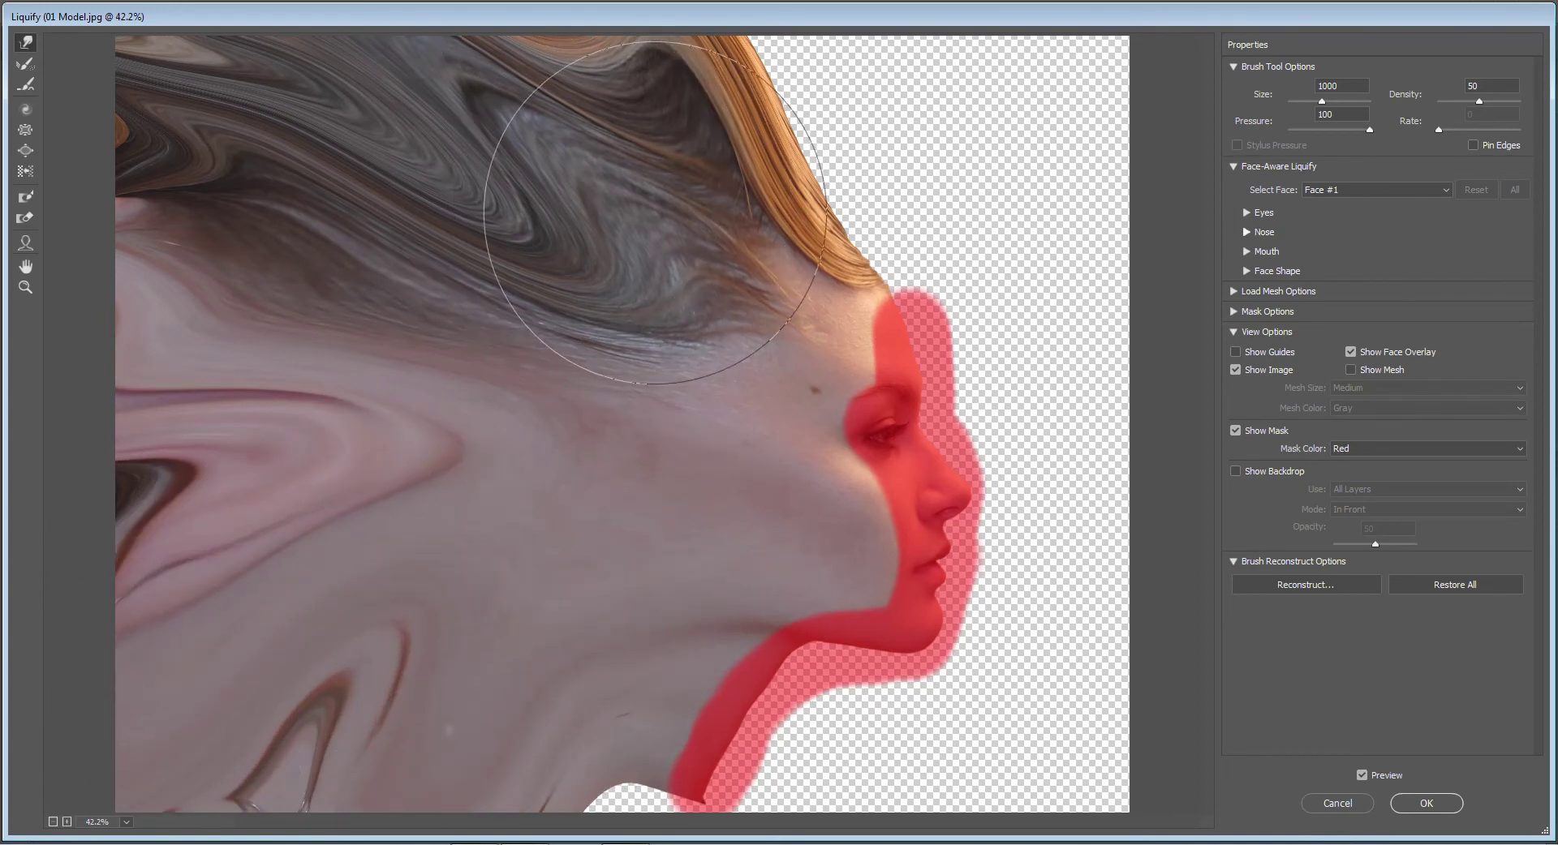
pyautogui.moveTo(625, 195)
pyautogui.mouseDown()
pyautogui.moveTo(697, 146)
pyautogui.moveTo(455, 154)
pyautogui.mouseUp()
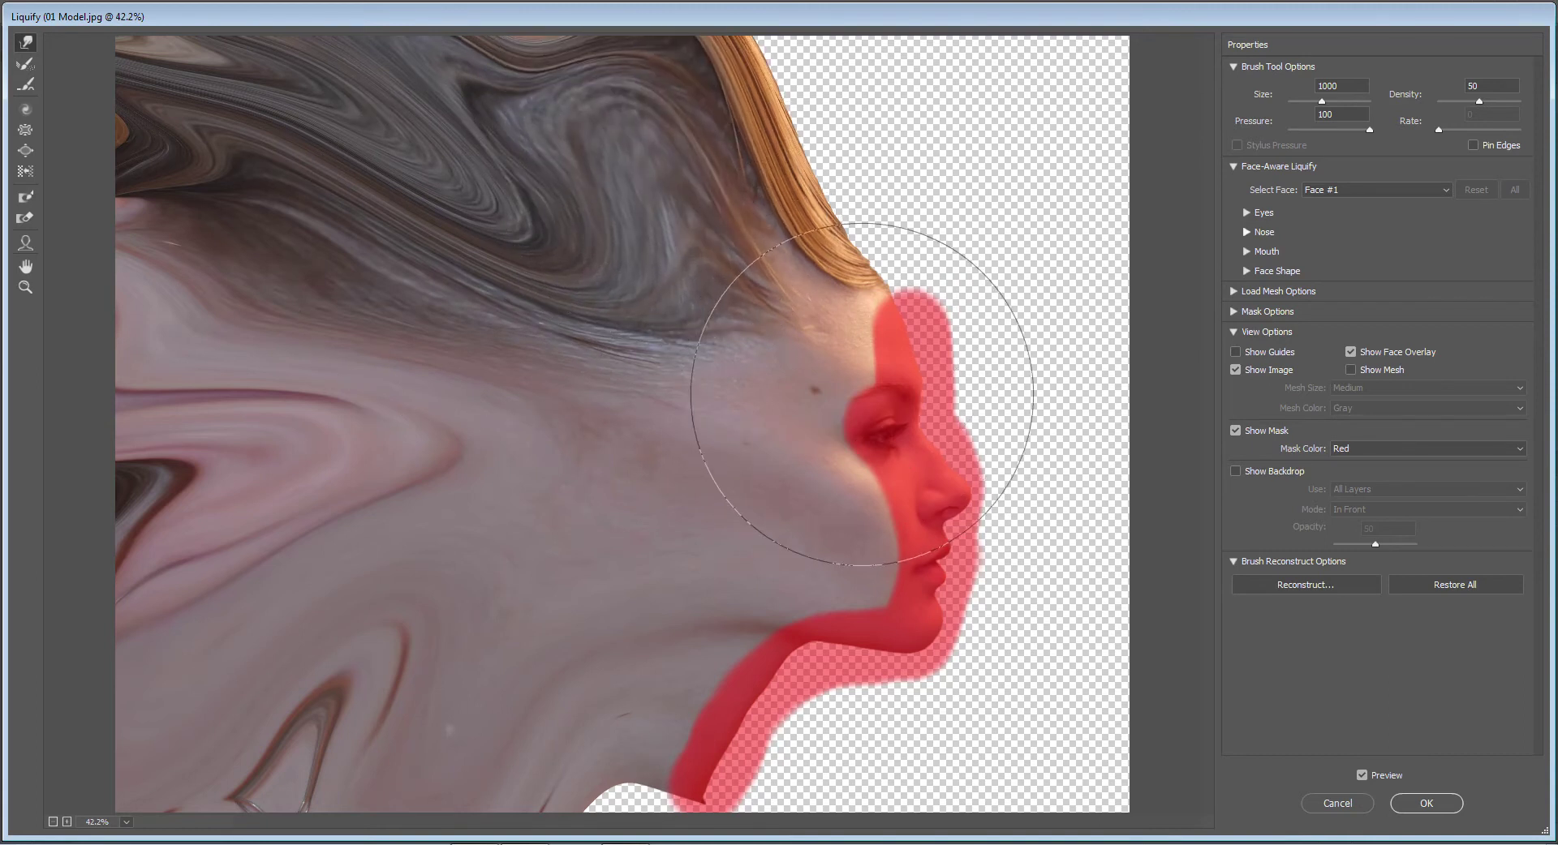
pyautogui.click(1428, 803)
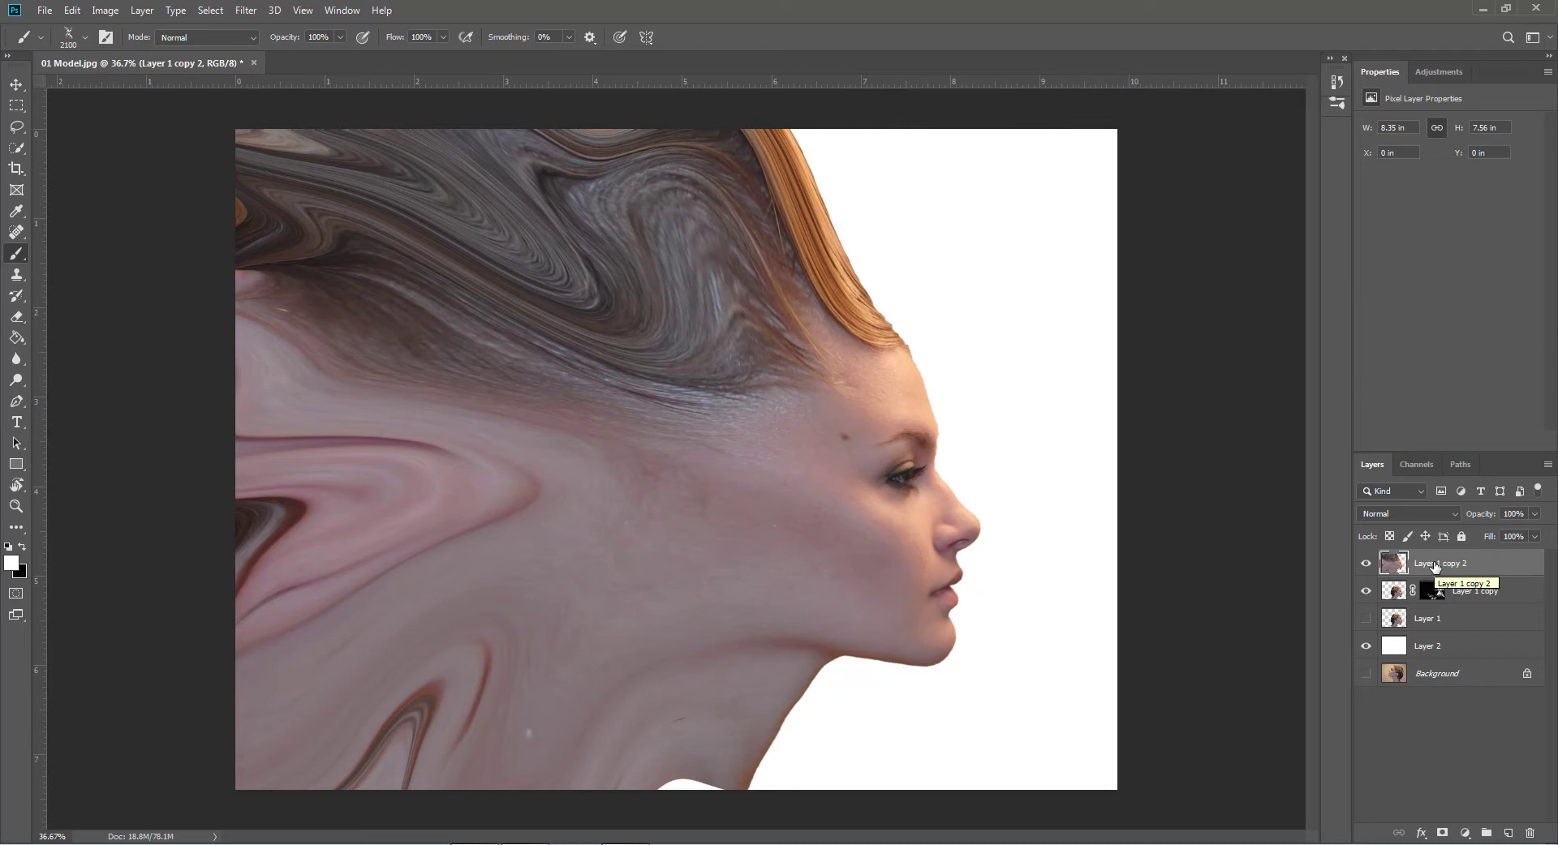
# Give Layer 1 copy 2 a black hide-all mask and select the smoke normal 2462 brush
pyautogui.keyDown('alt'); pyautogui.click(1443, 834); pyautogui.keyUp('alt')
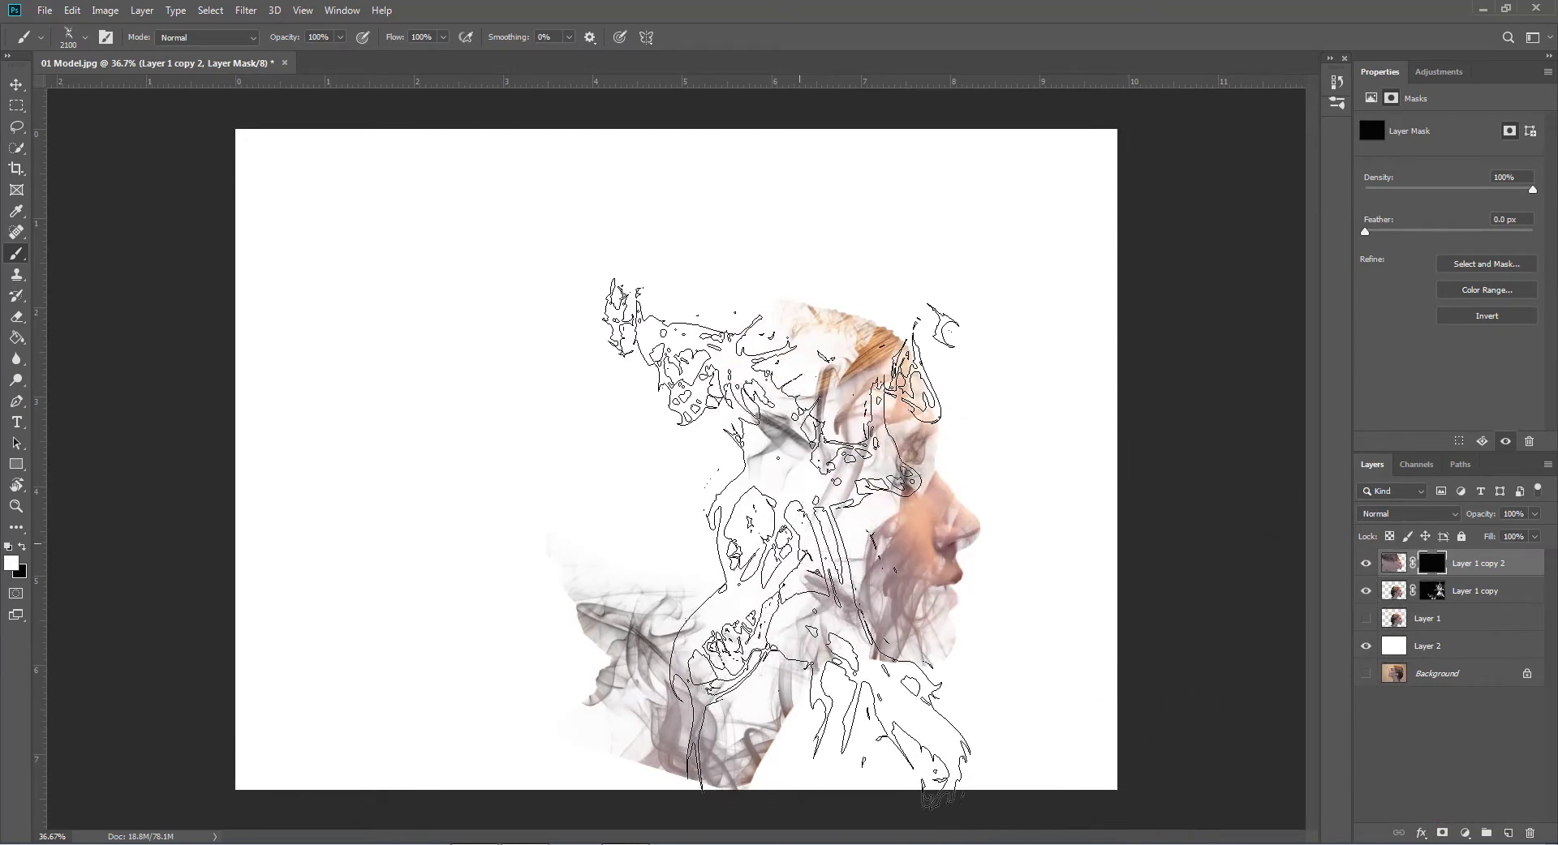
pyautogui.click(86, 37)
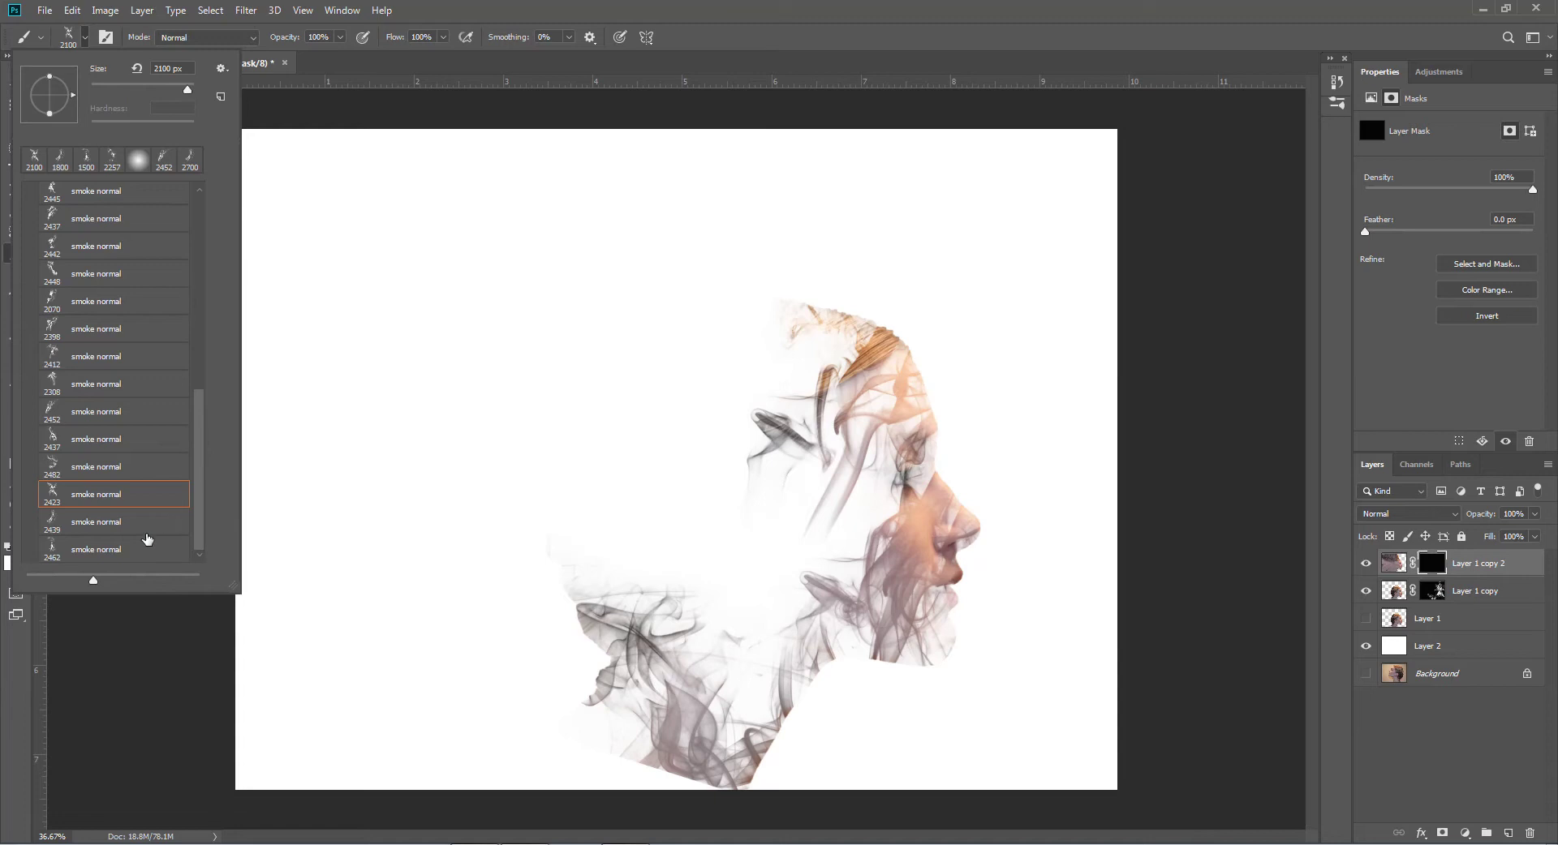
pyautogui.click(91, 549)
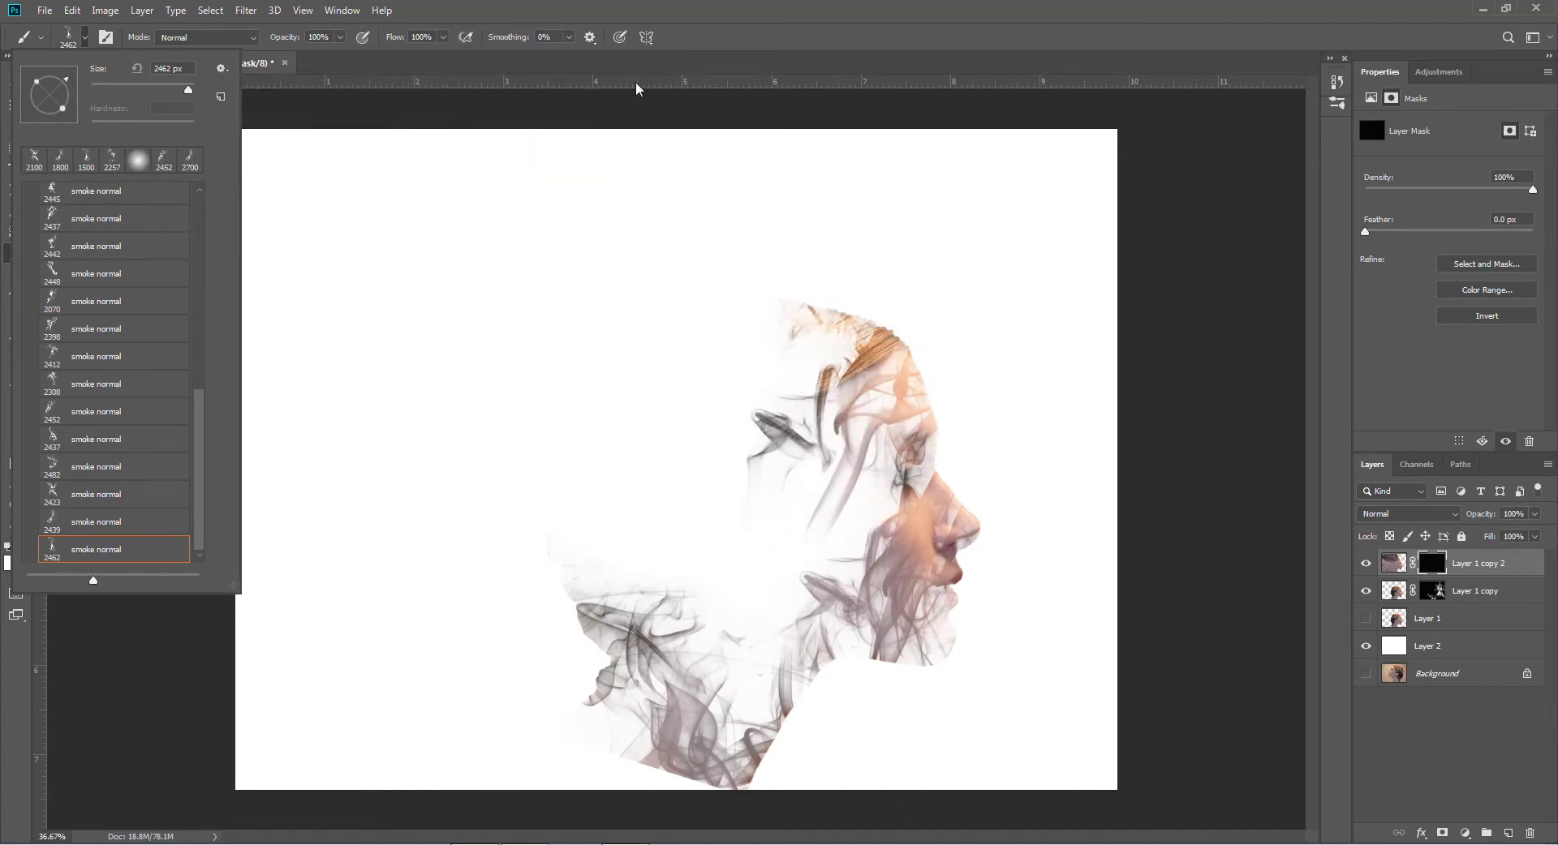
# Stamp a single smoke plume above the model's head on the mask
pyautogui.click(617, 65)
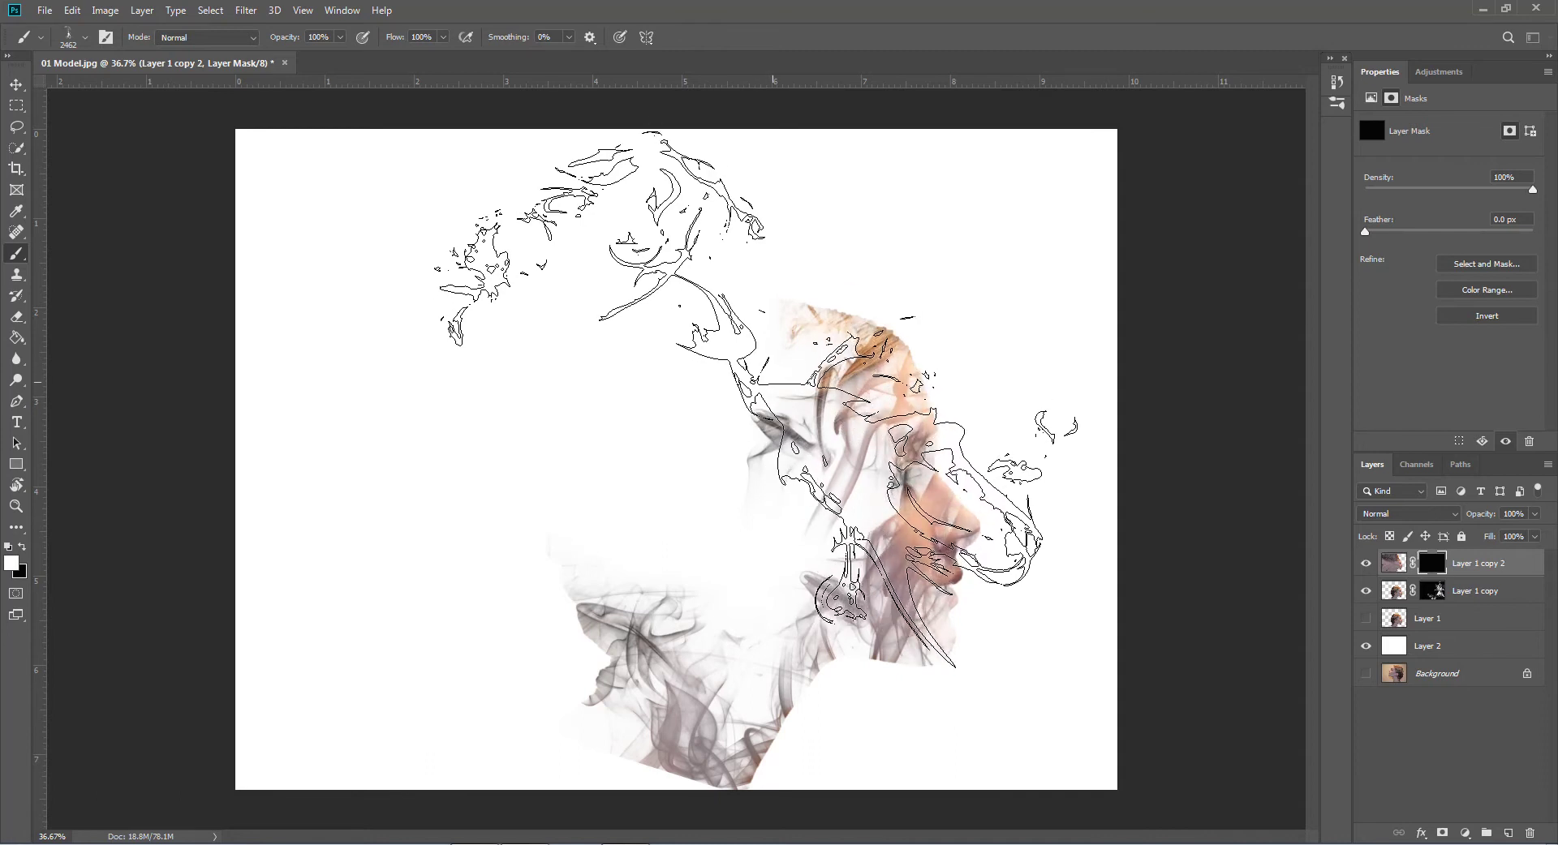
pyautogui.click(772, 382)
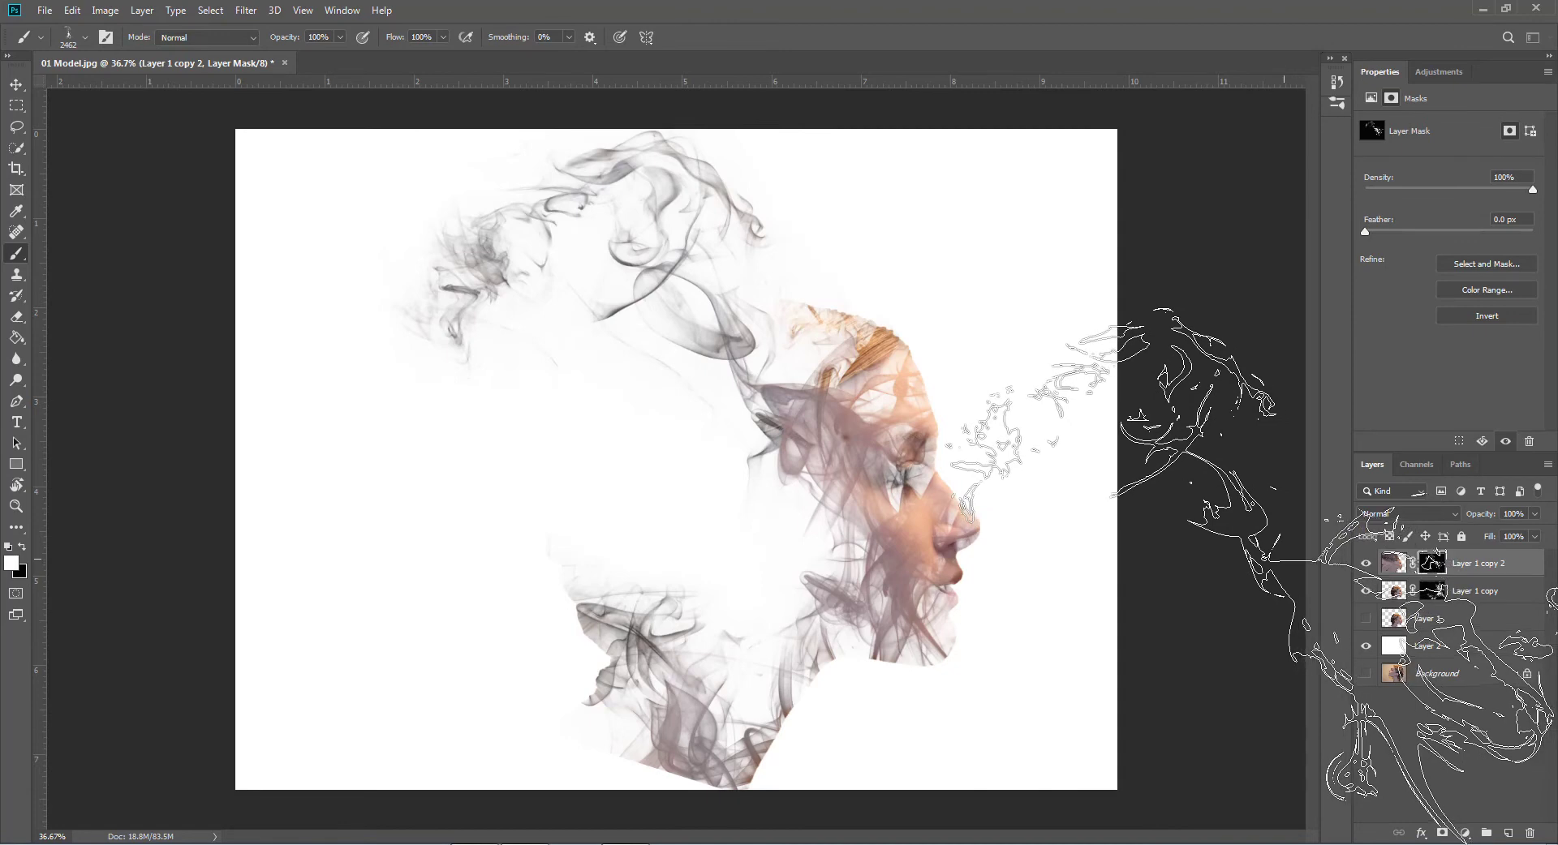
pyautogui.click(86, 38)
# Reveal a broad smoke sweep left of the face with the smoke normal 2439 brush at 3000 px
pyautogui.click(95, 521)
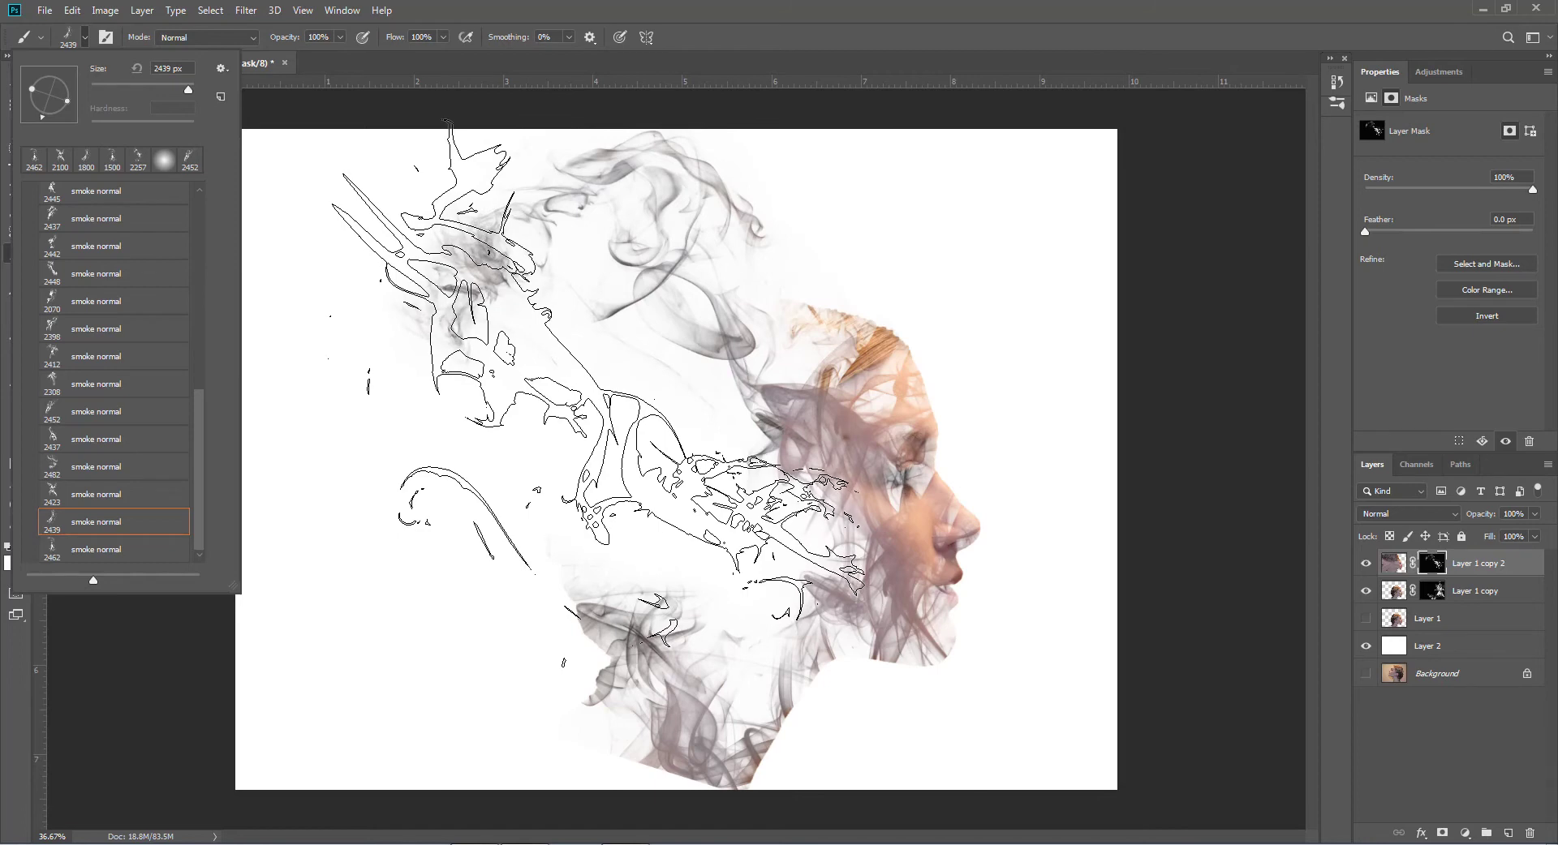
pyautogui.click(589, 54)
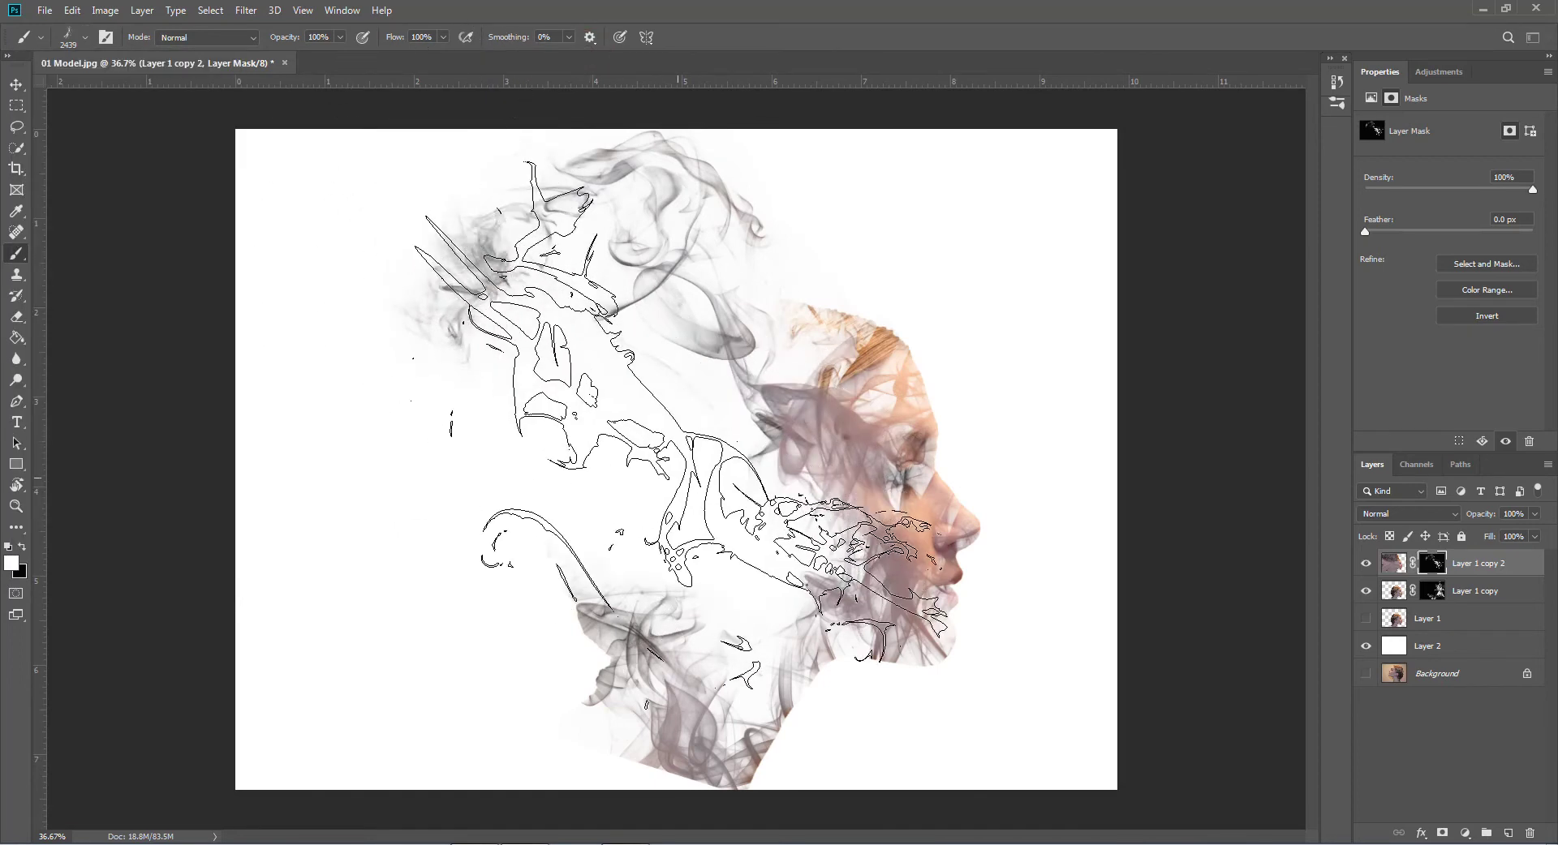
pyautogui.press(']')
pyautogui.press(']')
pyautogui.press(']')
pyautogui.press(']')
pyautogui.press(']')
pyautogui.press(']')
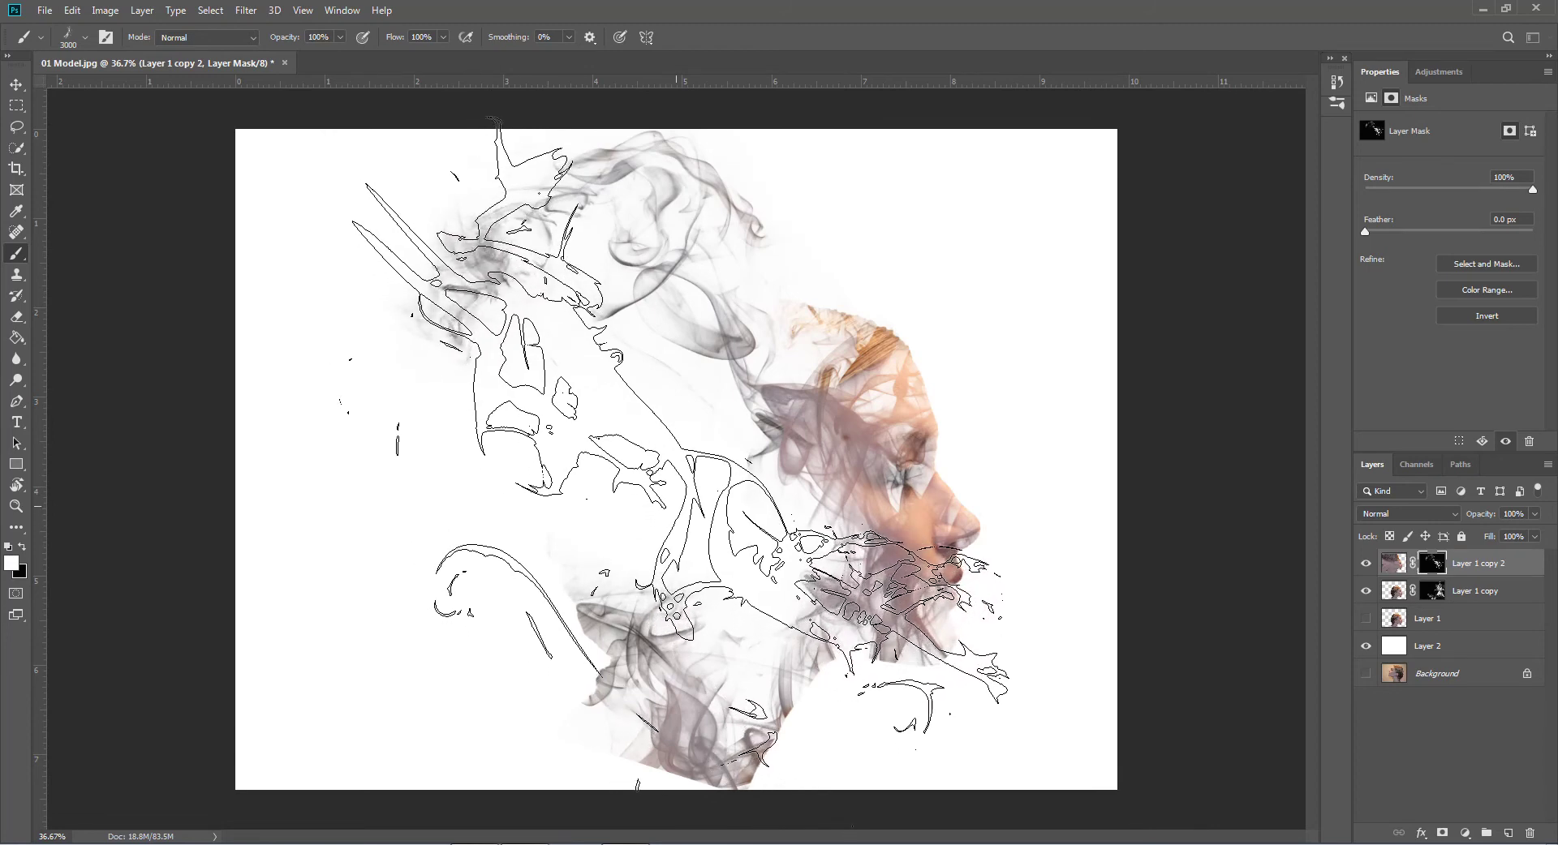
pyautogui.click(676, 507)
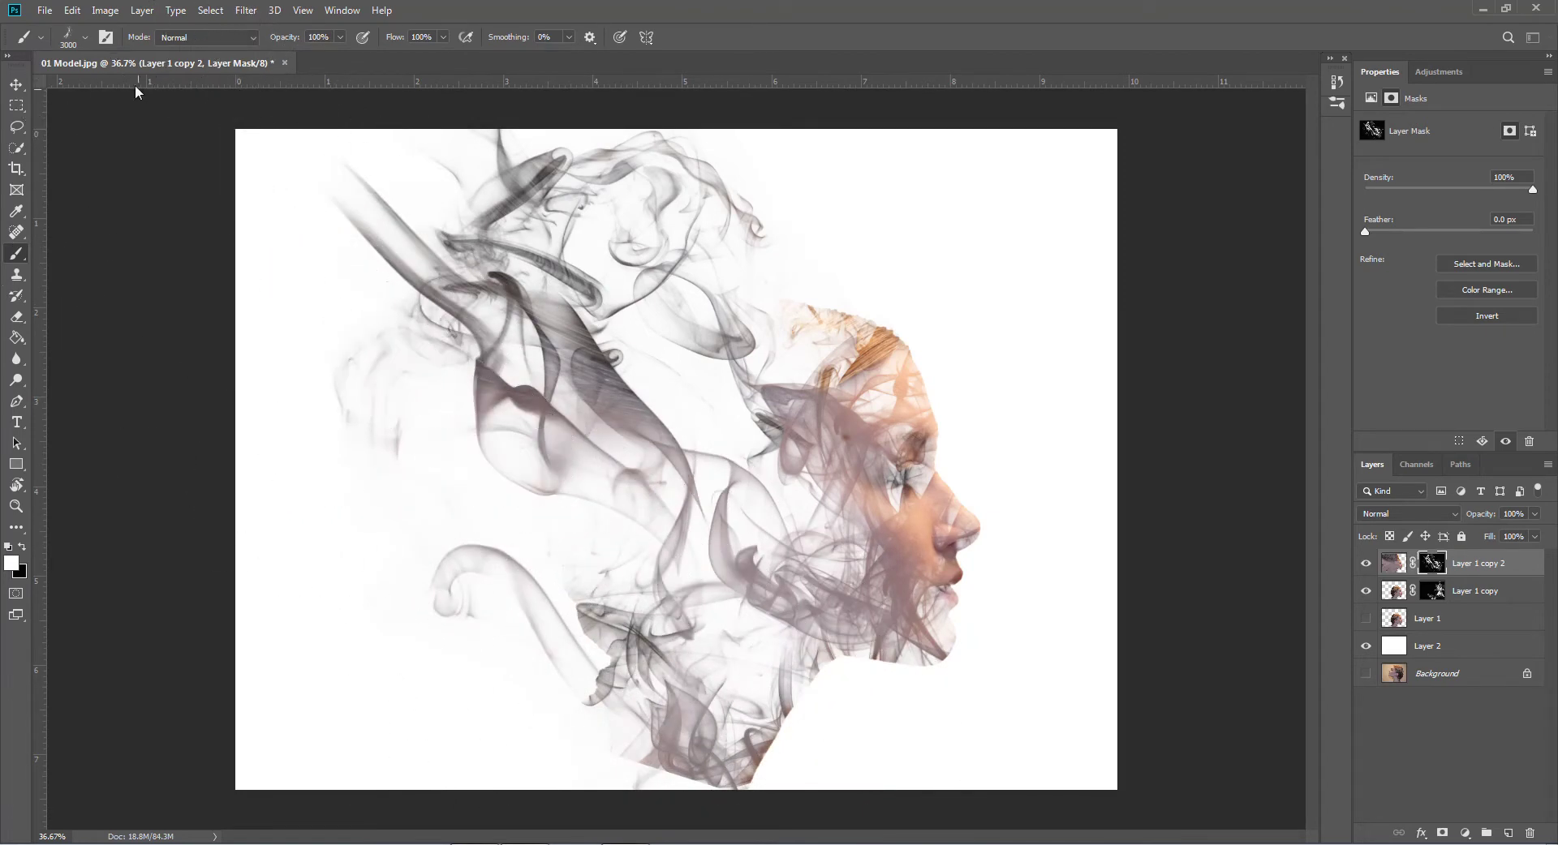
# Stamp the smoke normal 2452 brush, with its angle rotated, onto the portrait's lower left
pyautogui.click(83, 38)
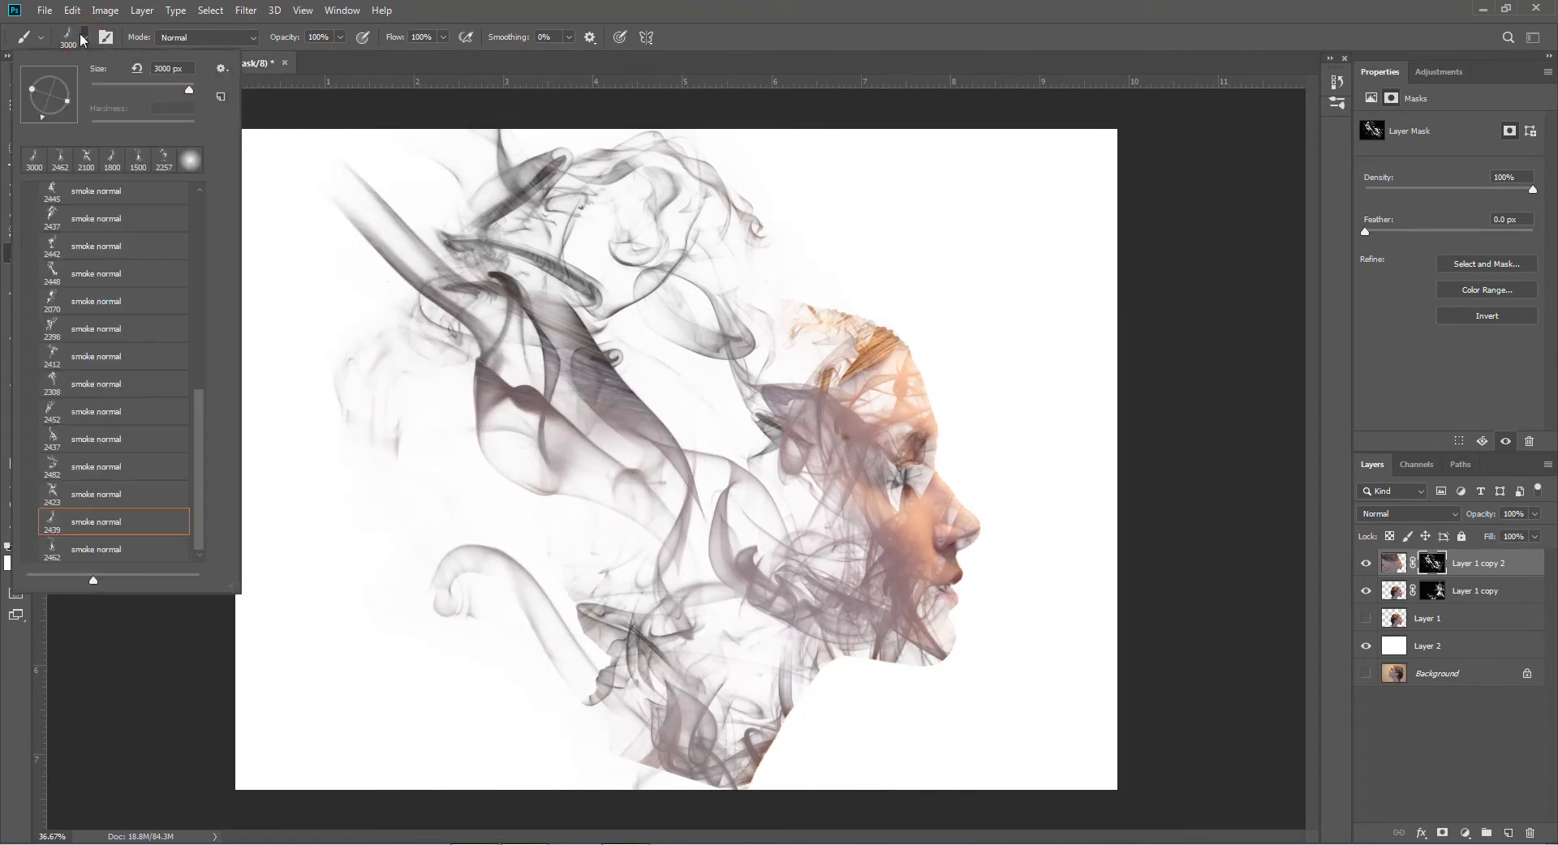
pyautogui.click(96, 496)
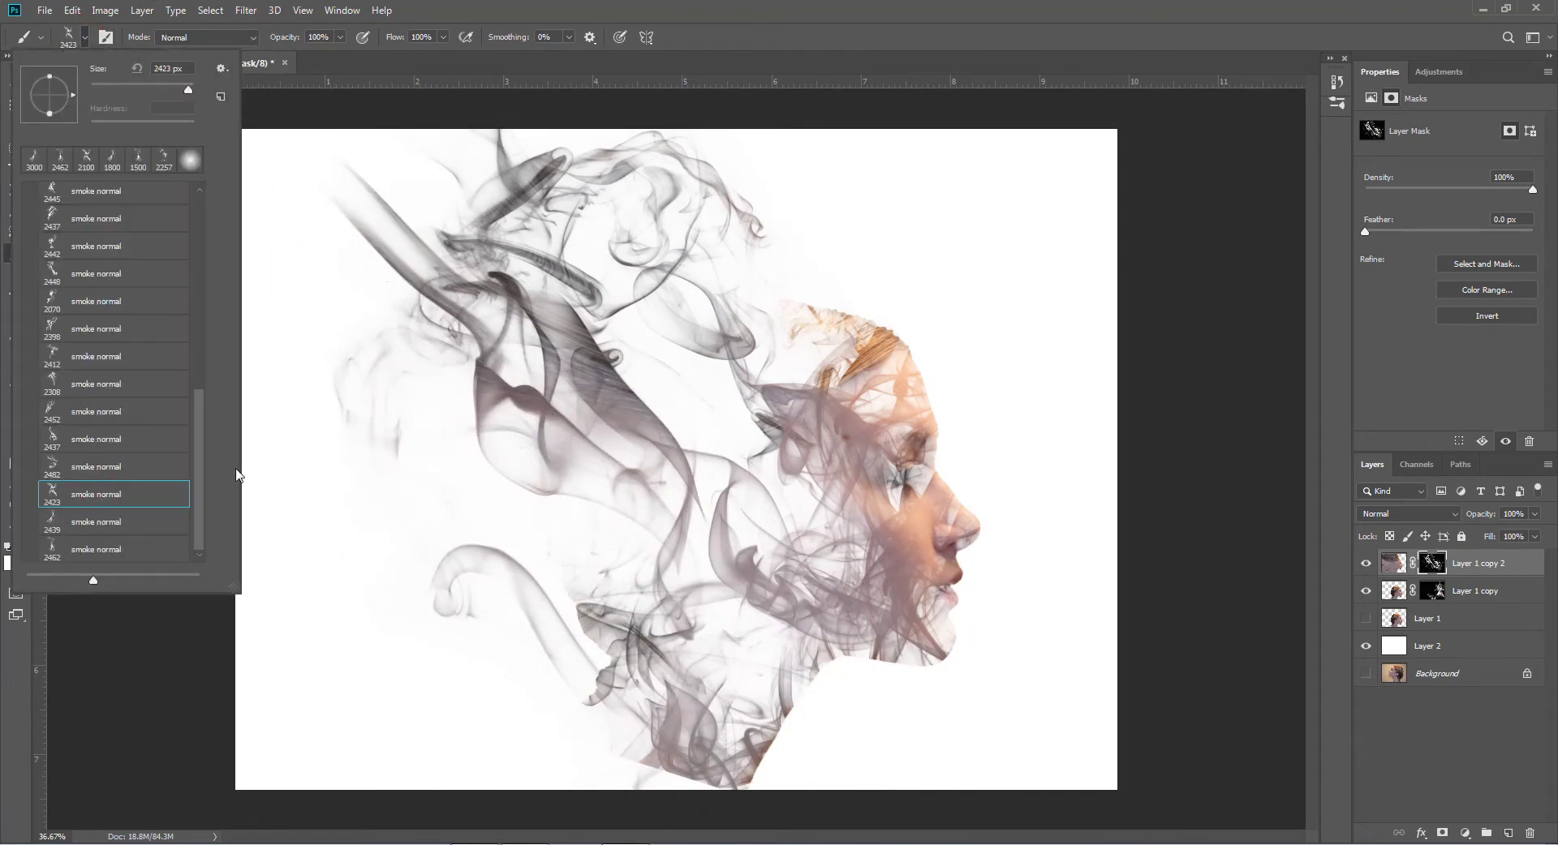
pyautogui.click(121, 464)
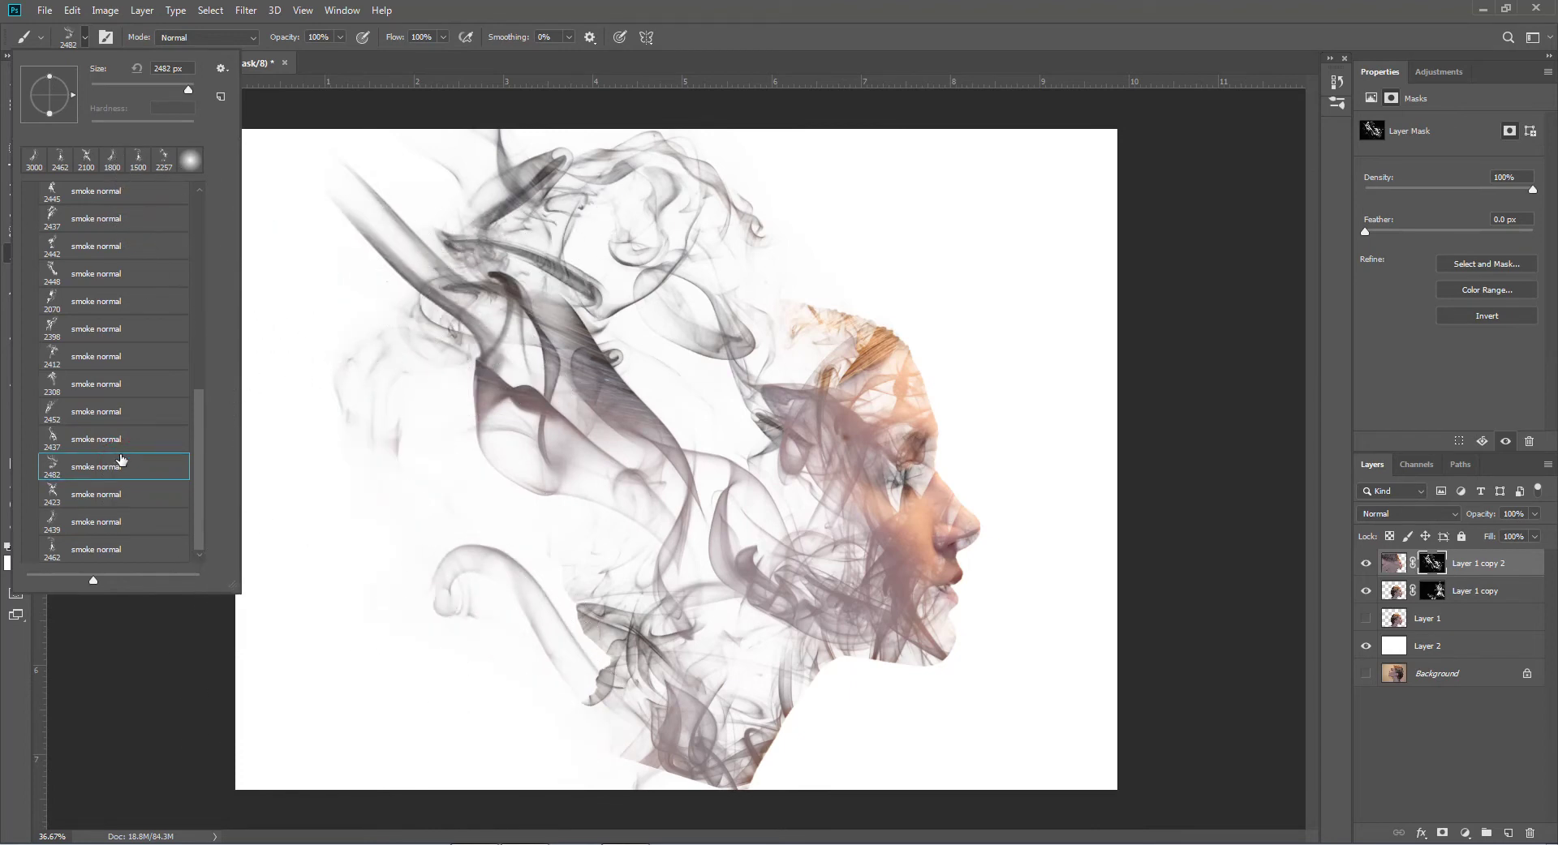
pyautogui.click(124, 415)
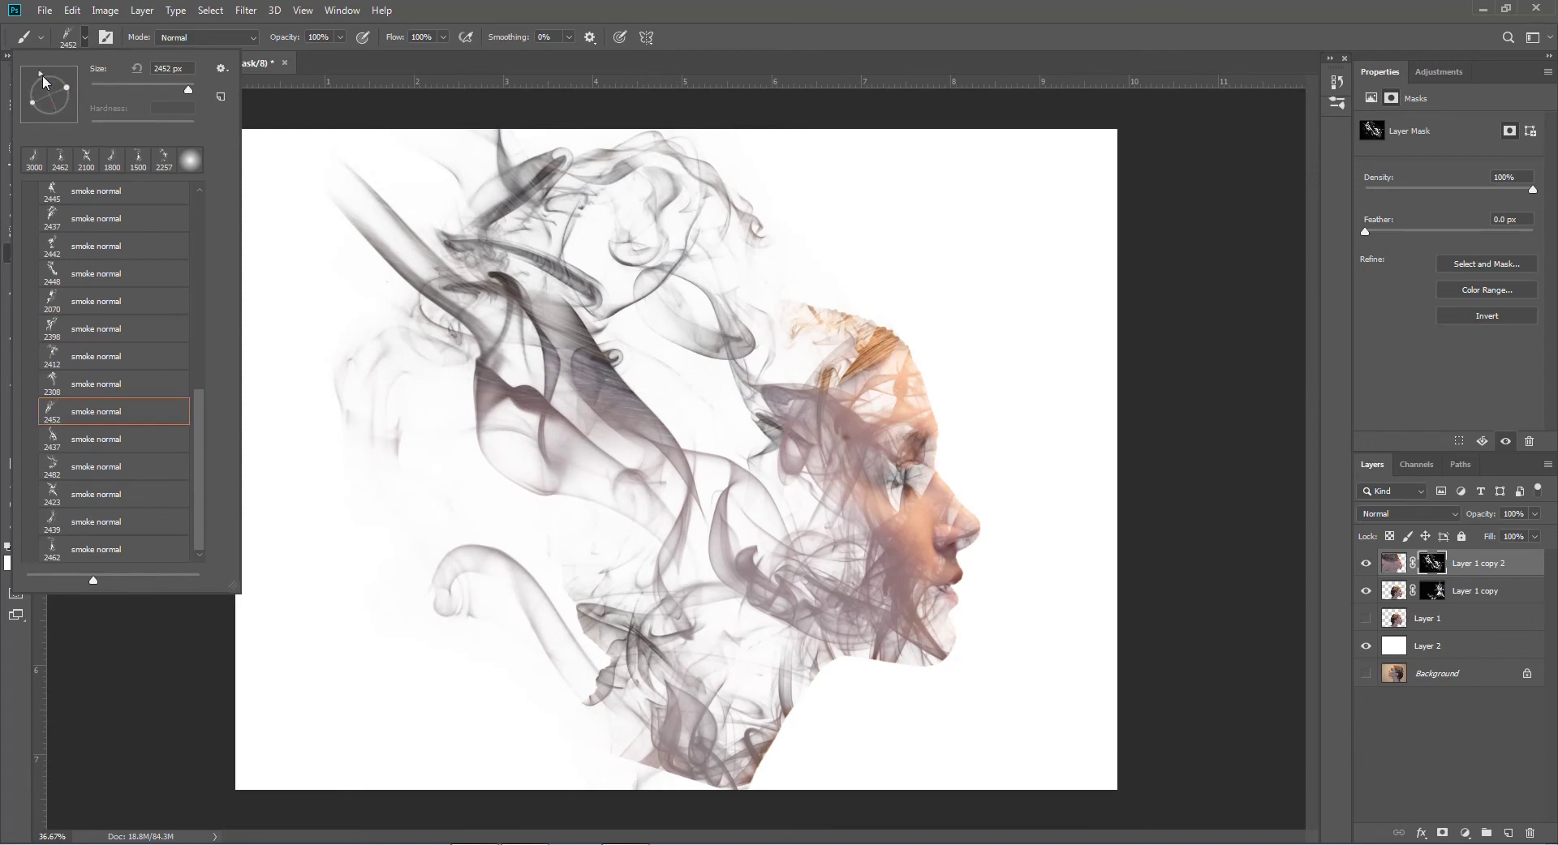
pyautogui.moveTo(42, 75); pyautogui.dragTo(55, 59)
pyautogui.moveTo(49, 75)
pyautogui.mouseDown()
pyautogui.moveTo(57, 89)
pyautogui.moveTo(48, 71)
pyautogui.mouseUp()
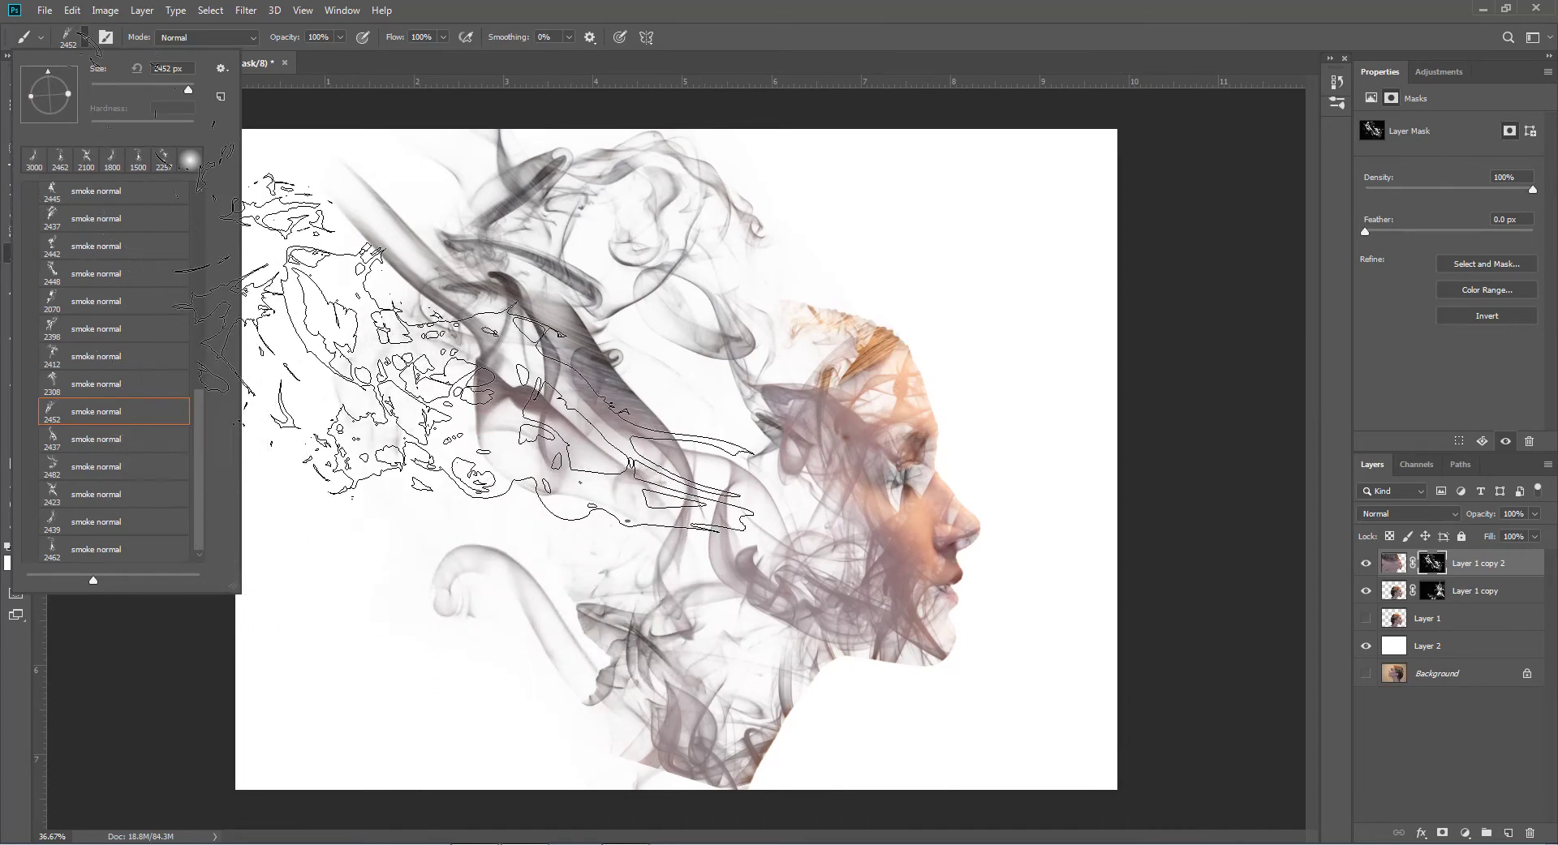
pyautogui.click(437, 61)
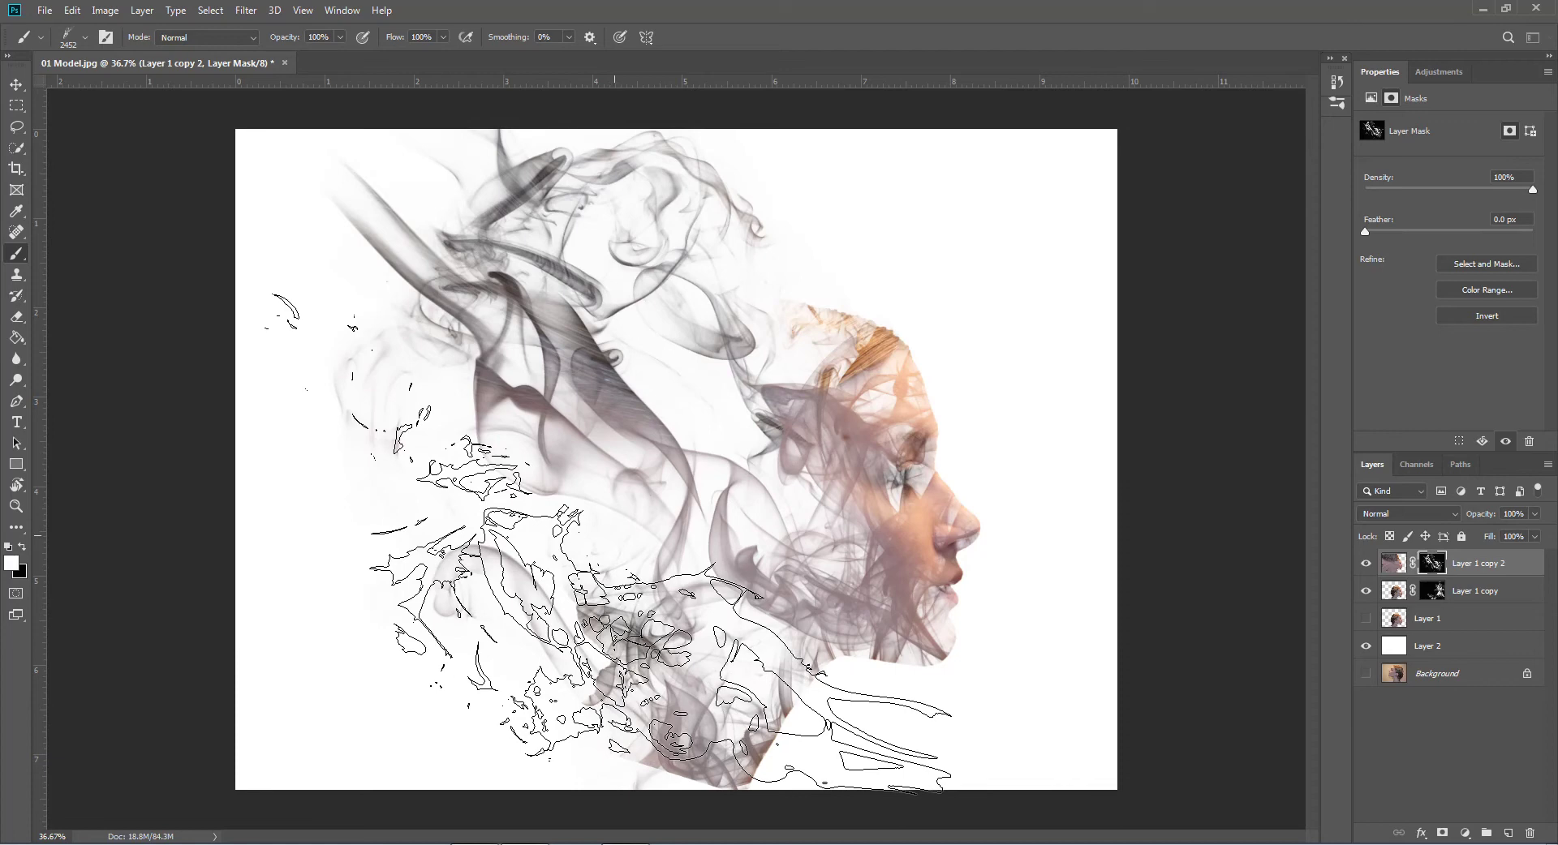
pyautogui.click(613, 540)
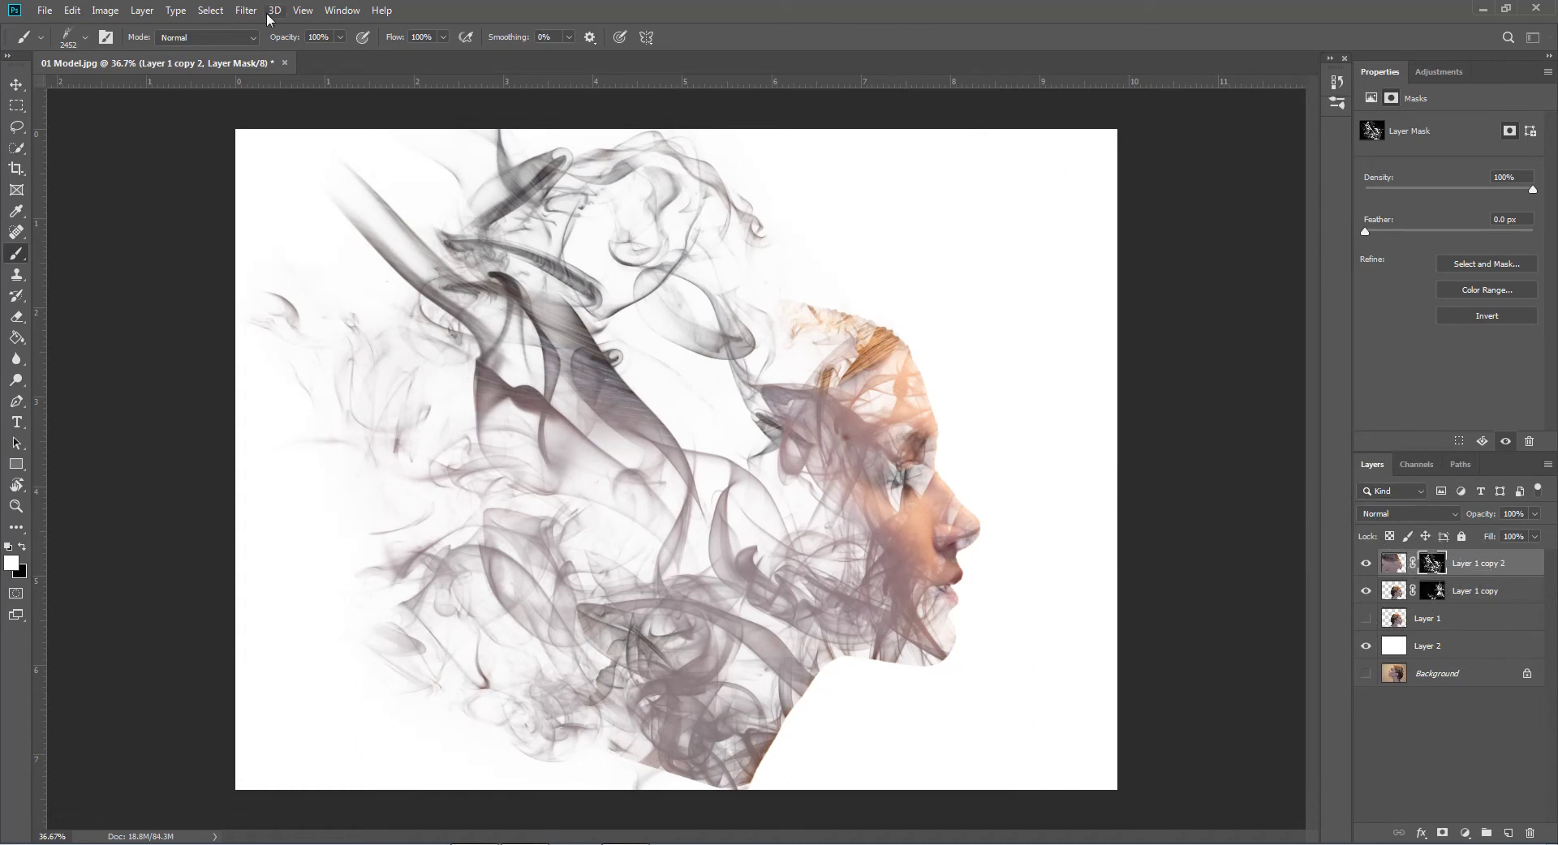
# Switch to a 250 px General Brushes Soft Round brush and target the layer's pixels
pyautogui.click(88, 37)
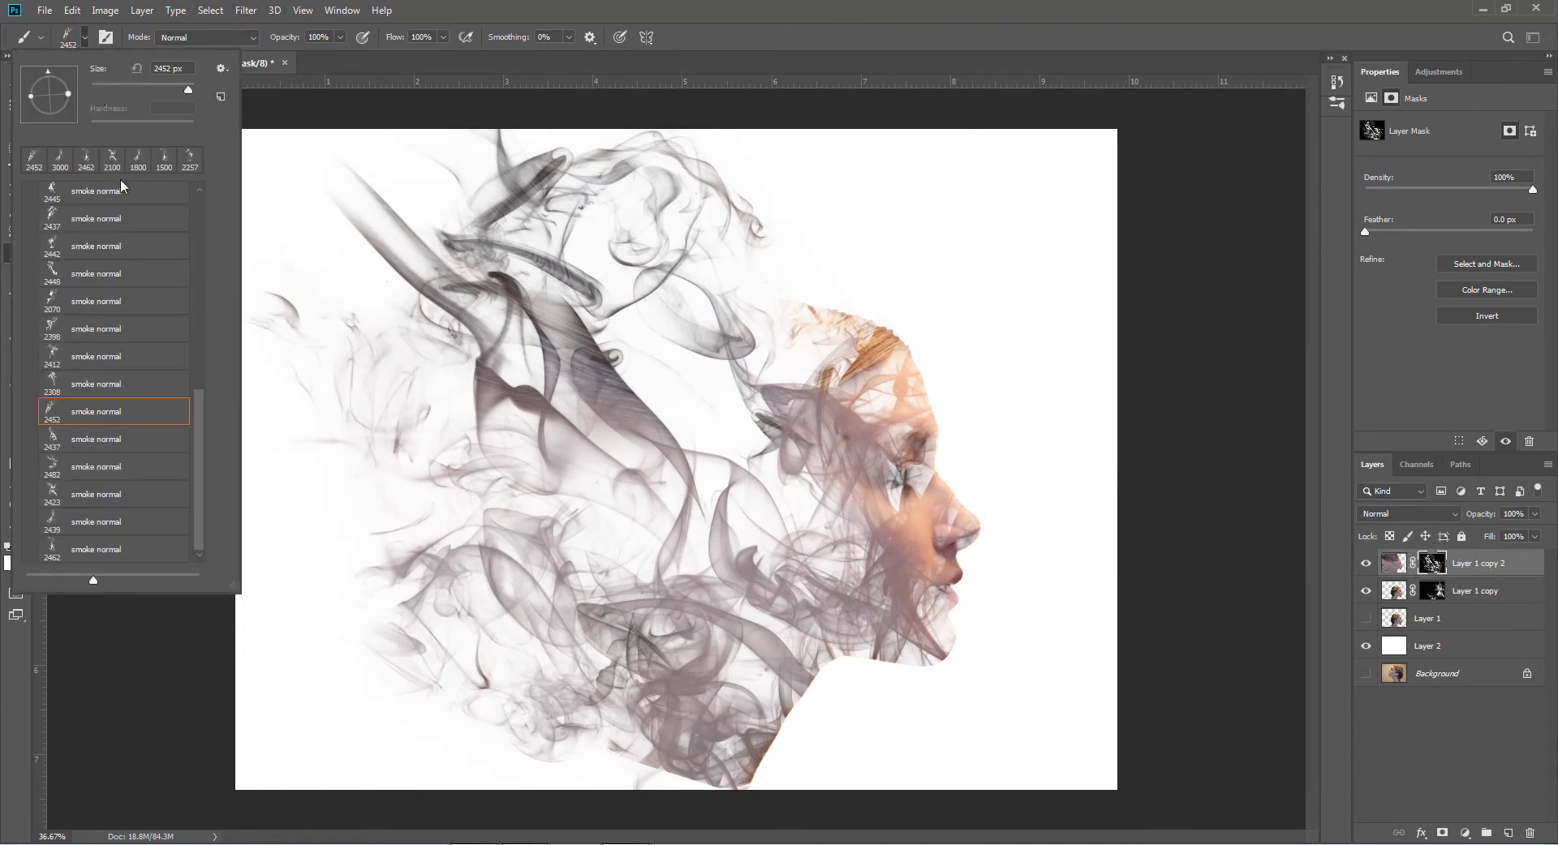
pyautogui.moveTo(198, 438); pyautogui.dragTo(216, 227)
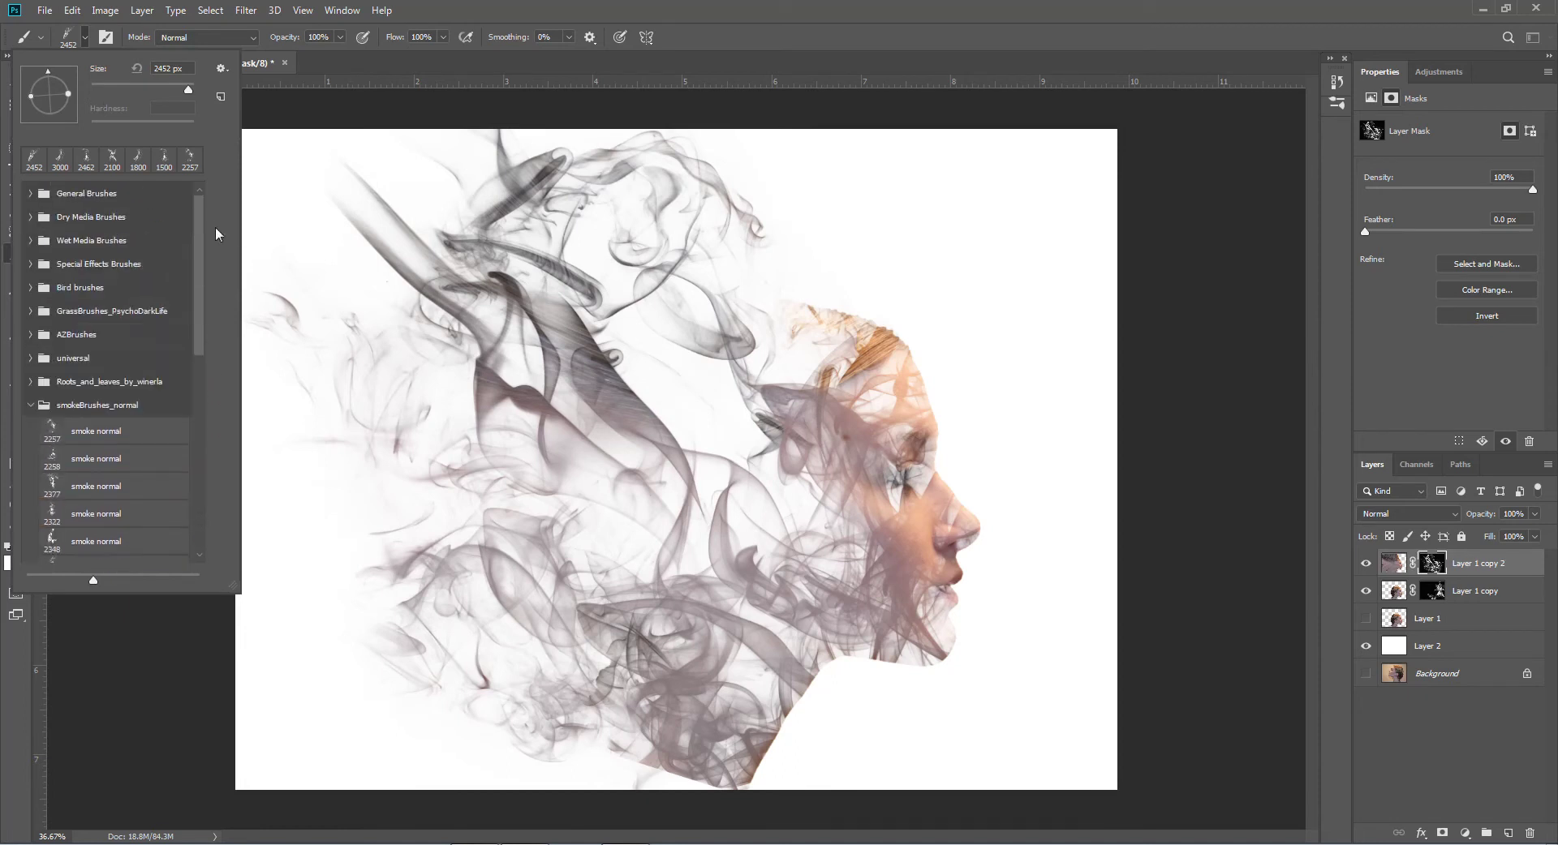
pyautogui.click(30, 194)
pyautogui.click(69, 219)
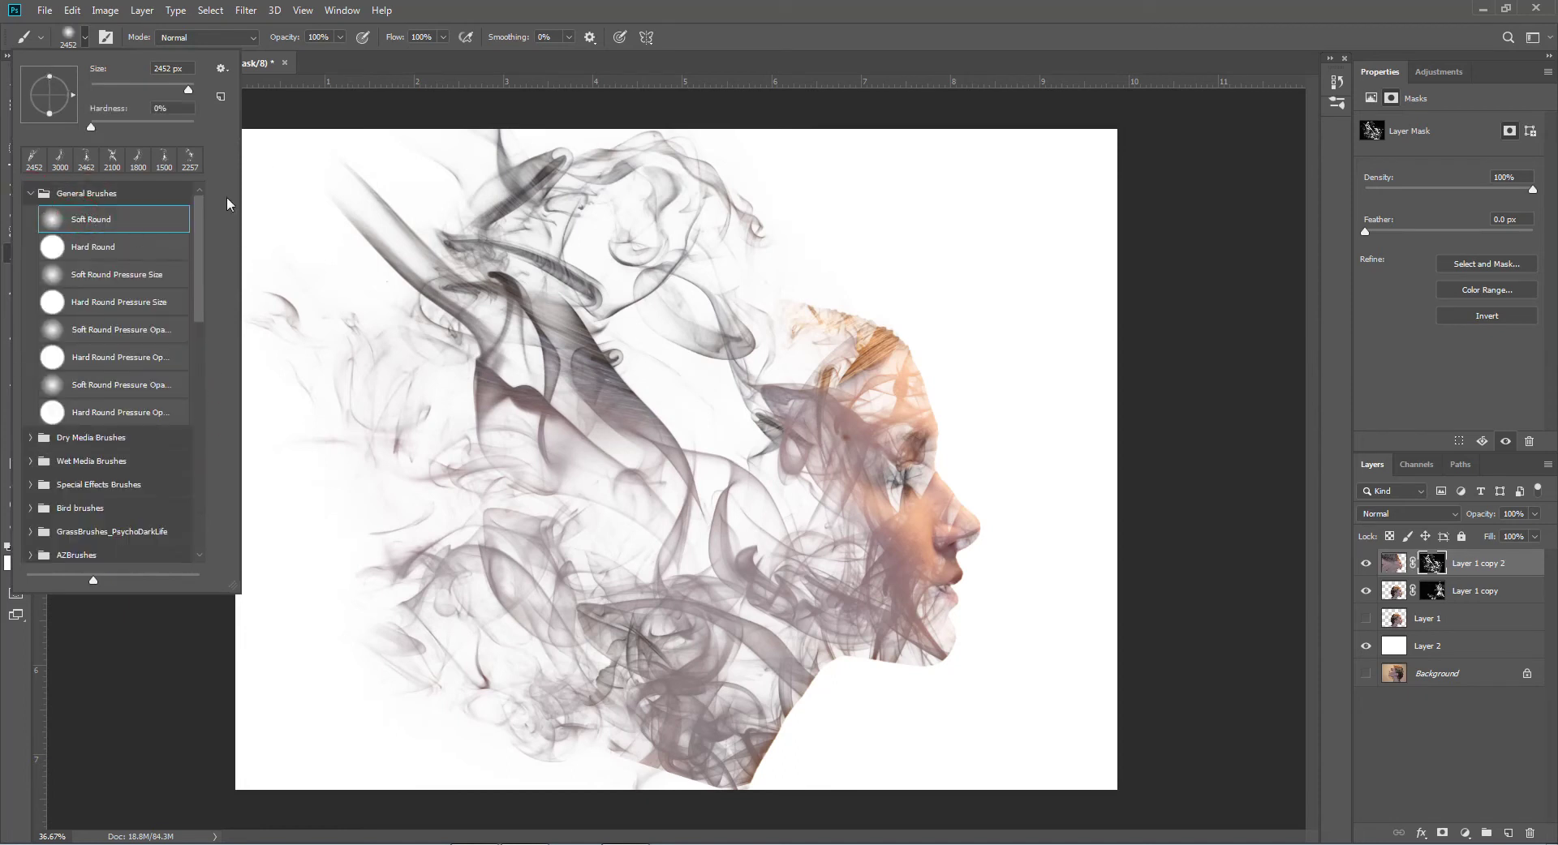
pyautogui.click(354, 63)
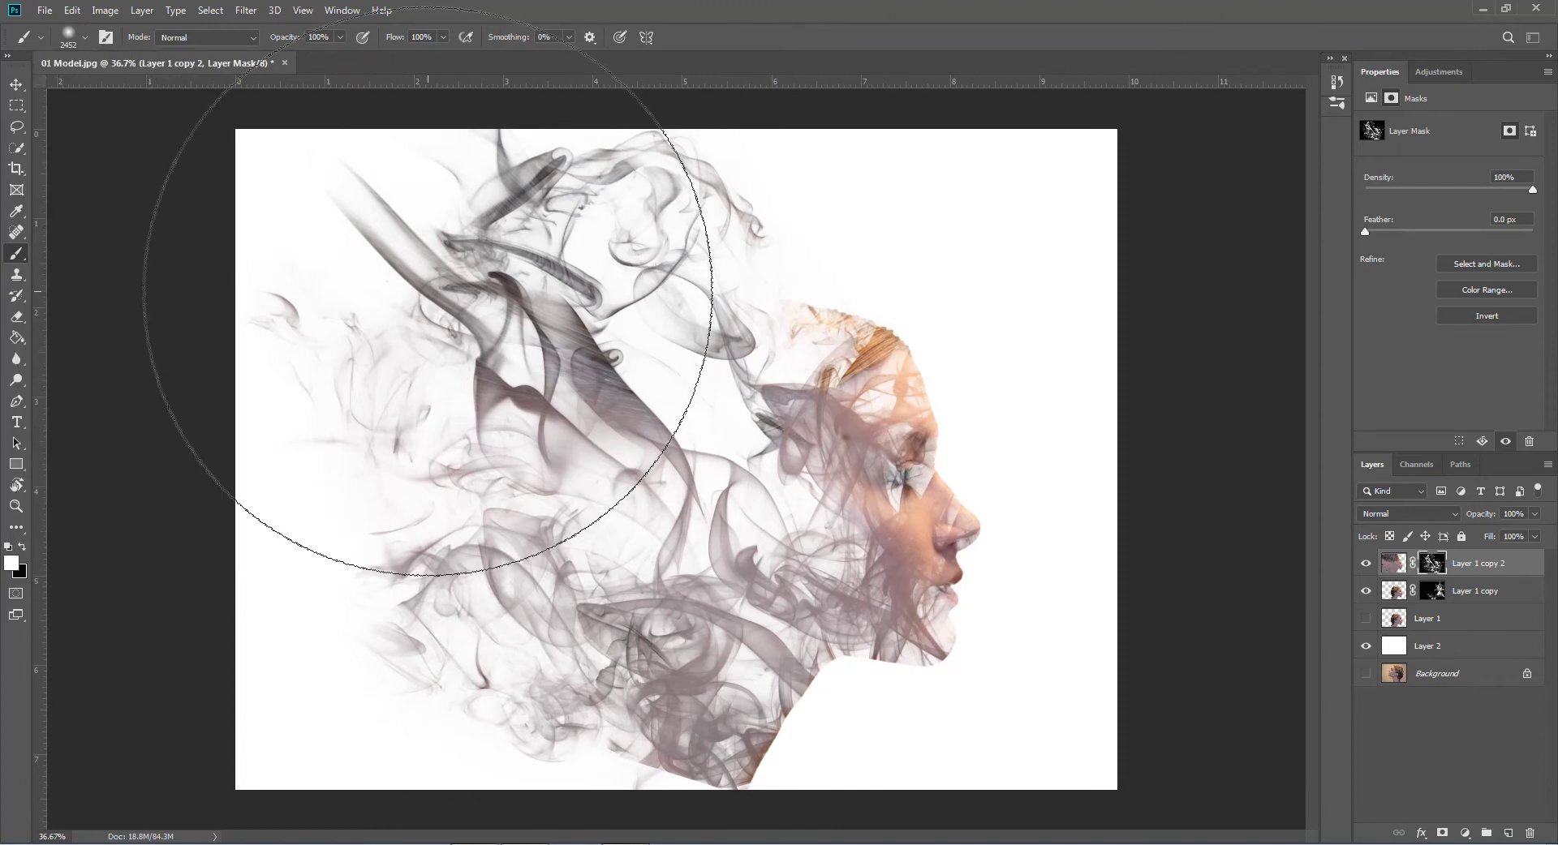
pyautogui.press('[')
pyautogui.press('[')
pyautogui.press('[')
pyautogui.press('[')
pyautogui.press('[')
pyautogui.press('[')
pyautogui.press('[')
pyautogui.press('[')
pyautogui.press('[')
pyautogui.press('[')
pyautogui.press('[')
pyautogui.press('[')
pyautogui.press('[')
pyautogui.press('[')
pyautogui.press('[')
pyautogui.press('[')
pyautogui.press('[')
pyautogui.press('[')
pyautogui.press('[')
pyautogui.press('[')
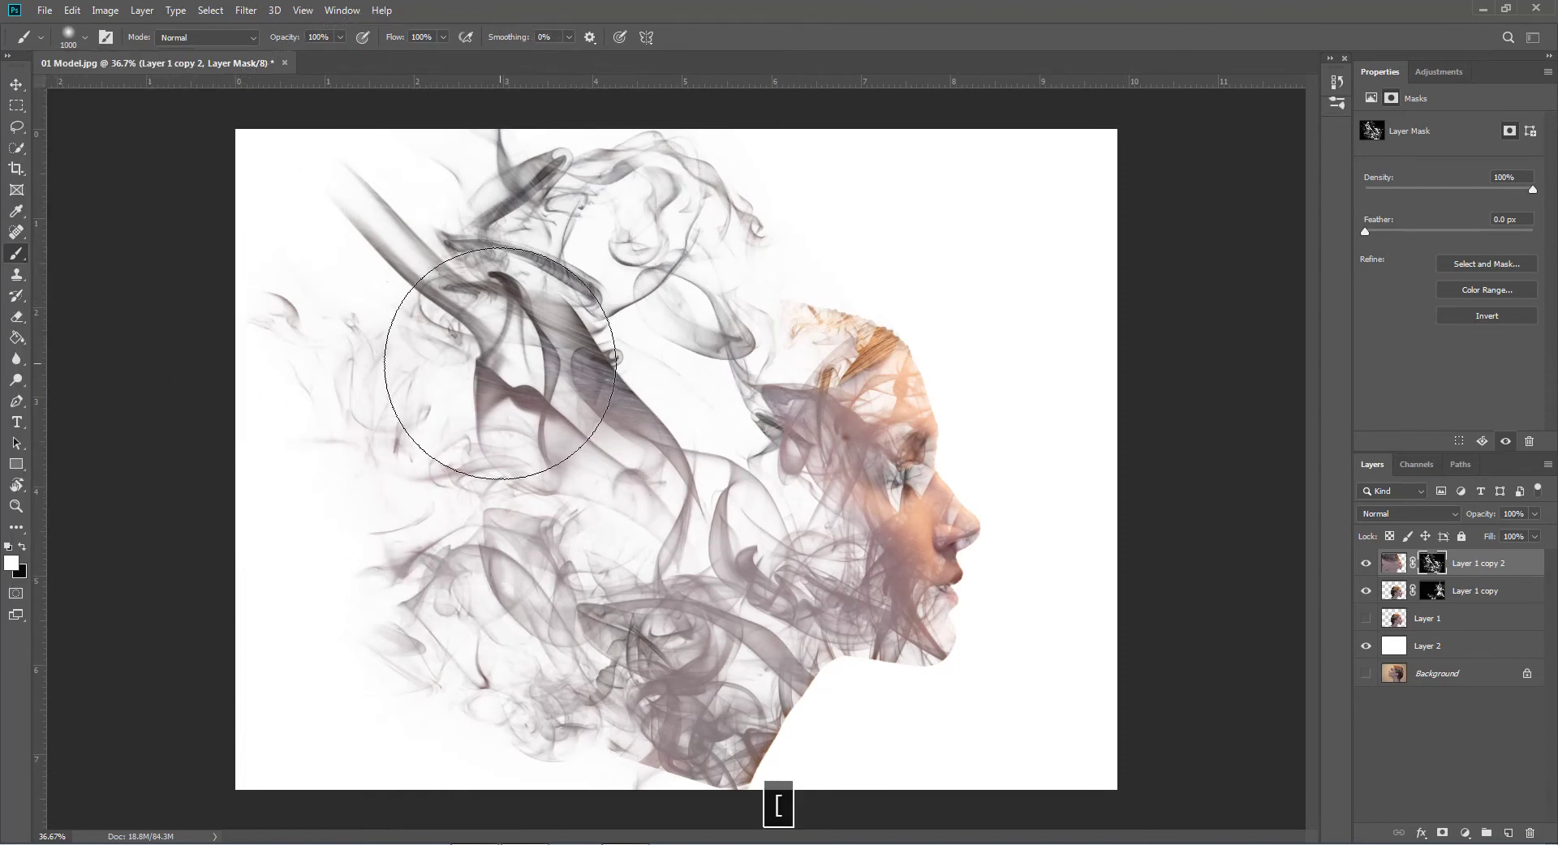
pyautogui.press('[')
pyautogui.press('[')
pyautogui.press('[')
pyautogui.press('[')
pyautogui.press('[')
pyautogui.press('[')
pyautogui.press('[')
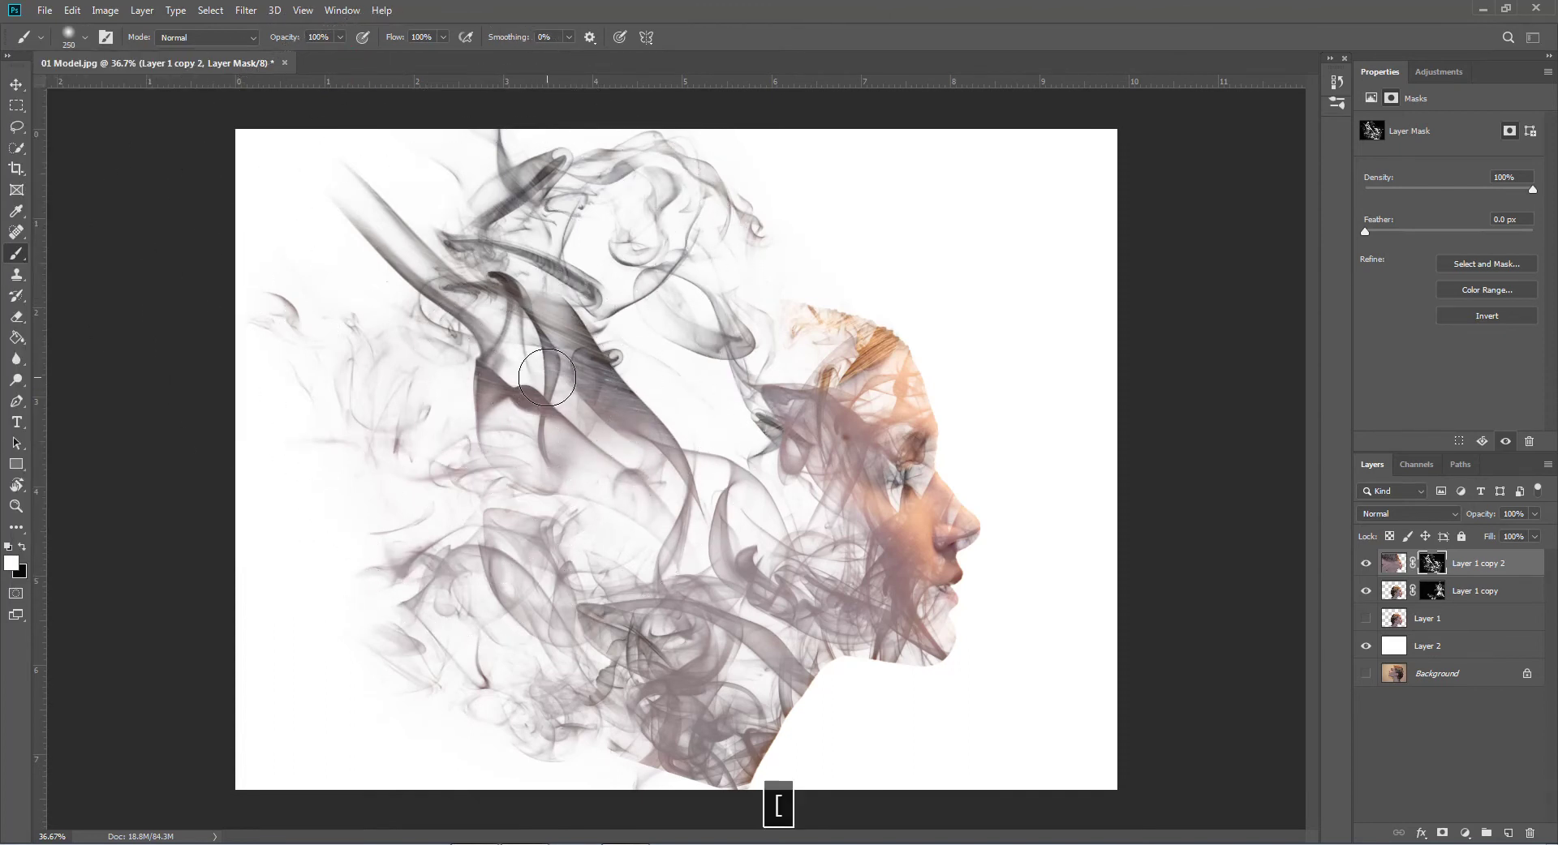
pyautogui.click(1469, 565)
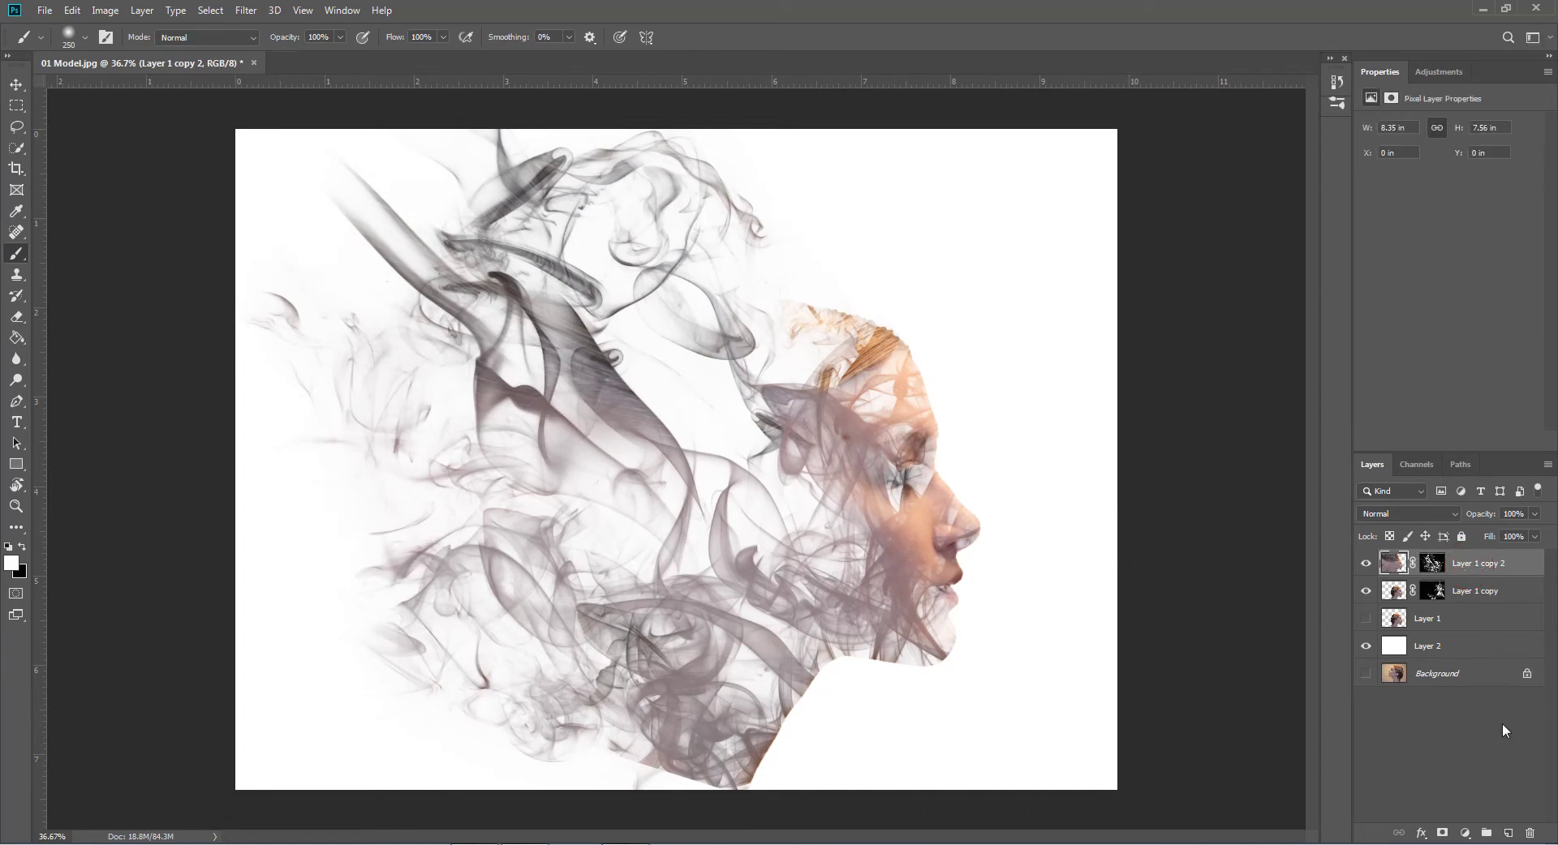
# Add a Black & White adjustment layer with Reds -2 and Yellows 29
pyautogui.click(1465, 836)
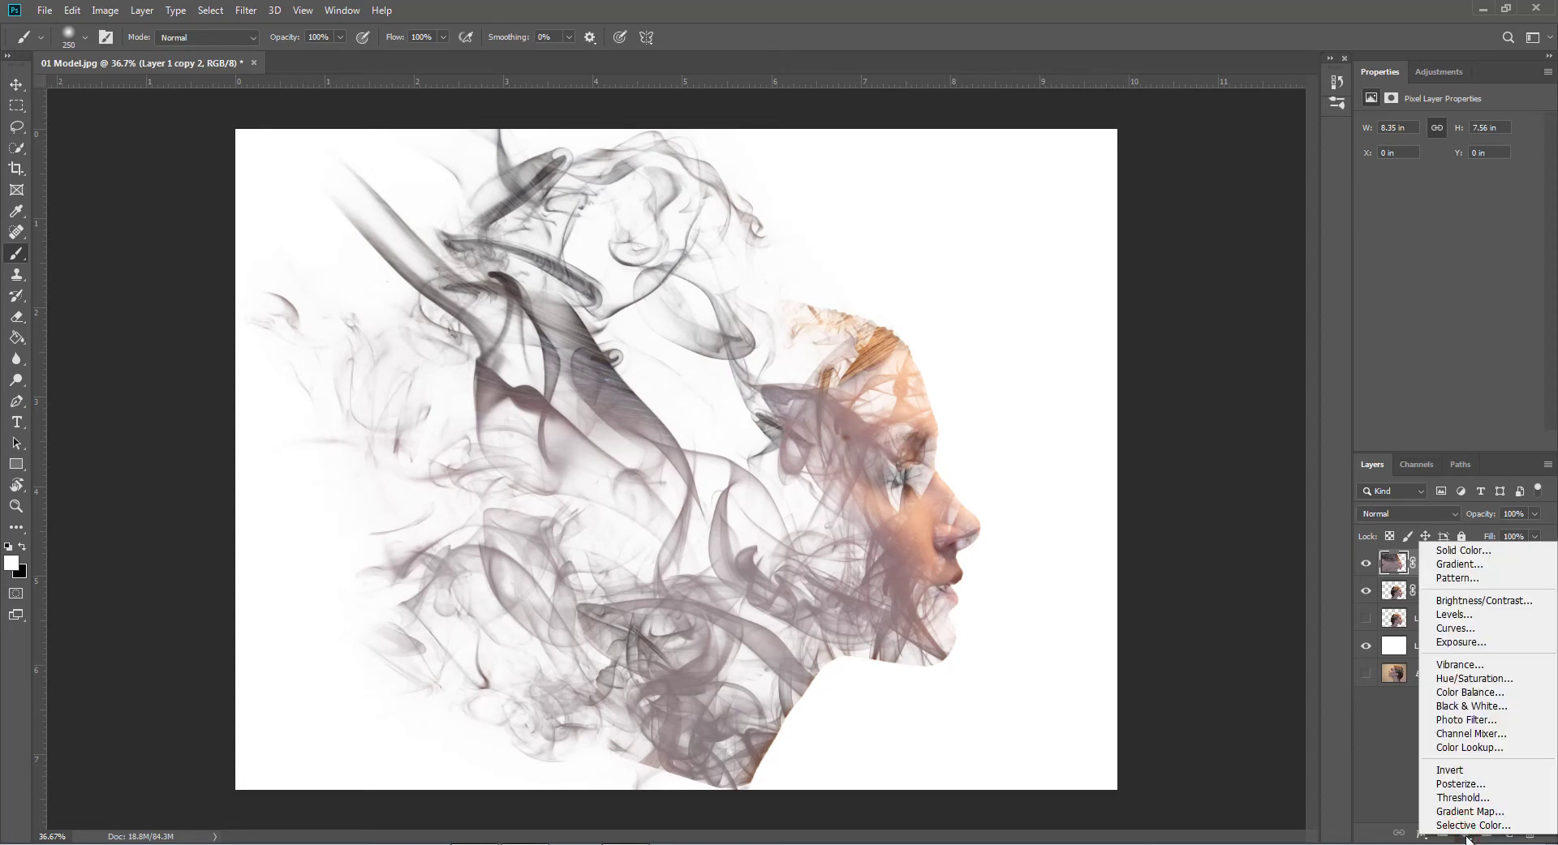
pyautogui.click(1471, 707)
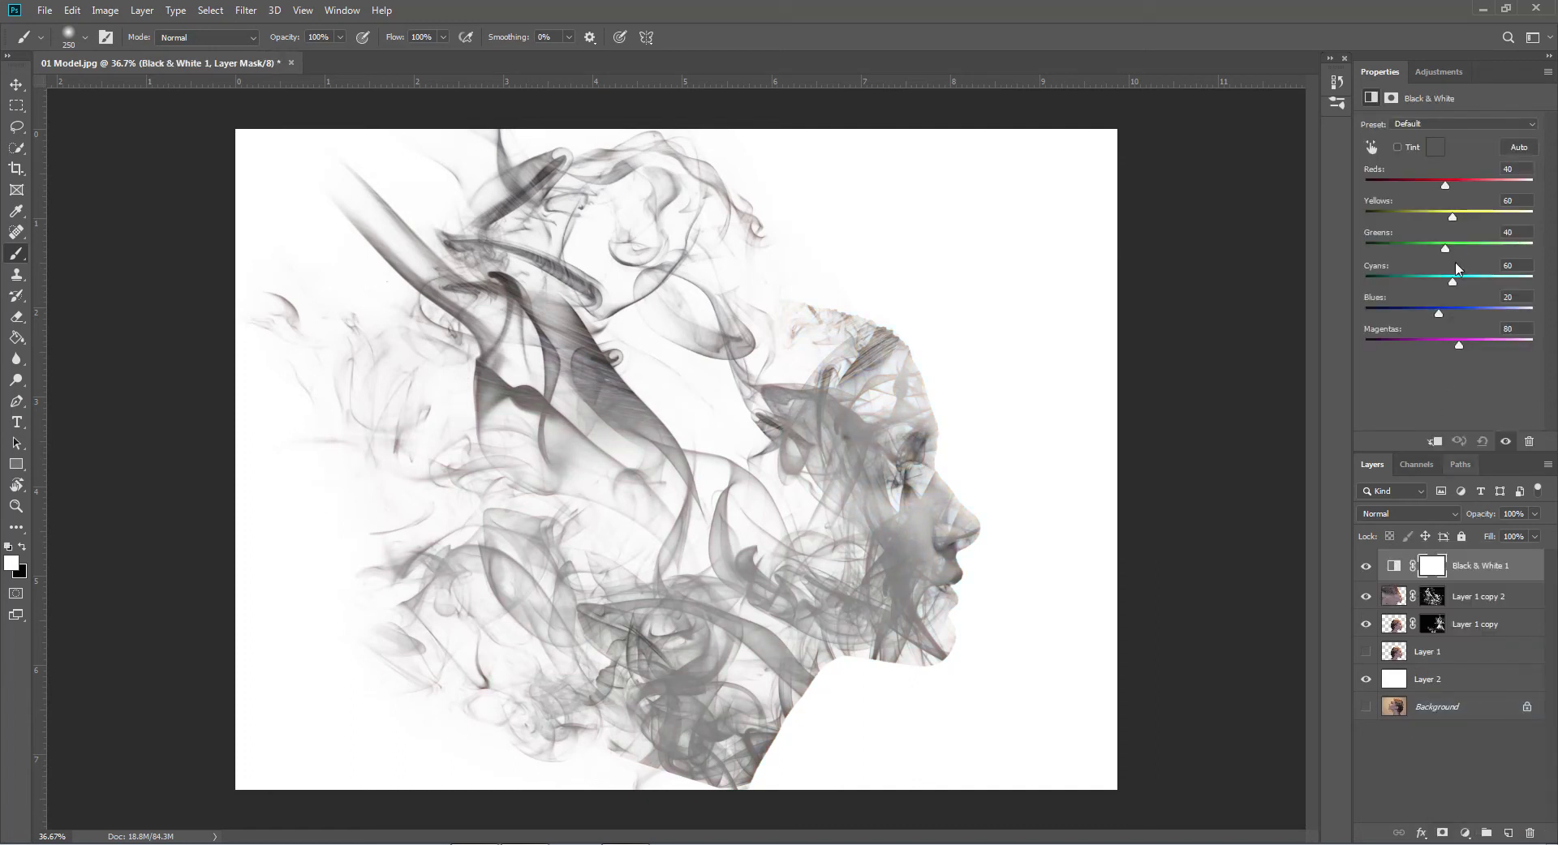
pyautogui.moveTo(1444, 182); pyautogui.dragTo(1434, 183)
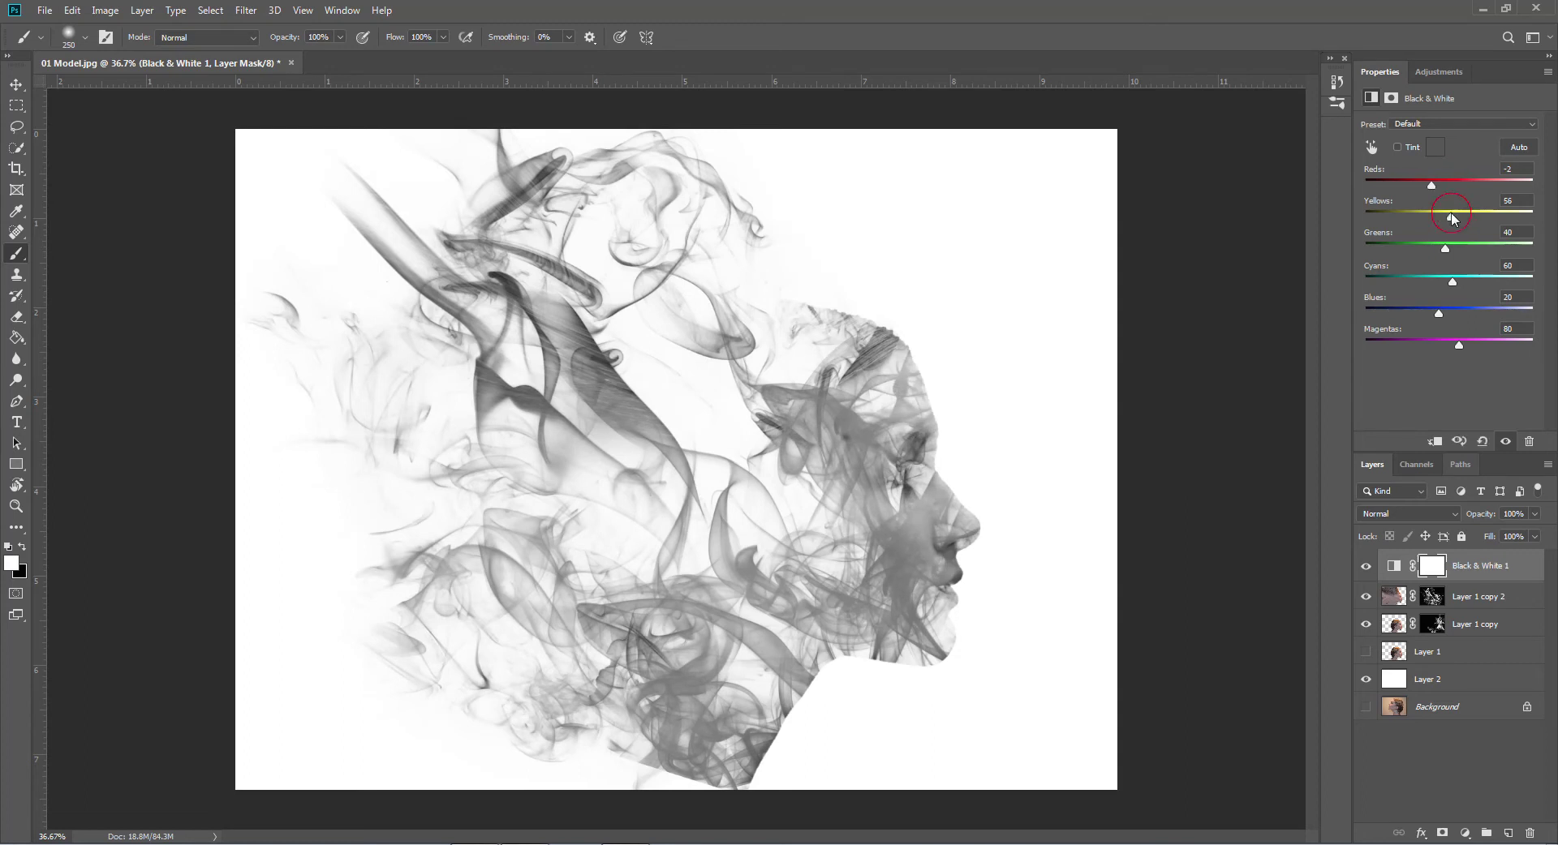
pyautogui.moveTo(1452, 216); pyautogui.dragTo(1444, 217)
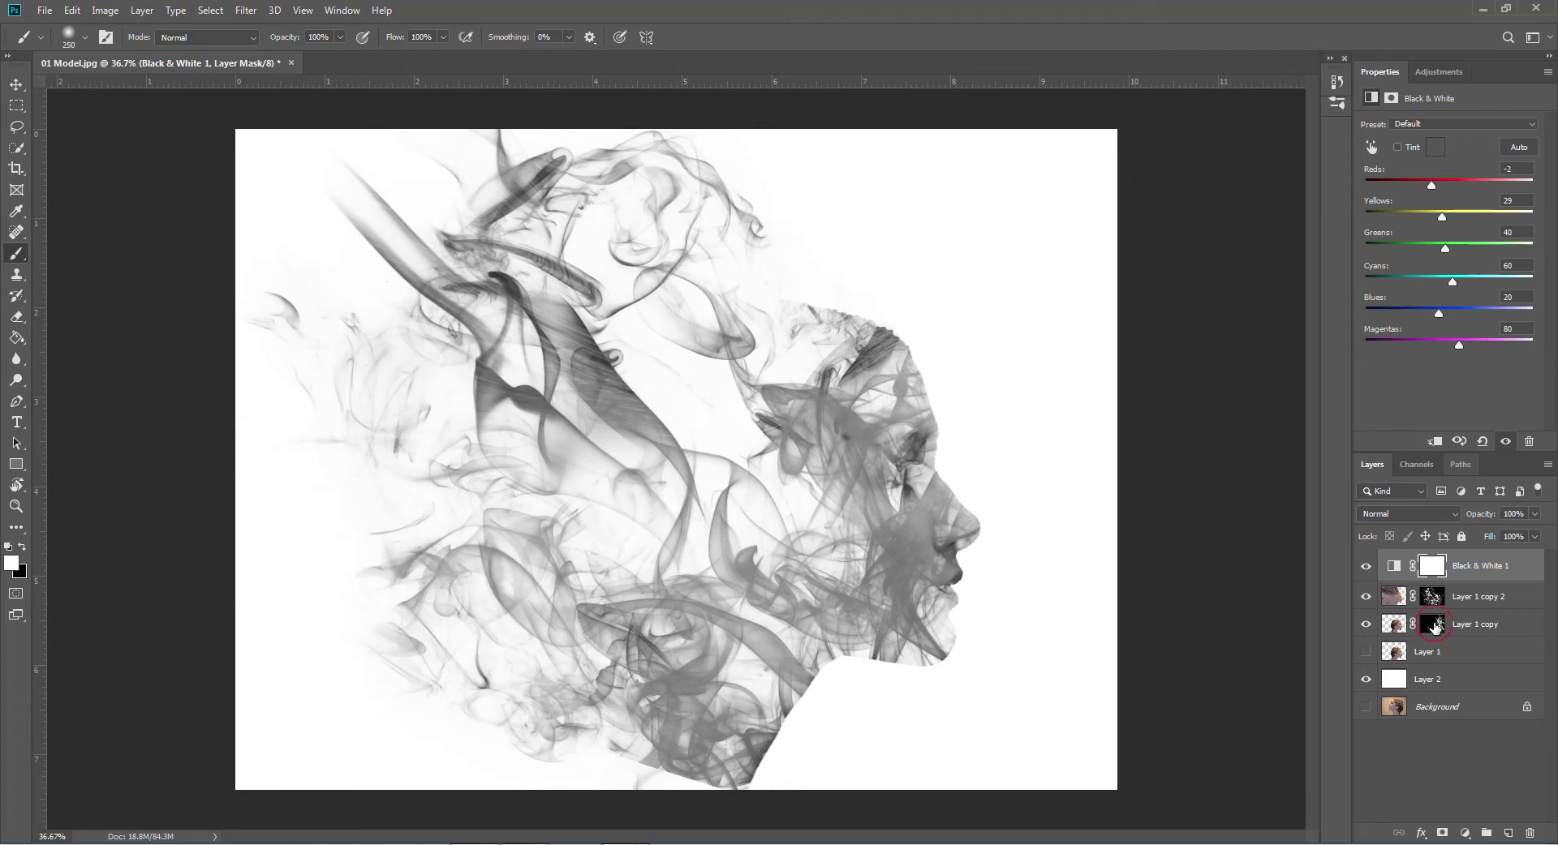
# Paint on the Layer 1 copy mask to bring back the hairline, eye and lashes
pyautogui.click(1433, 625)
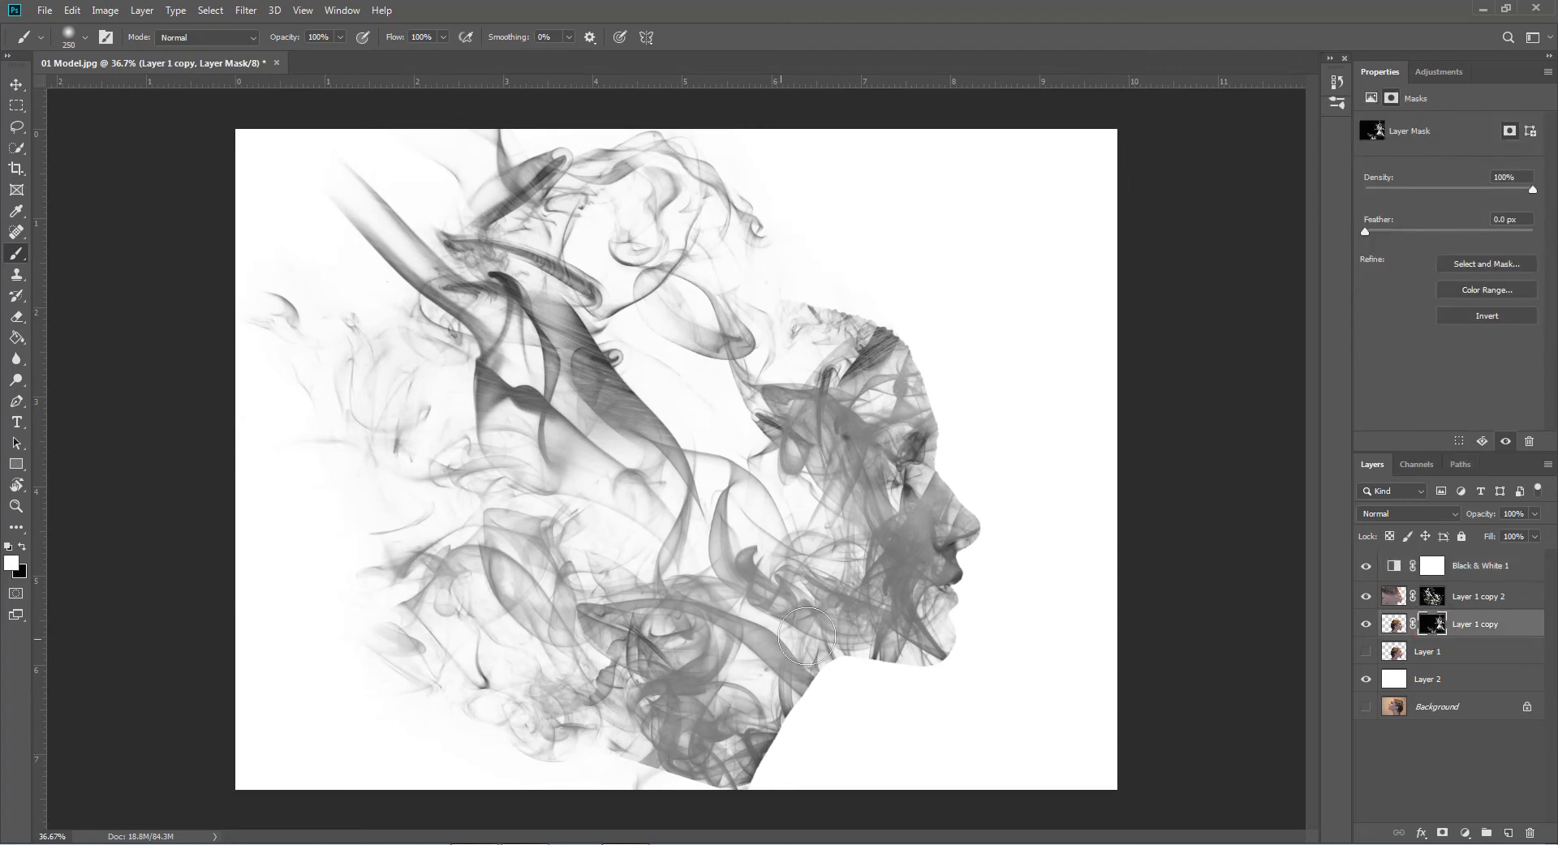
pyautogui.moveTo(927, 347)
pyautogui.mouseDown()
pyautogui.moveTo(980, 525)
pyautogui.moveTo(958, 654)
pyautogui.moveTo(925, 680)
pyautogui.moveTo(848, 671)
pyautogui.moveTo(822, 694)
pyautogui.moveTo(844, 686)
pyautogui.mouseUp()
pyautogui.moveTo(944, 472)
pyautogui.mouseDown()
pyautogui.moveTo(912, 453)
pyautogui.moveTo(902, 471)
pyautogui.moveTo(958, 463)
pyautogui.mouseUp()
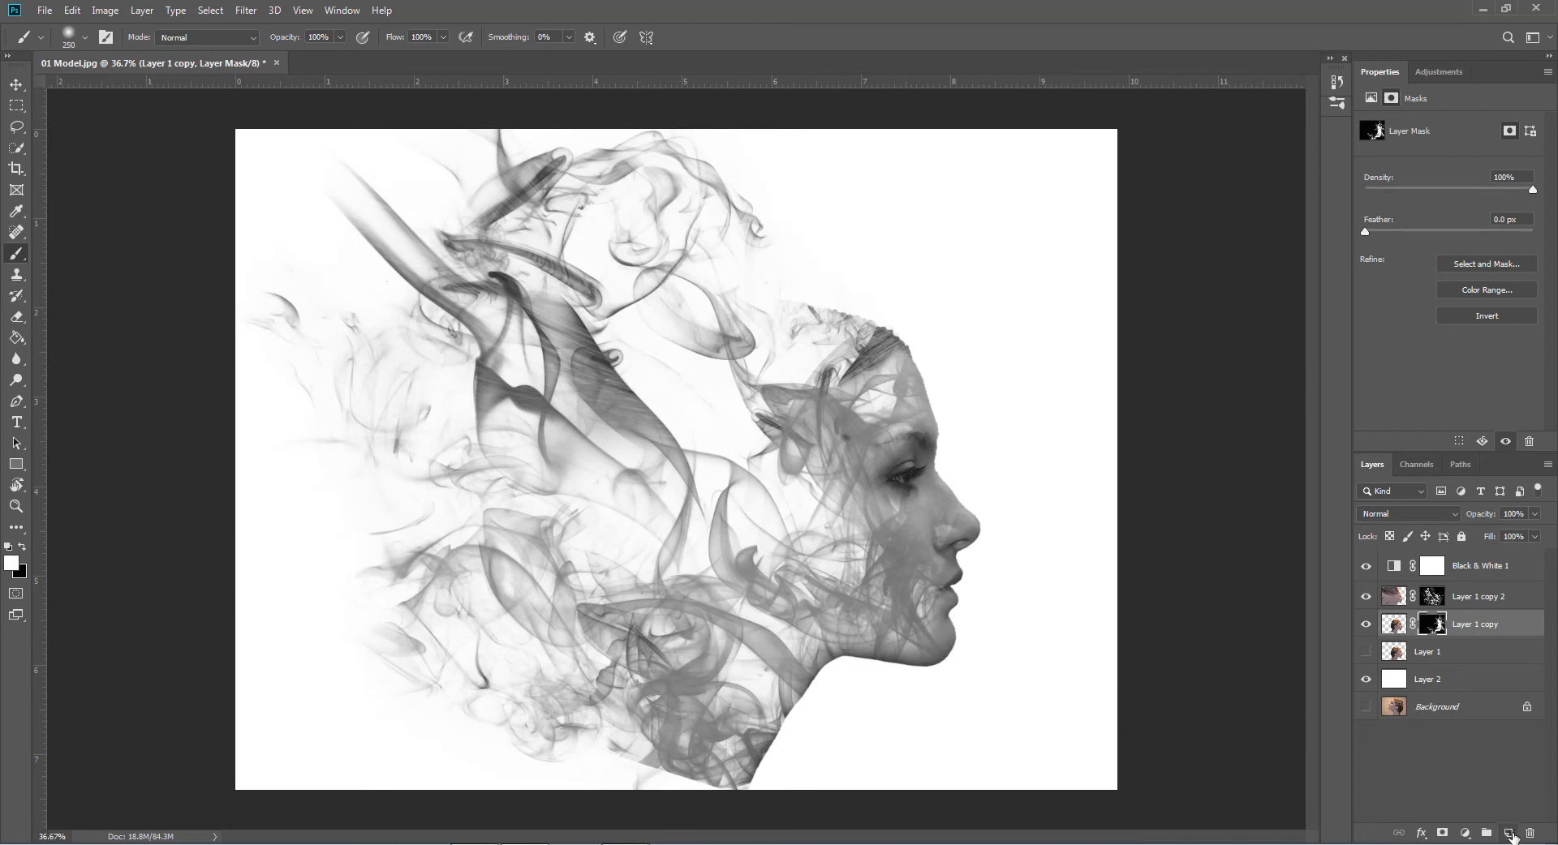
pyautogui.click(1473, 565)
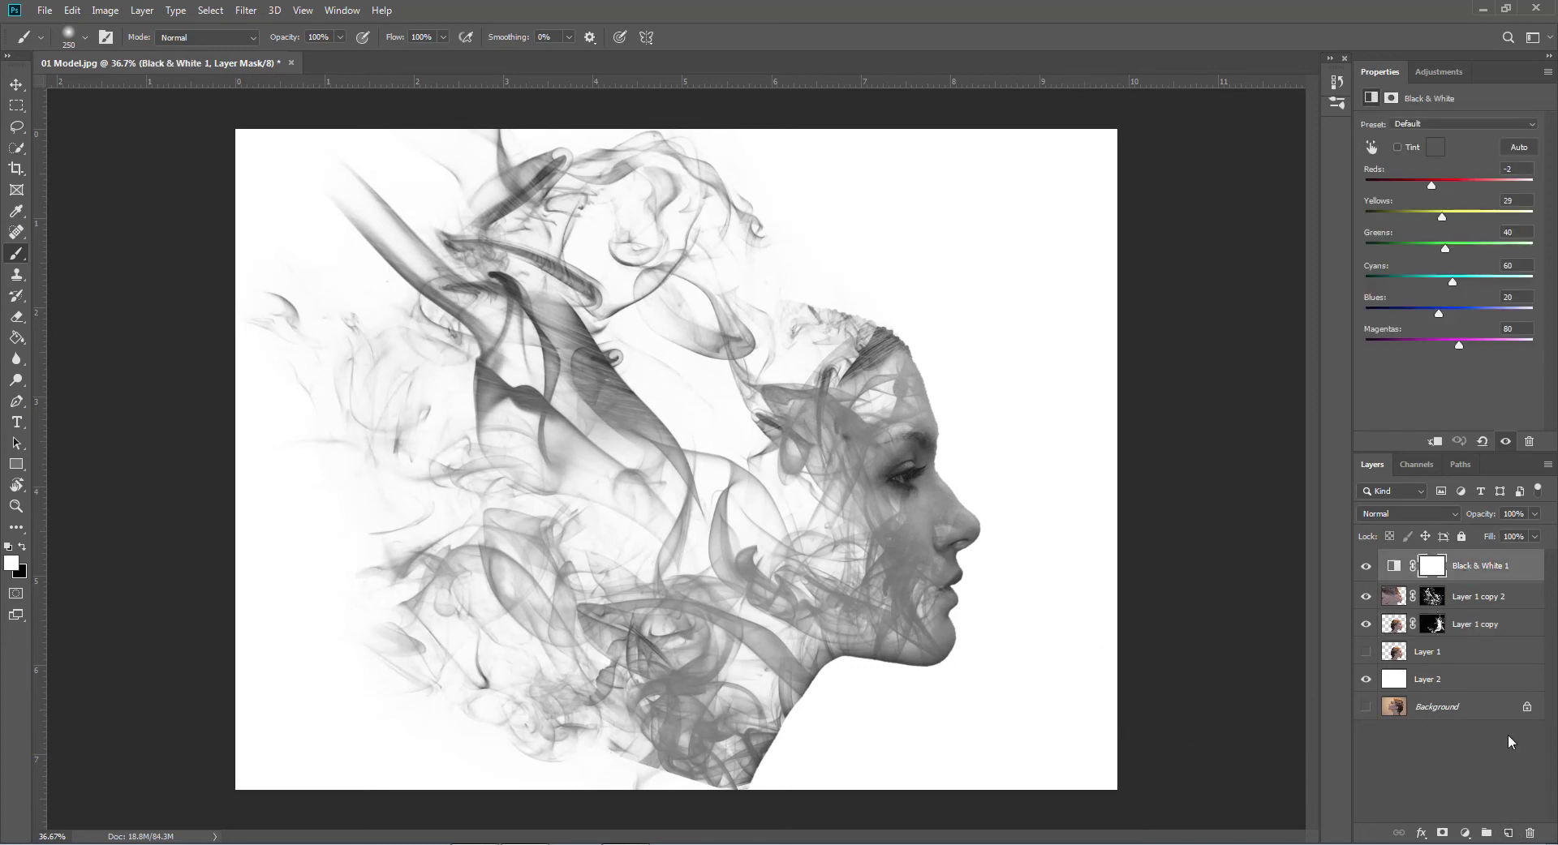
# Add a new empty layer and set the foreground colour to light peach #eed2aa
pyautogui.click(1508, 834)
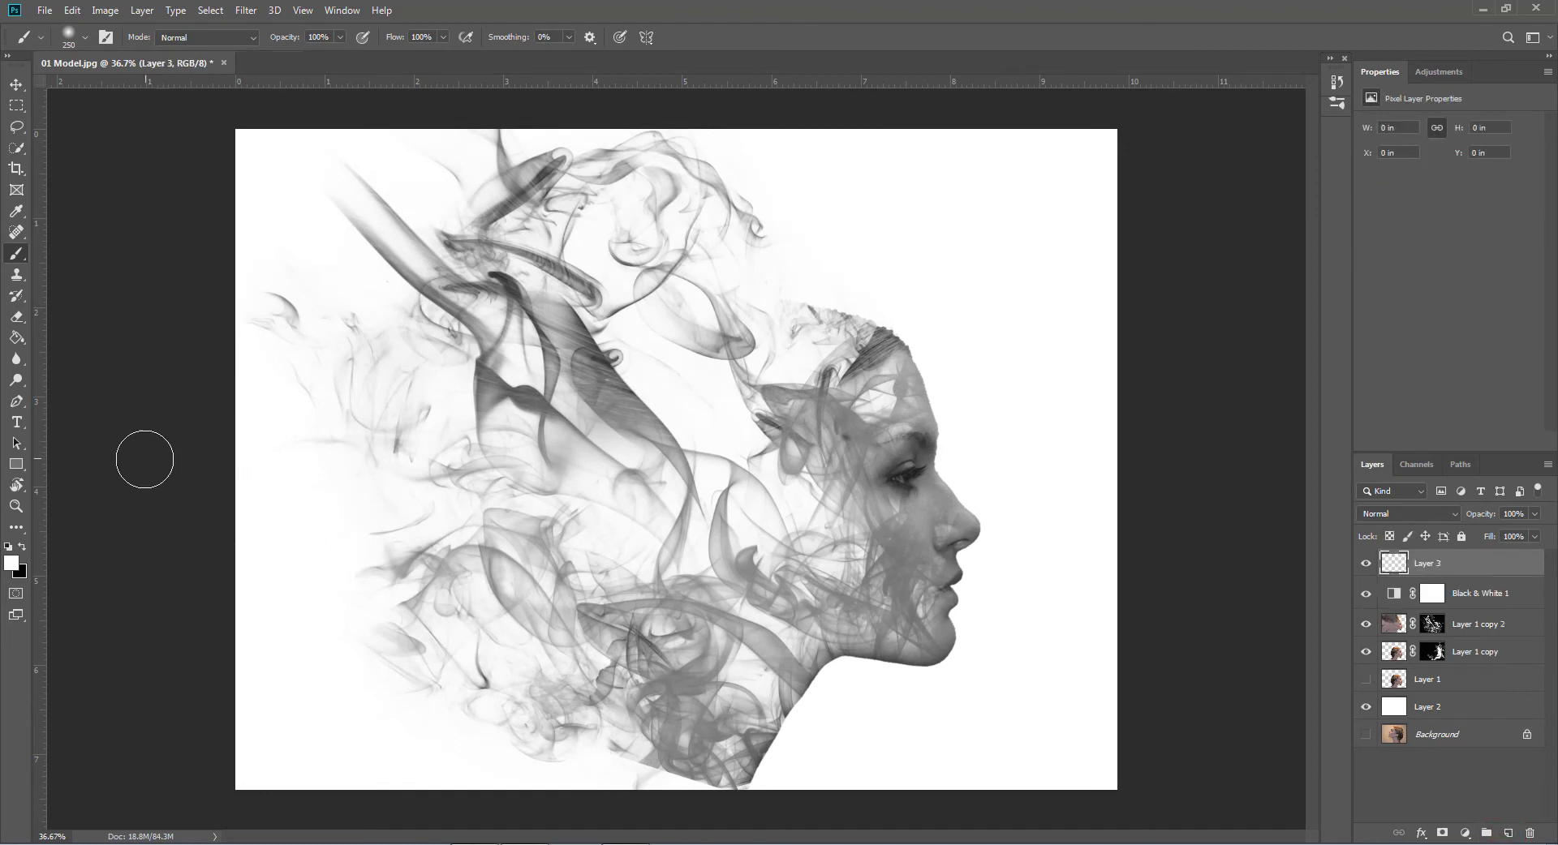
pyautogui.click(12, 562)
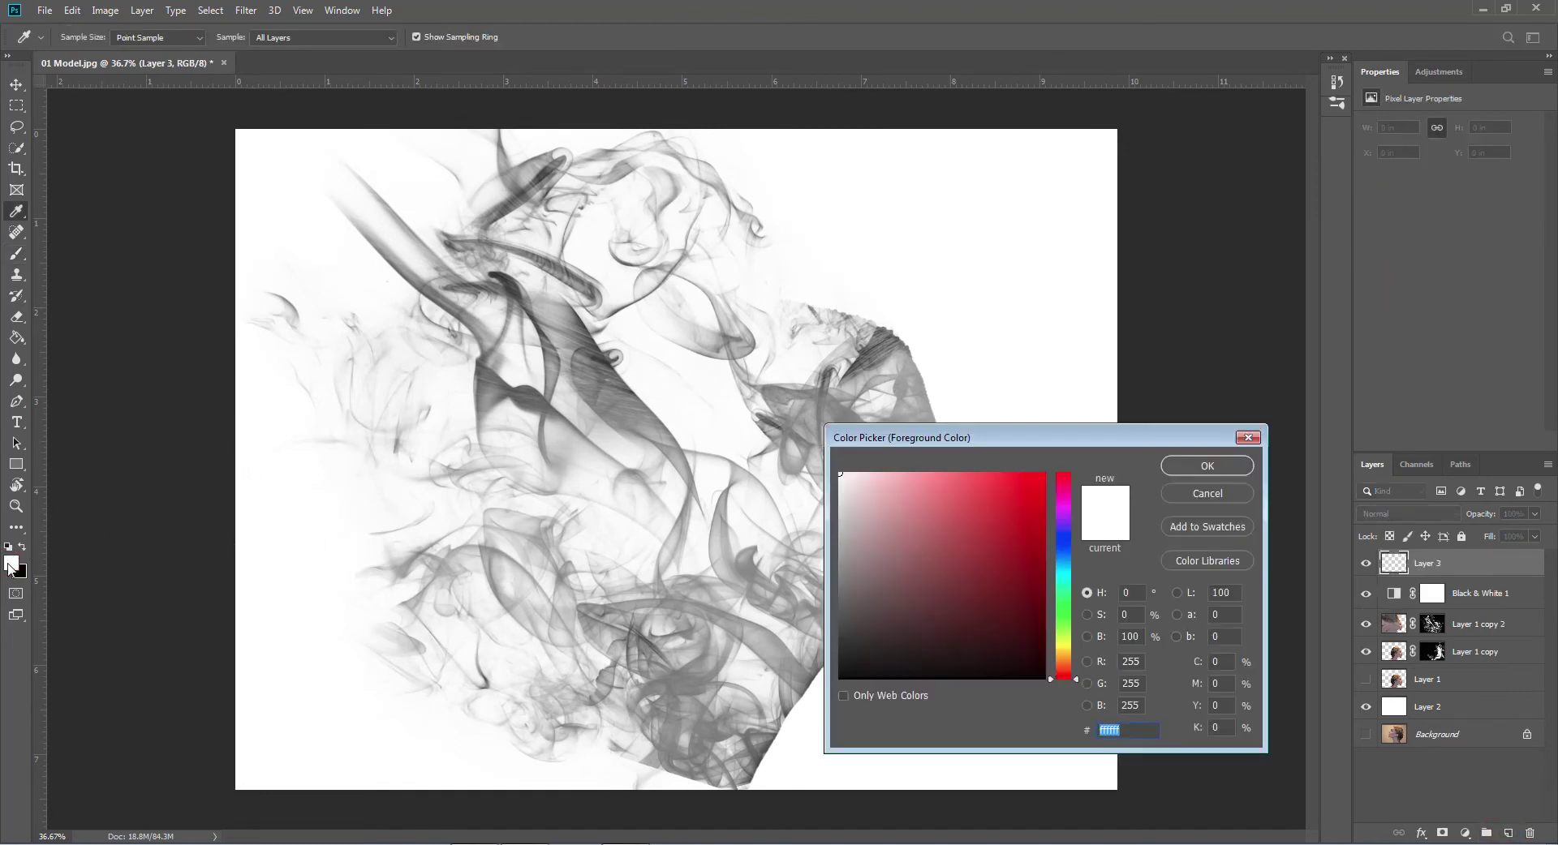
pyautogui.click(1065, 659)
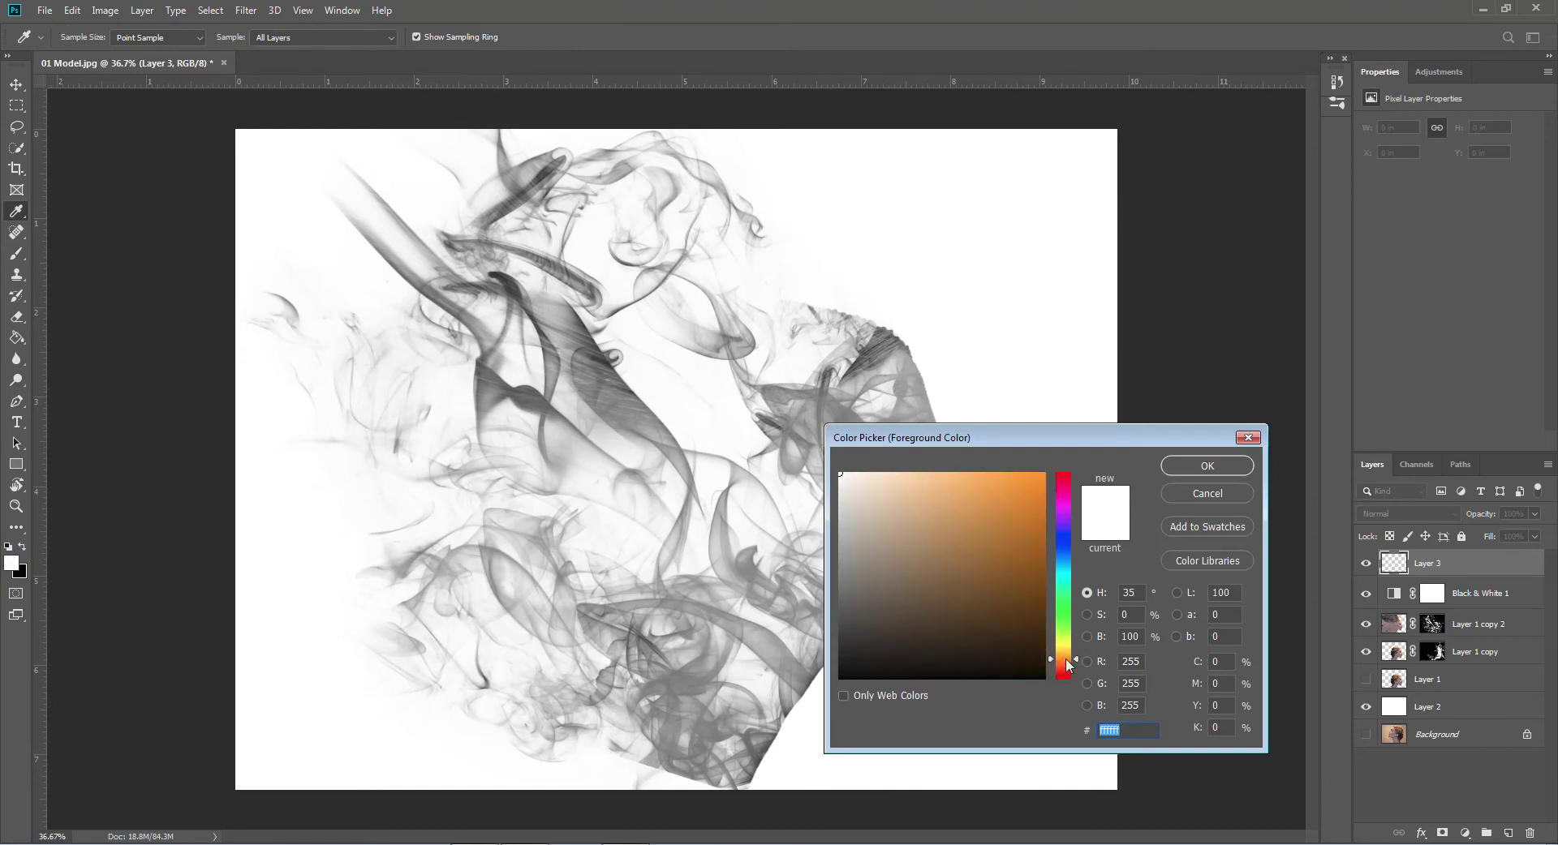
pyautogui.click(895, 486)
pyautogui.click(1206, 467)
pyautogui.press('b')
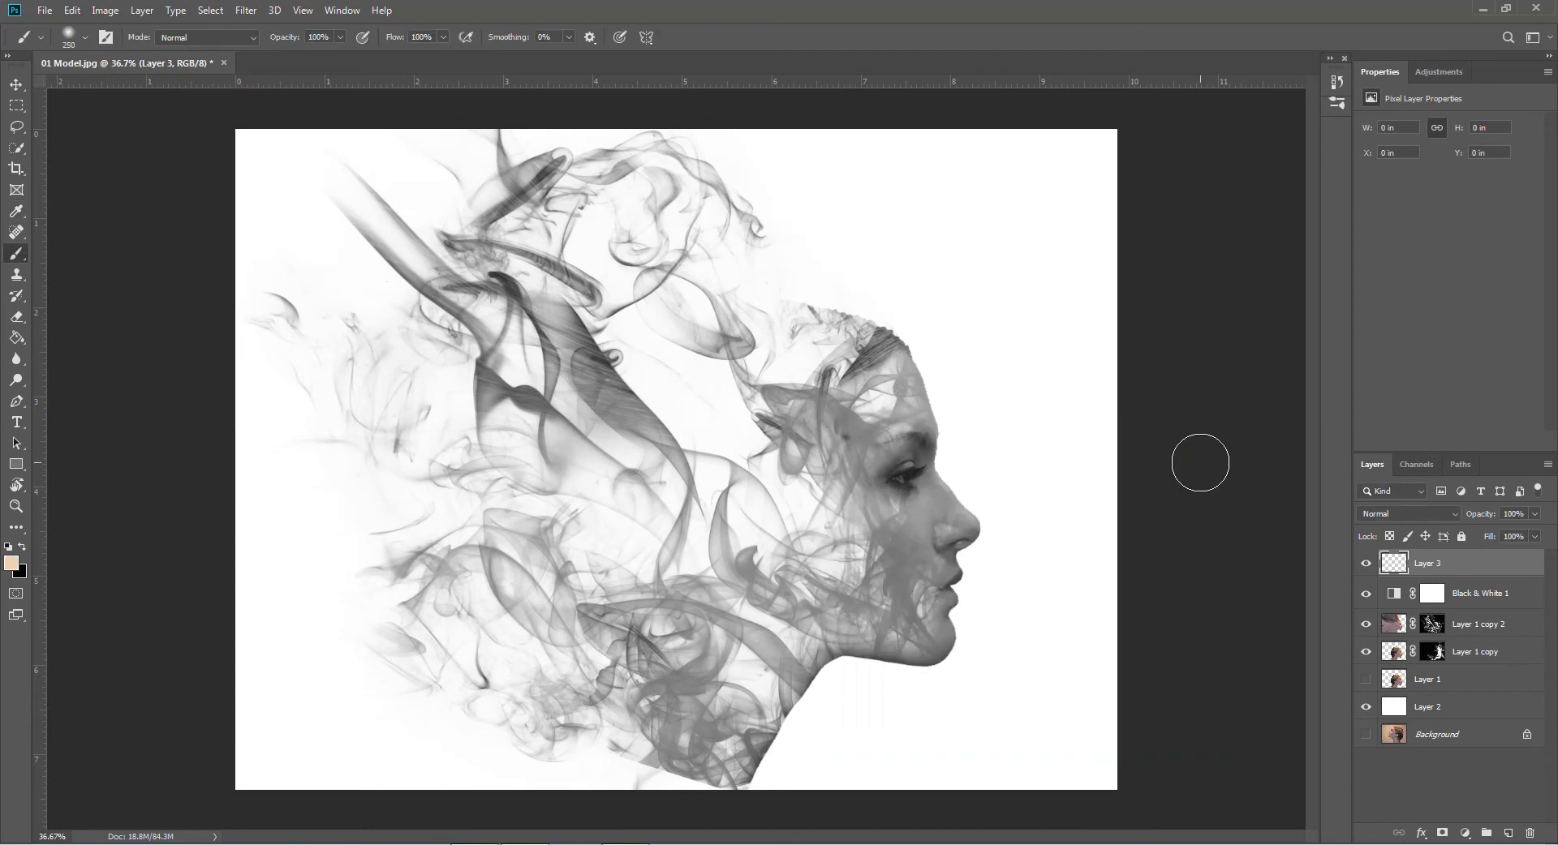
# Set the background colour to dark brown #4a2b06
pyautogui.click(24, 577)
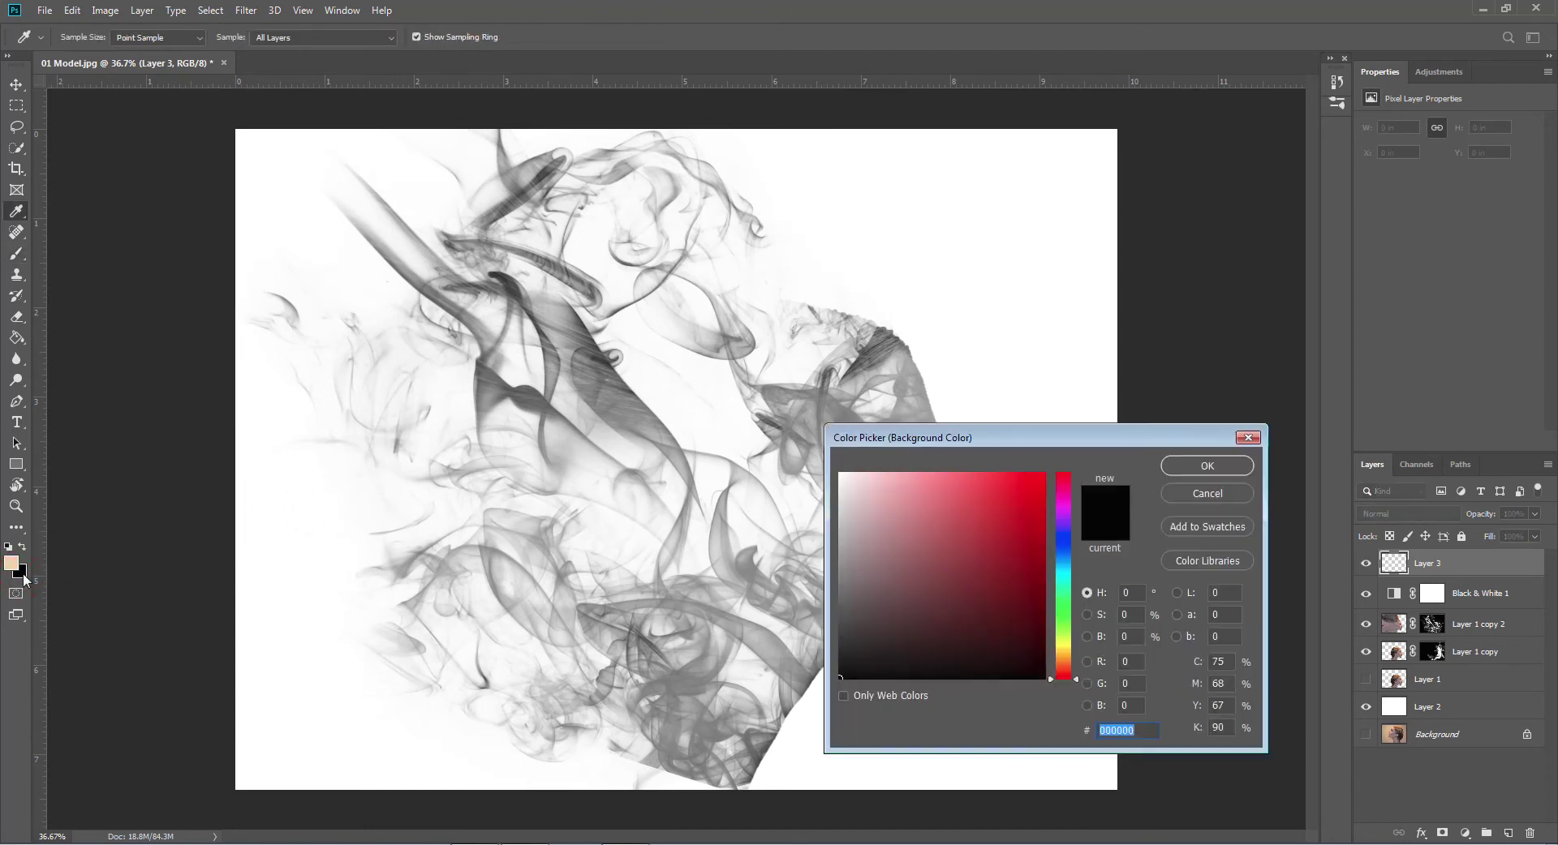
pyautogui.click(1060, 661)
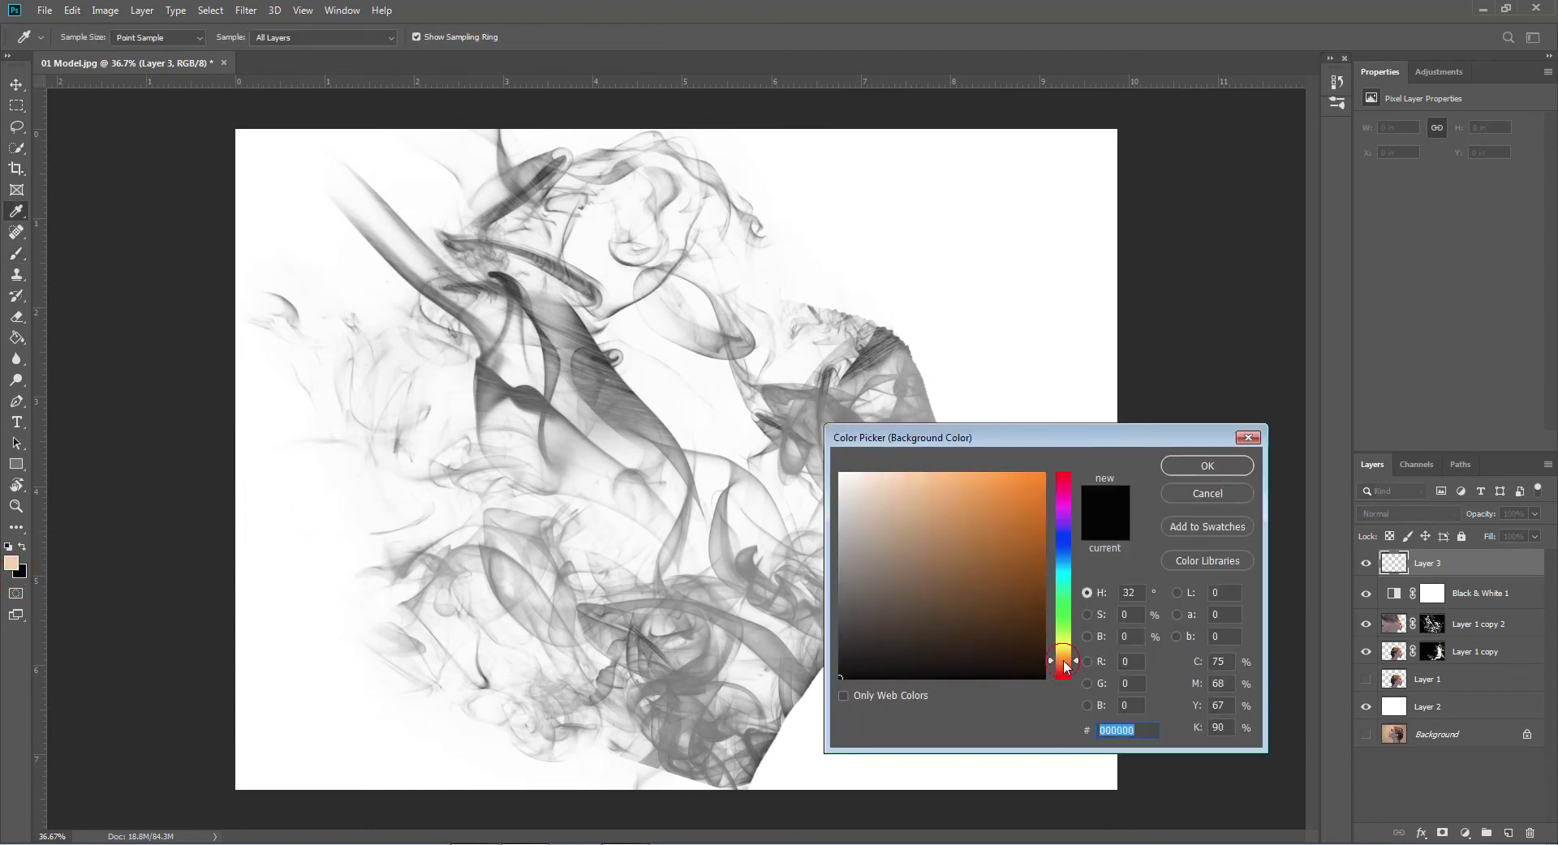
pyautogui.click(1029, 620)
pyautogui.click(1206, 466)
pyautogui.press('b')
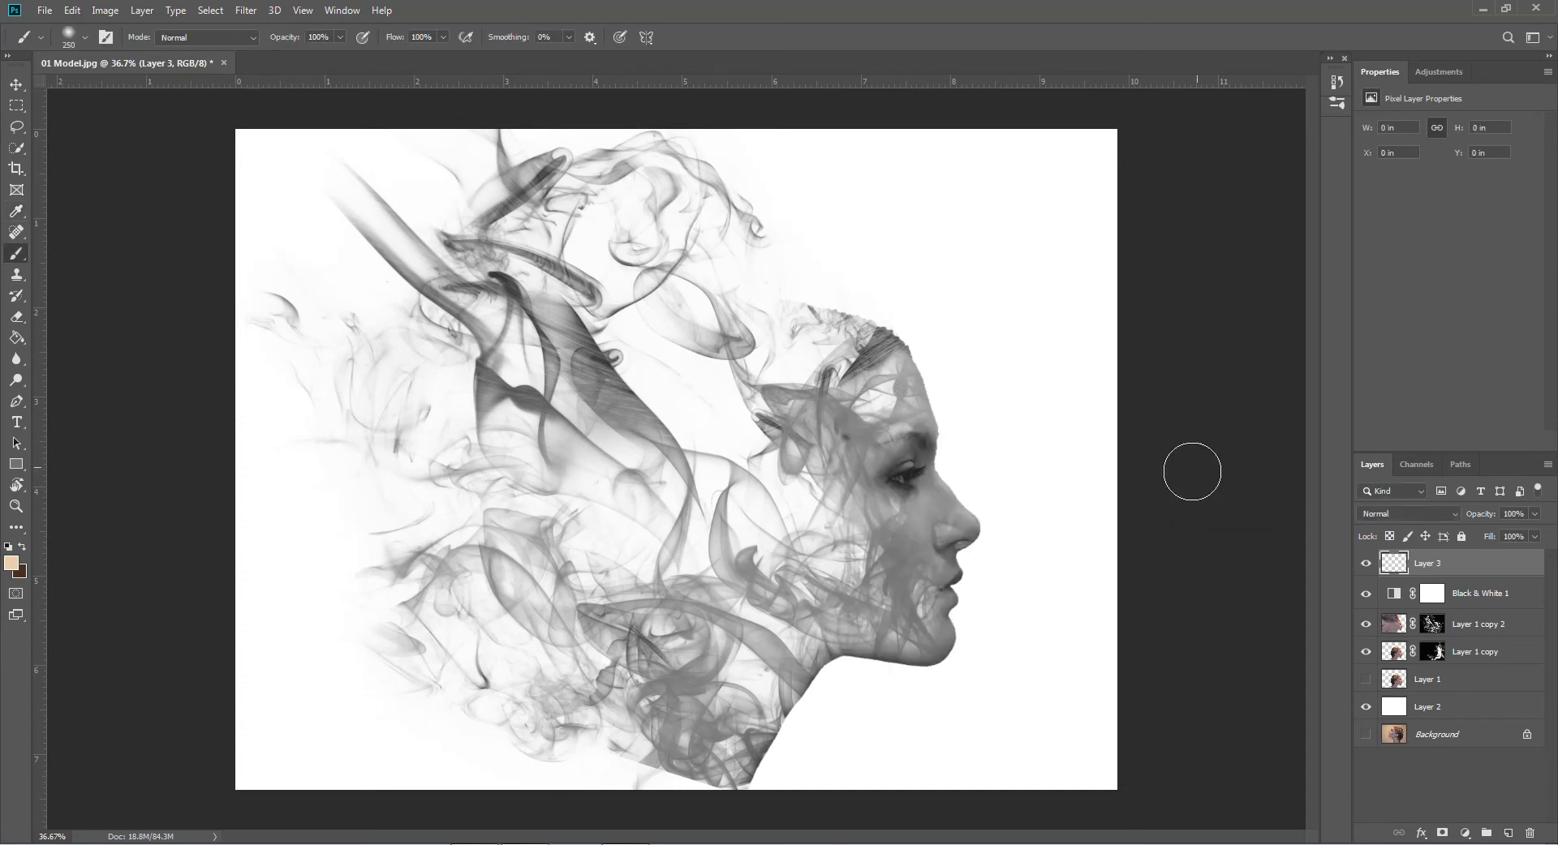
# Fill Layer 3 with a radial peach-to-brown gradient and blend it in Multiply mode
pyautogui.click(17, 340)
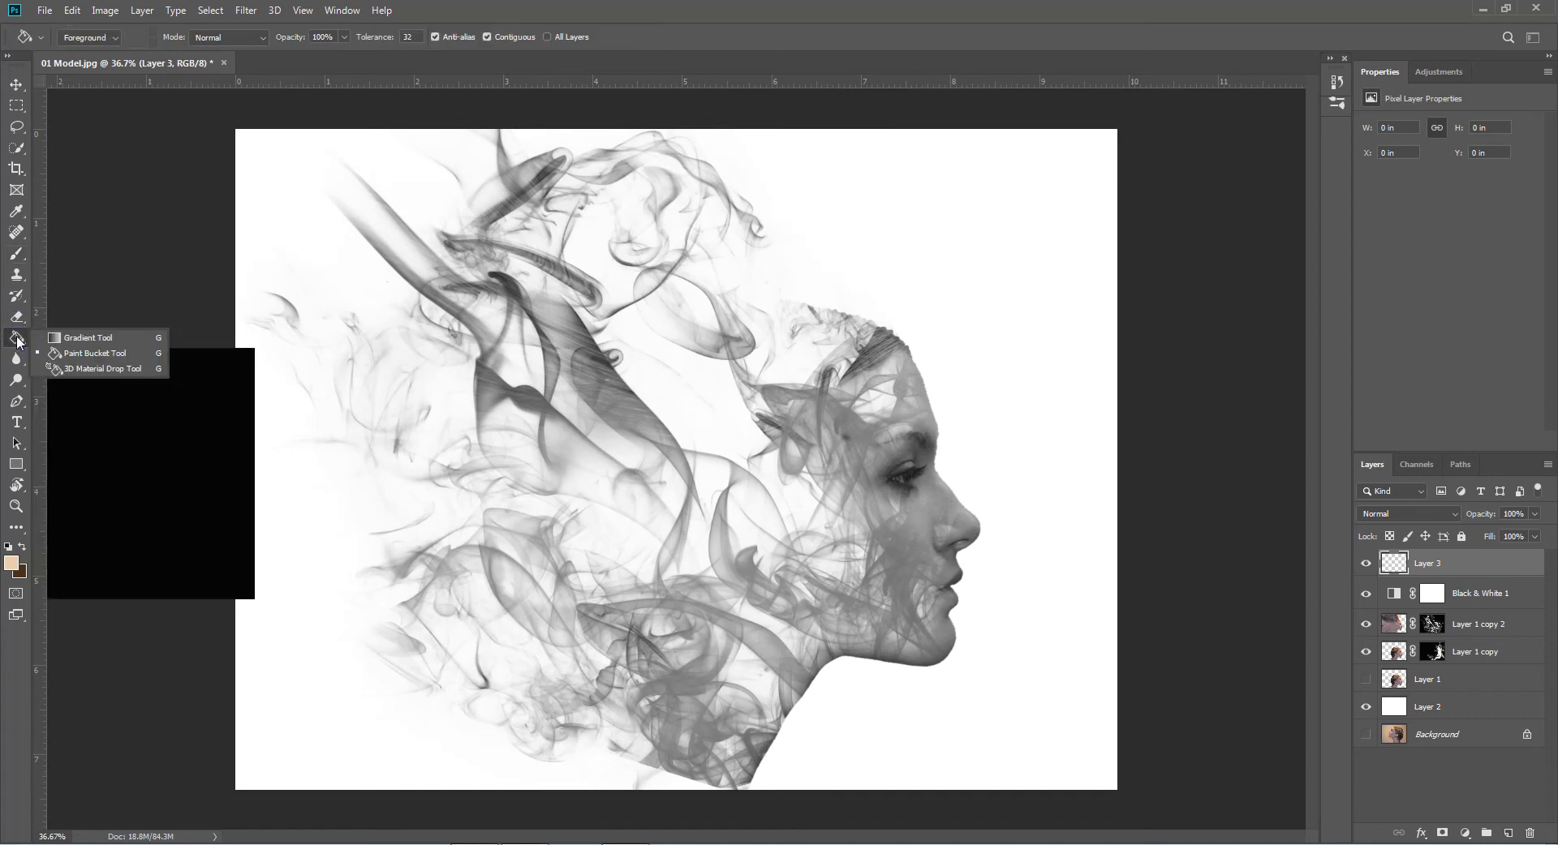
pyautogui.click(96, 339)
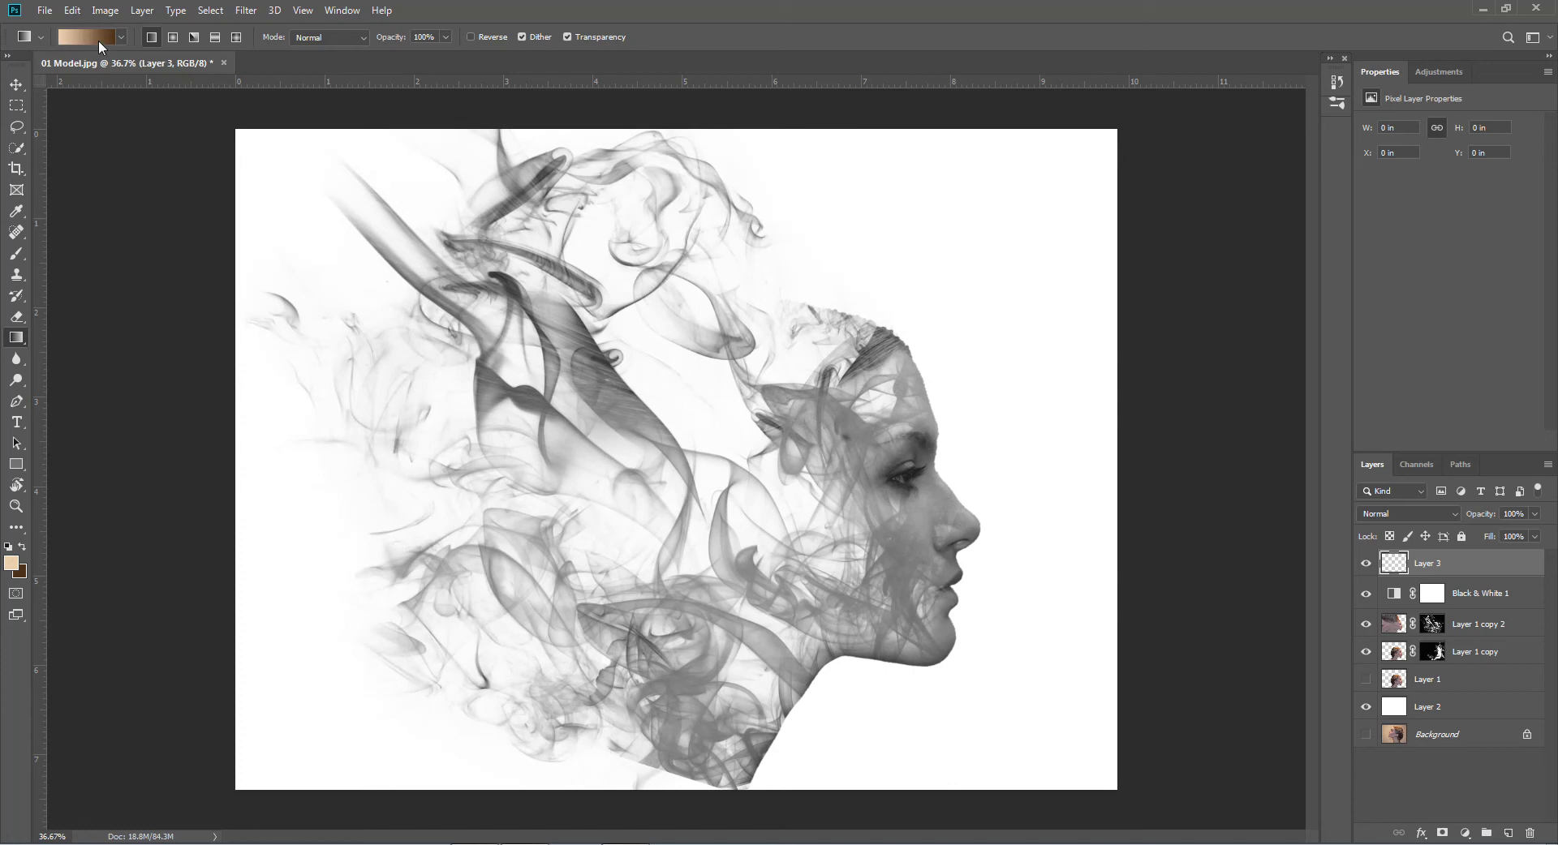
pyautogui.click(173, 36)
pyautogui.moveTo(663, 429); pyautogui.dragTo(230, 796)
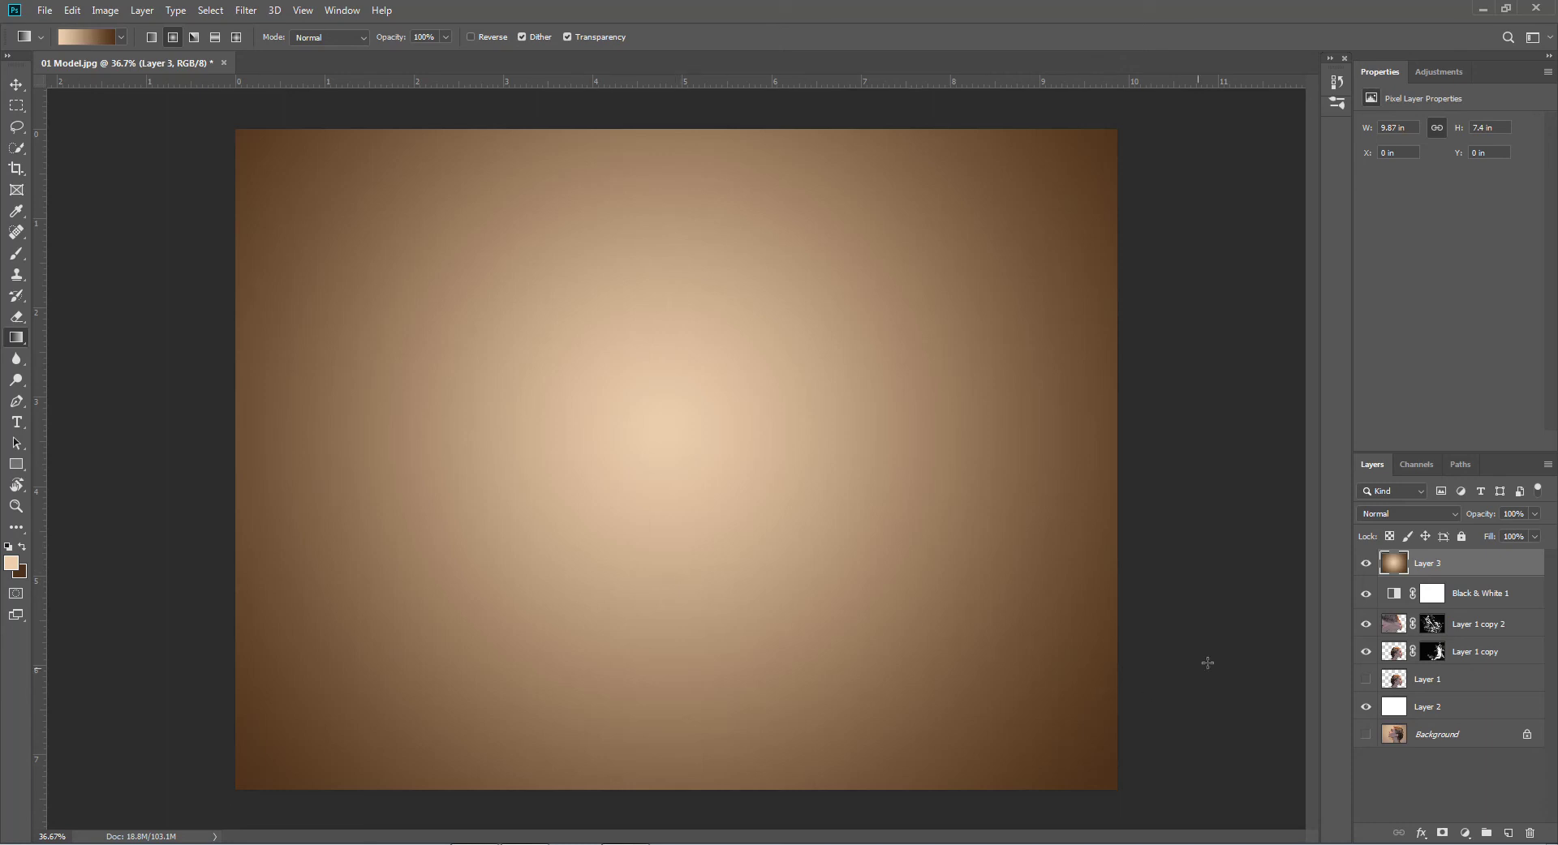
pyautogui.click(1456, 512)
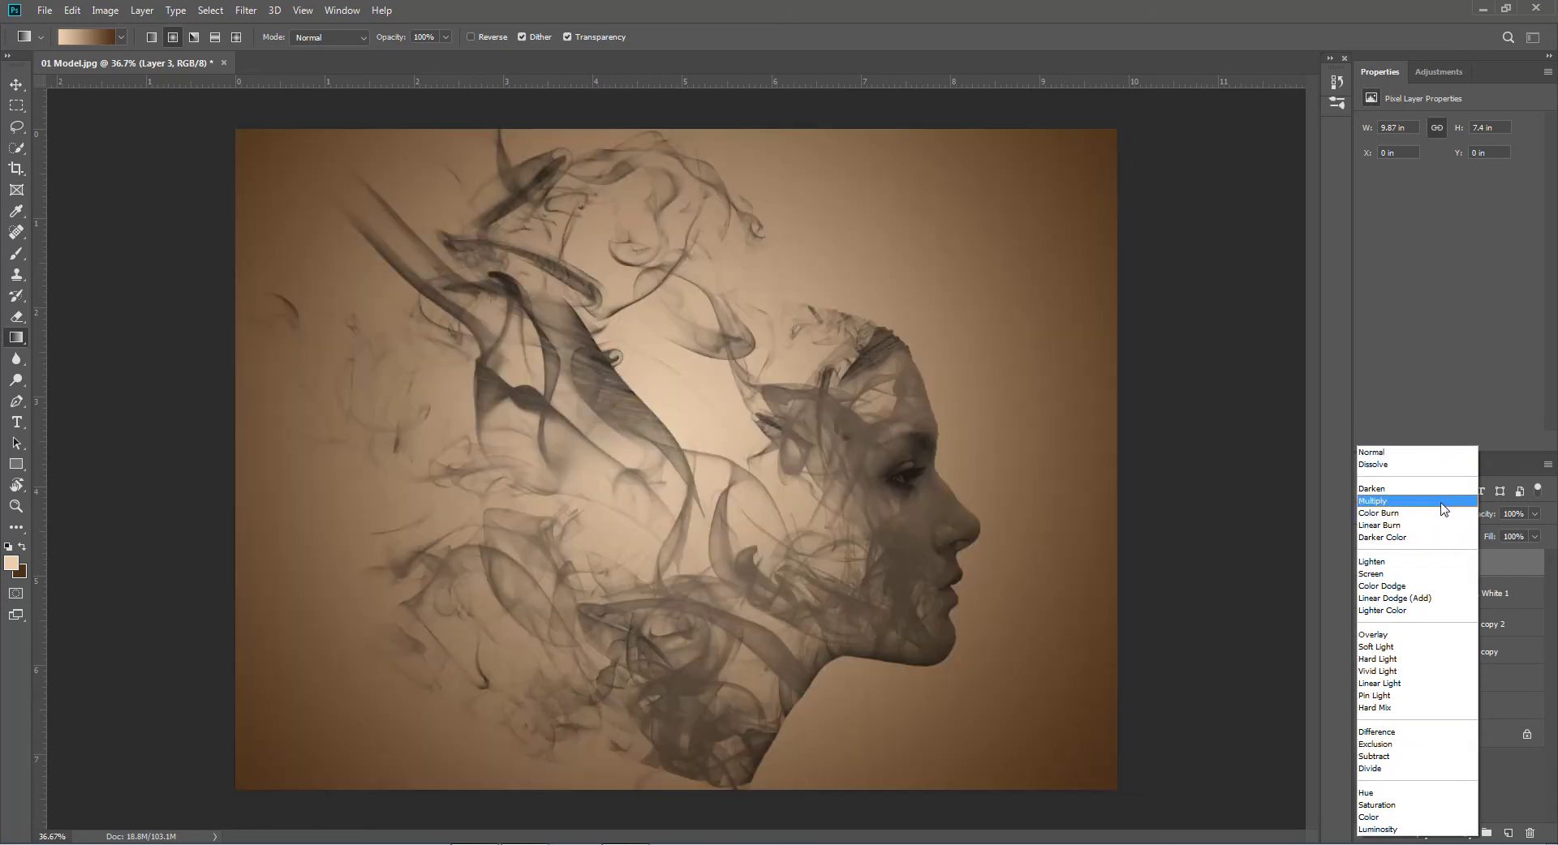
pyautogui.click(1437, 500)
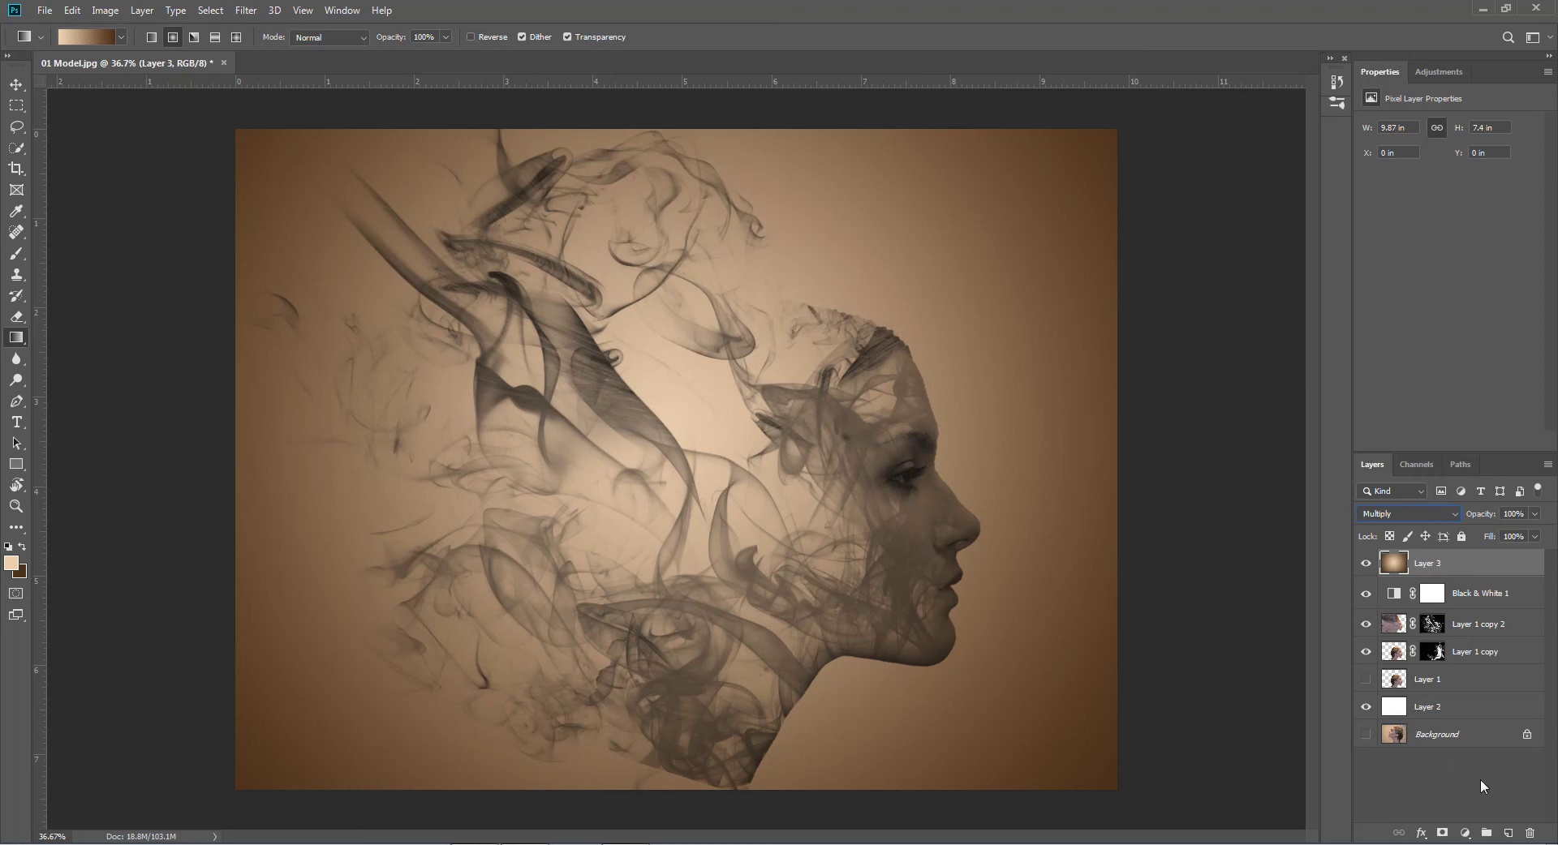
# Add a Hue/Saturation layer clipped to Layer 3 with Saturation -34
pyautogui.click(1465, 834)
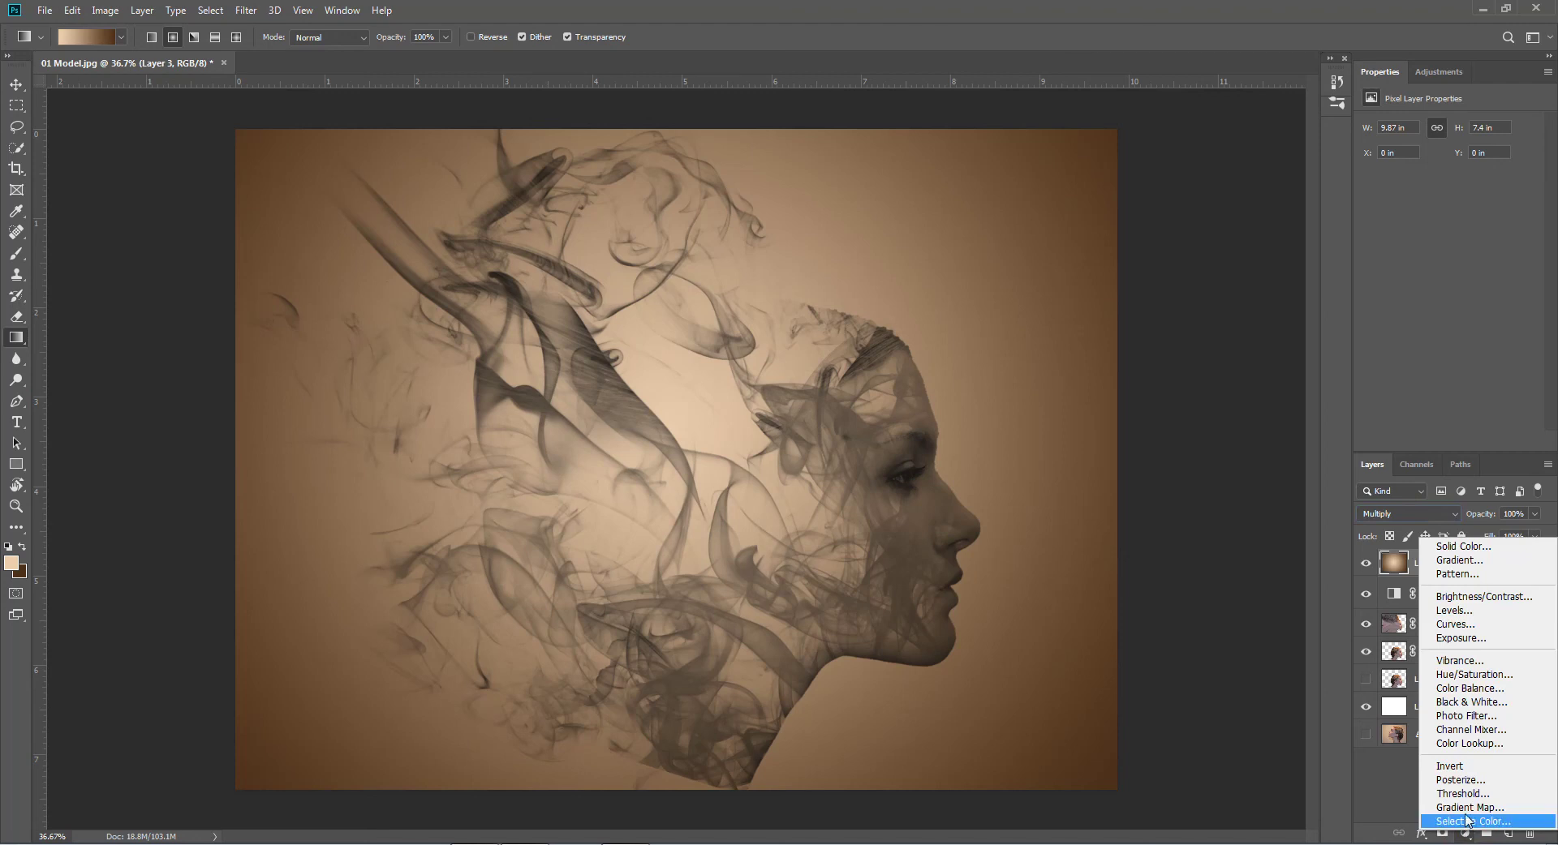
pyautogui.click(1473, 676)
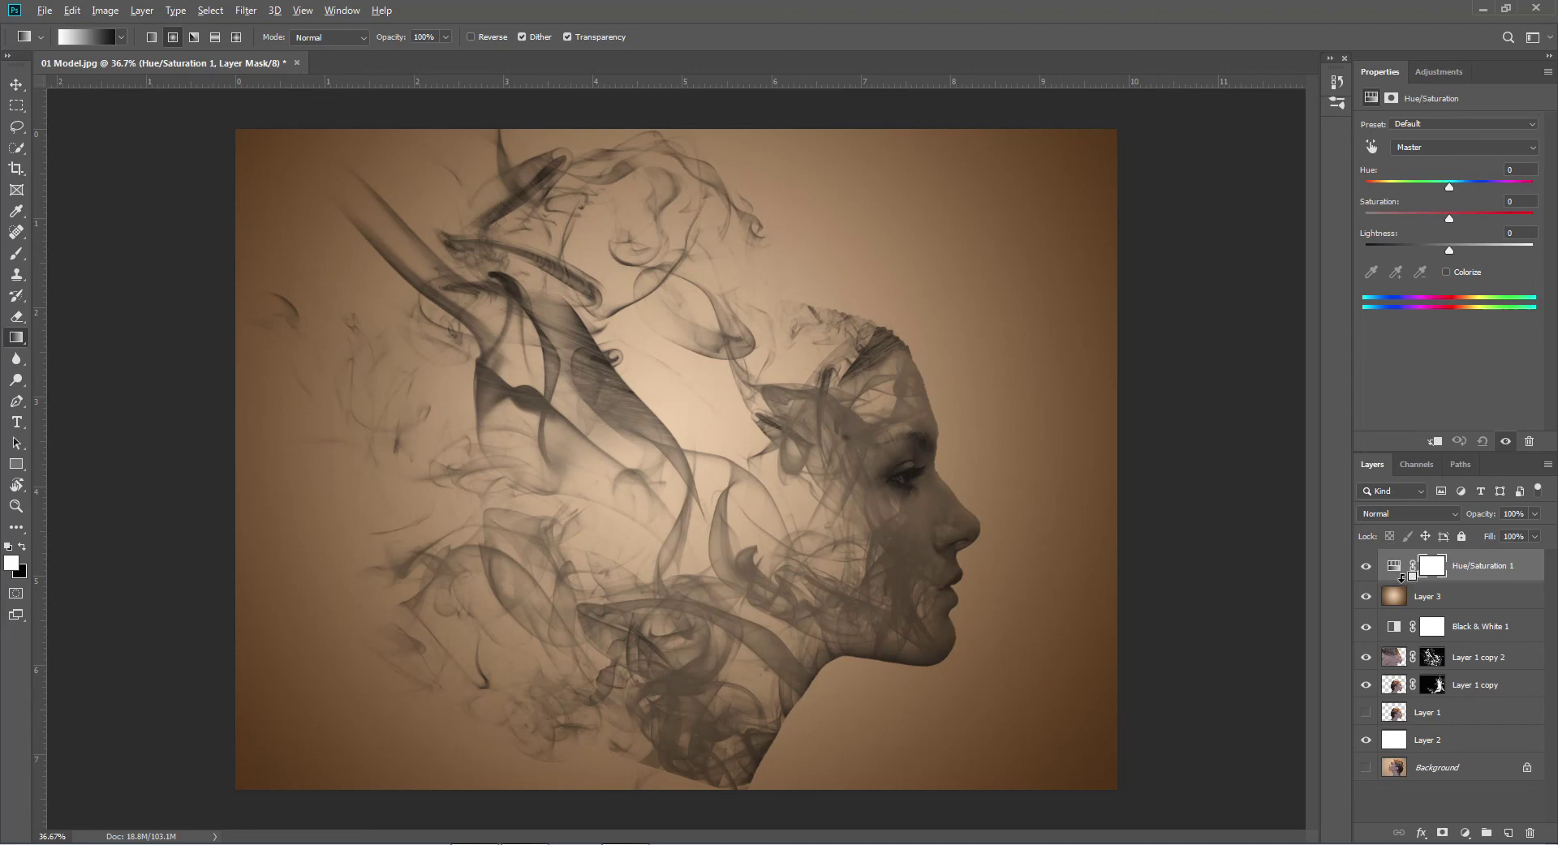
pyautogui.keyDown('alt'); pyautogui.click(1402, 579); pyautogui.keyUp('alt')
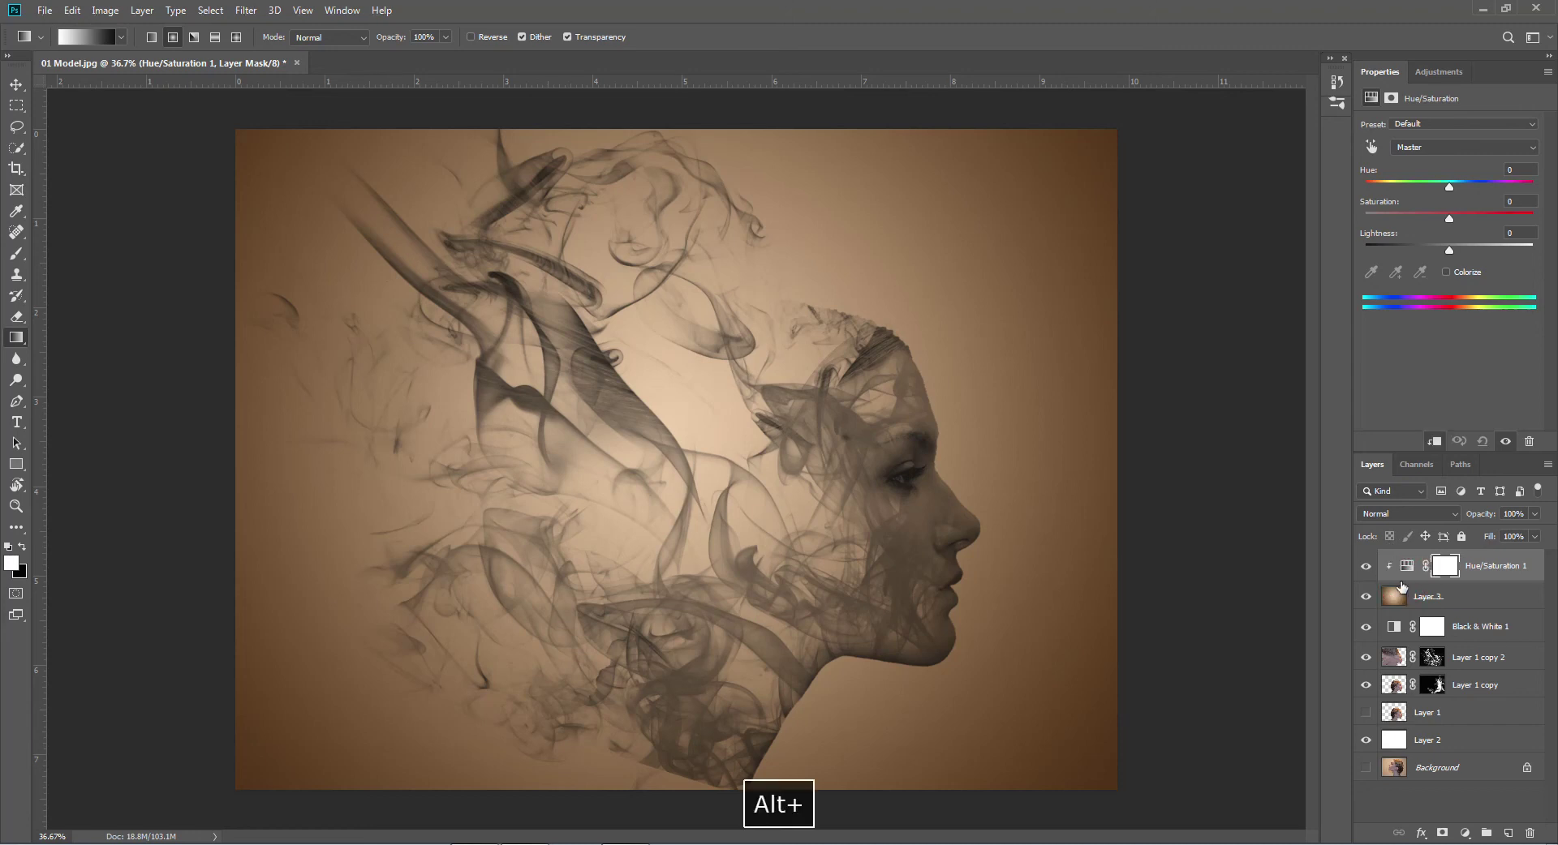
pyautogui.moveTo(1445, 219); pyautogui.dragTo(1420, 220)
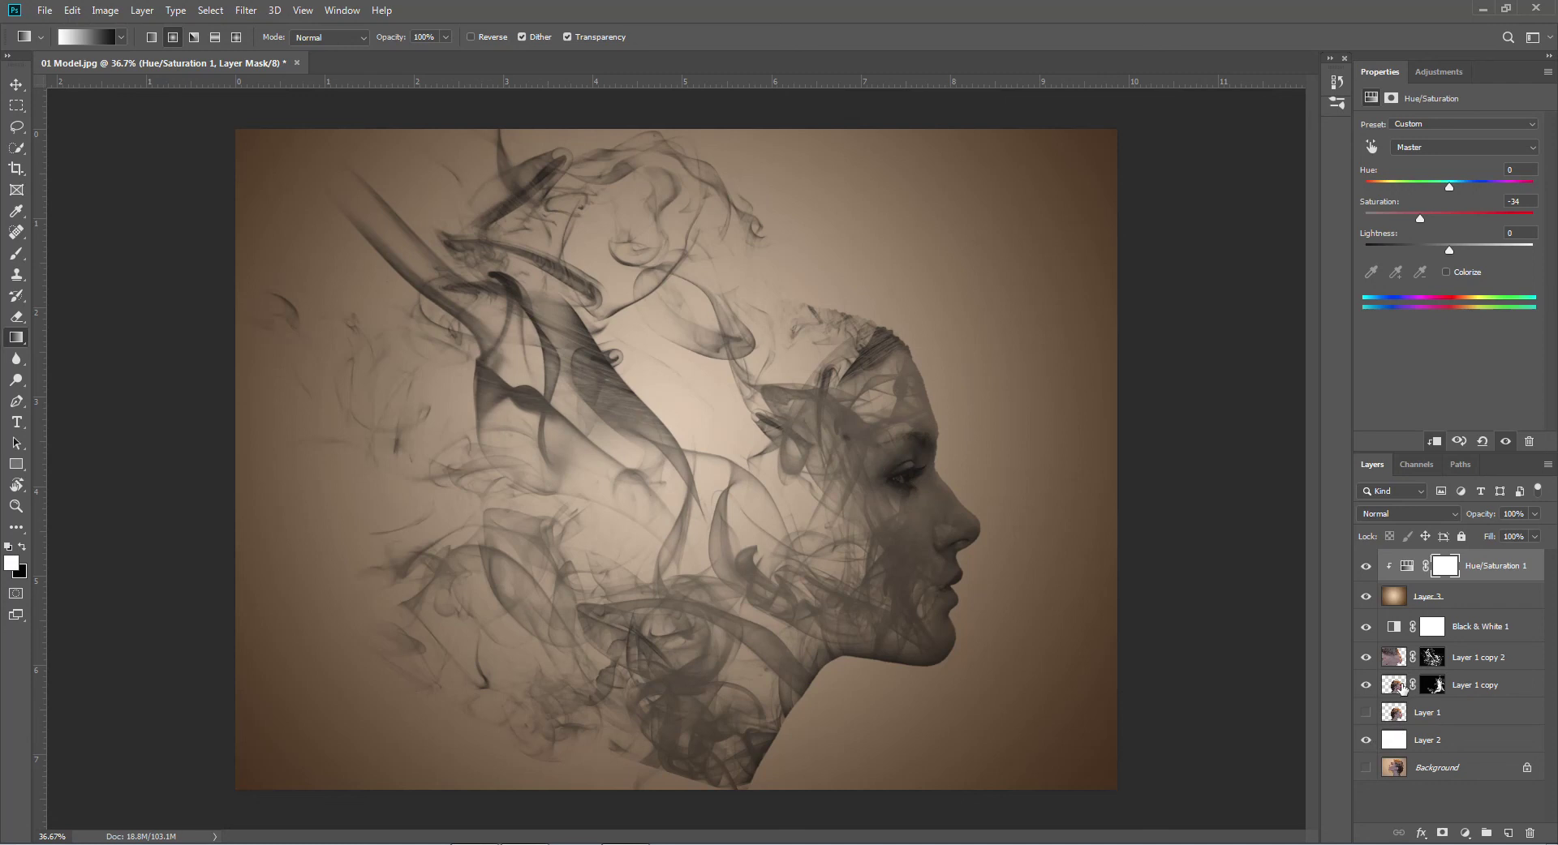
# Change Black & White 1 to Reds -24 and Yellows 10
pyautogui.click(1395, 629)
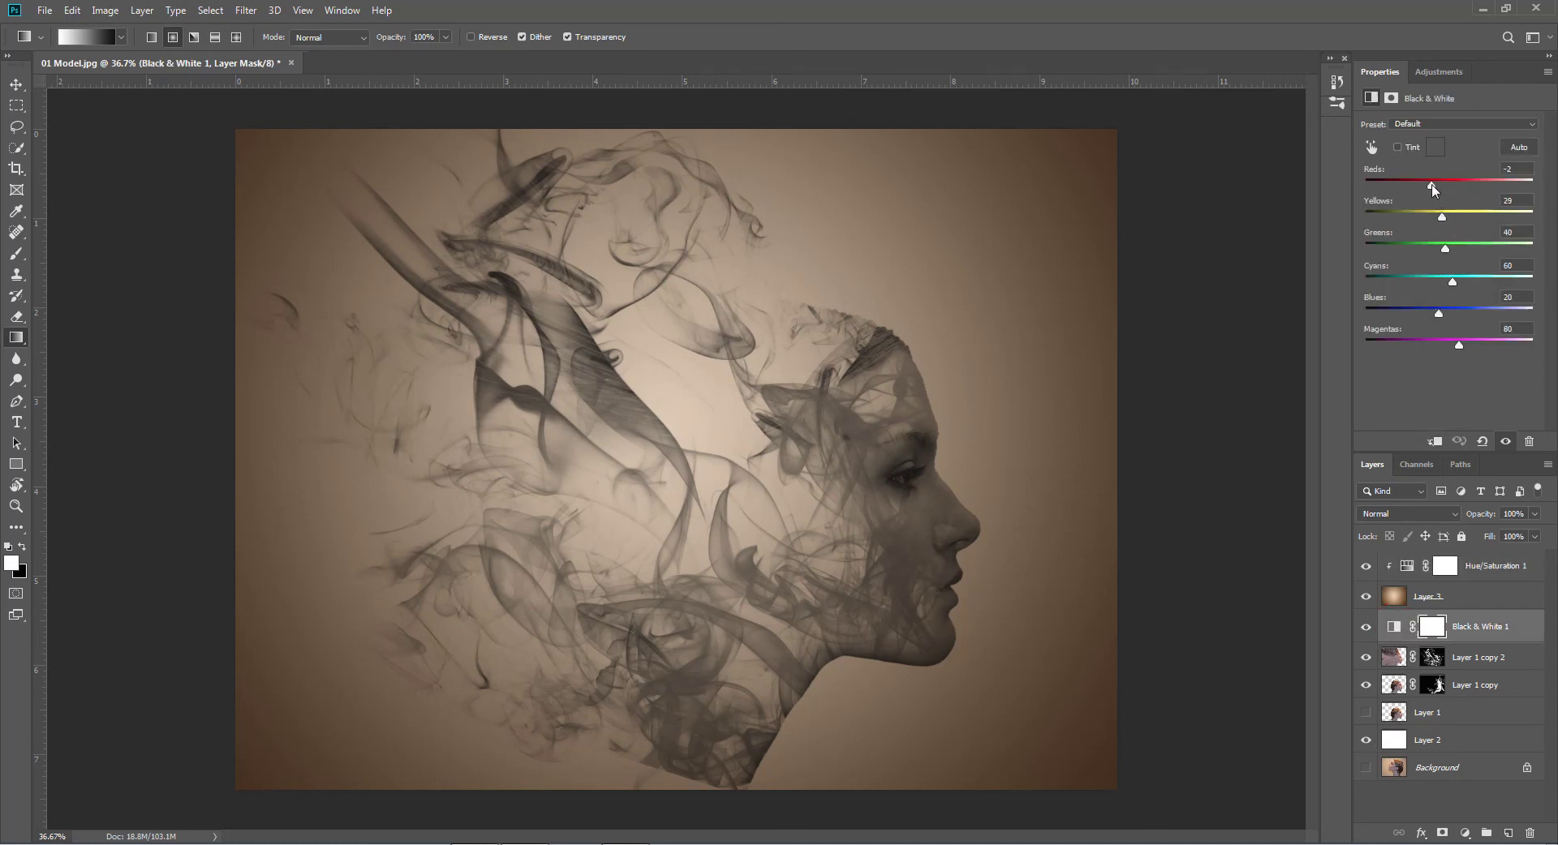
pyautogui.moveTo(1432, 186); pyautogui.dragTo(1427, 190)
pyautogui.moveTo(1441, 216)
pyautogui.mouseDown()
pyautogui.moveTo(1456, 218)
pyautogui.moveTo(1436, 222)
pyautogui.mouseUp()
# Add a Levels layer at the top of the stack with inputs 10, 1.31 and 227
pyautogui.click(1465, 834)
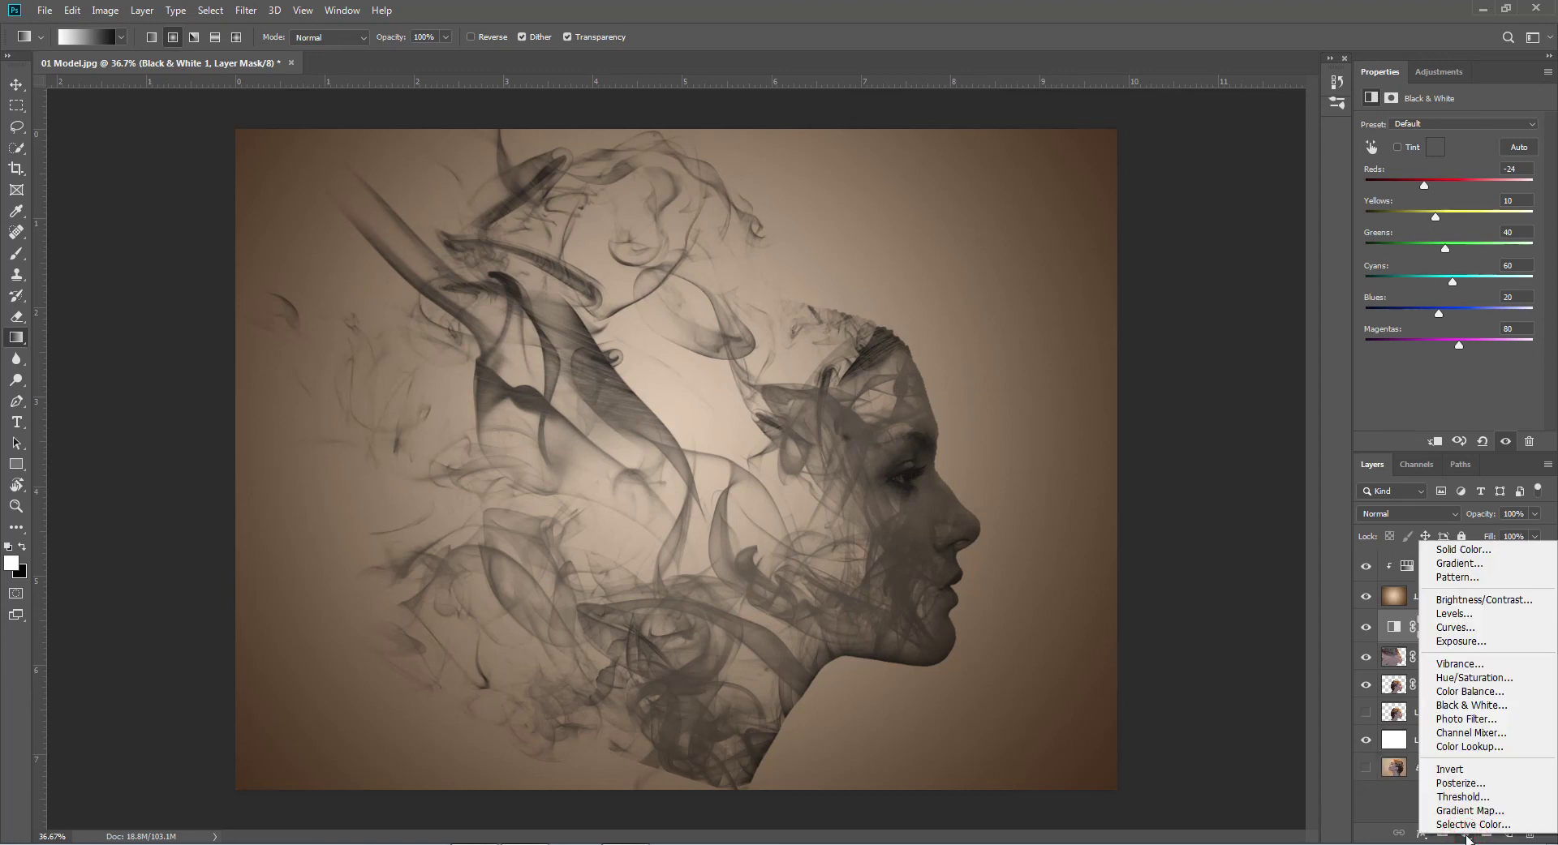
pyautogui.click(1455, 614)
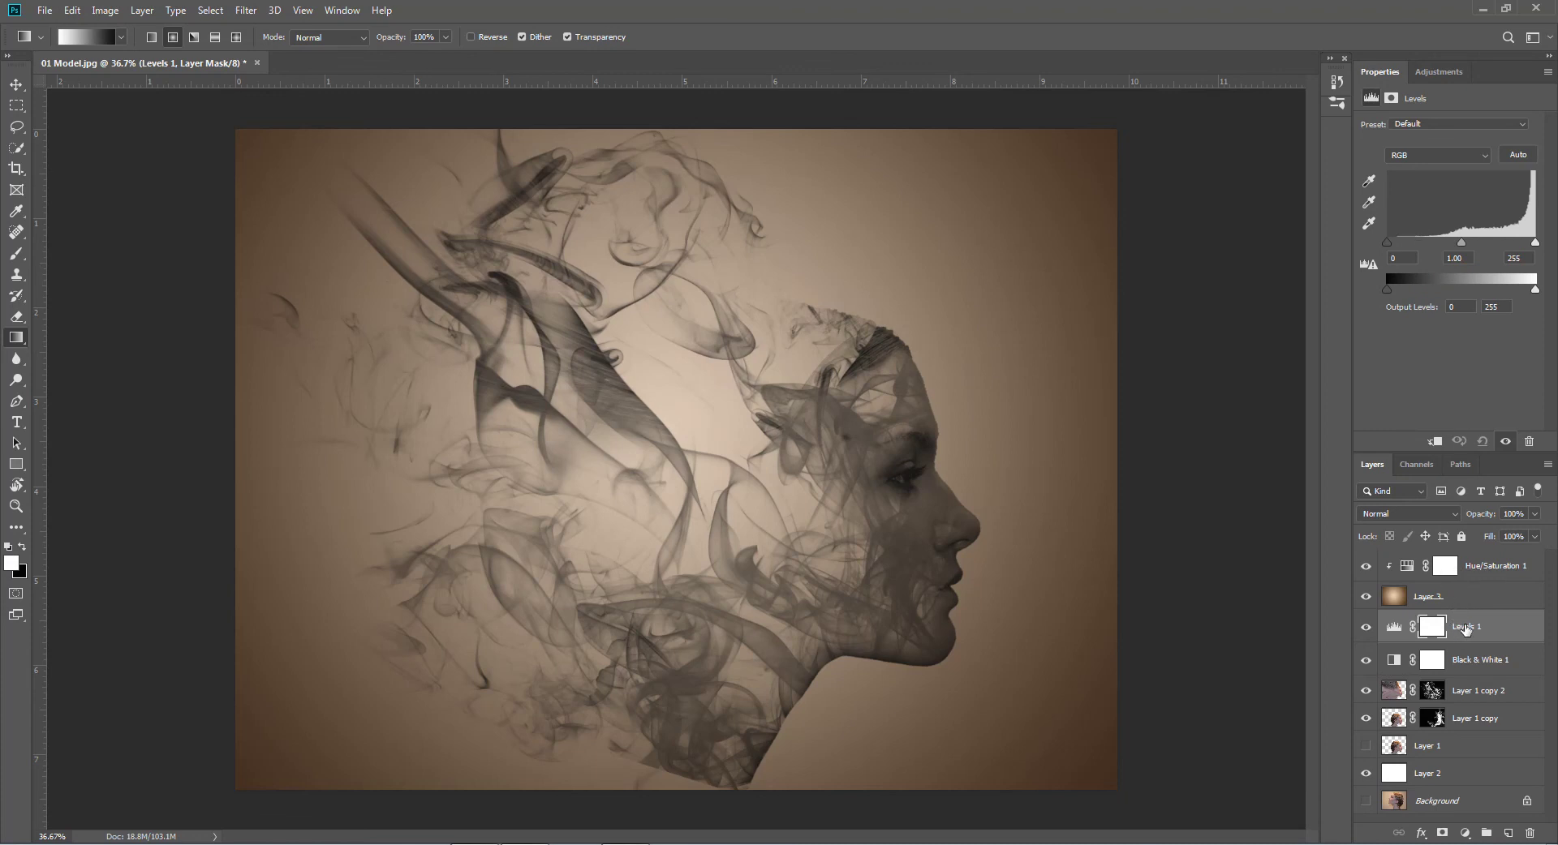
pyautogui.moveTo(1465, 629); pyautogui.dragTo(1461, 556)
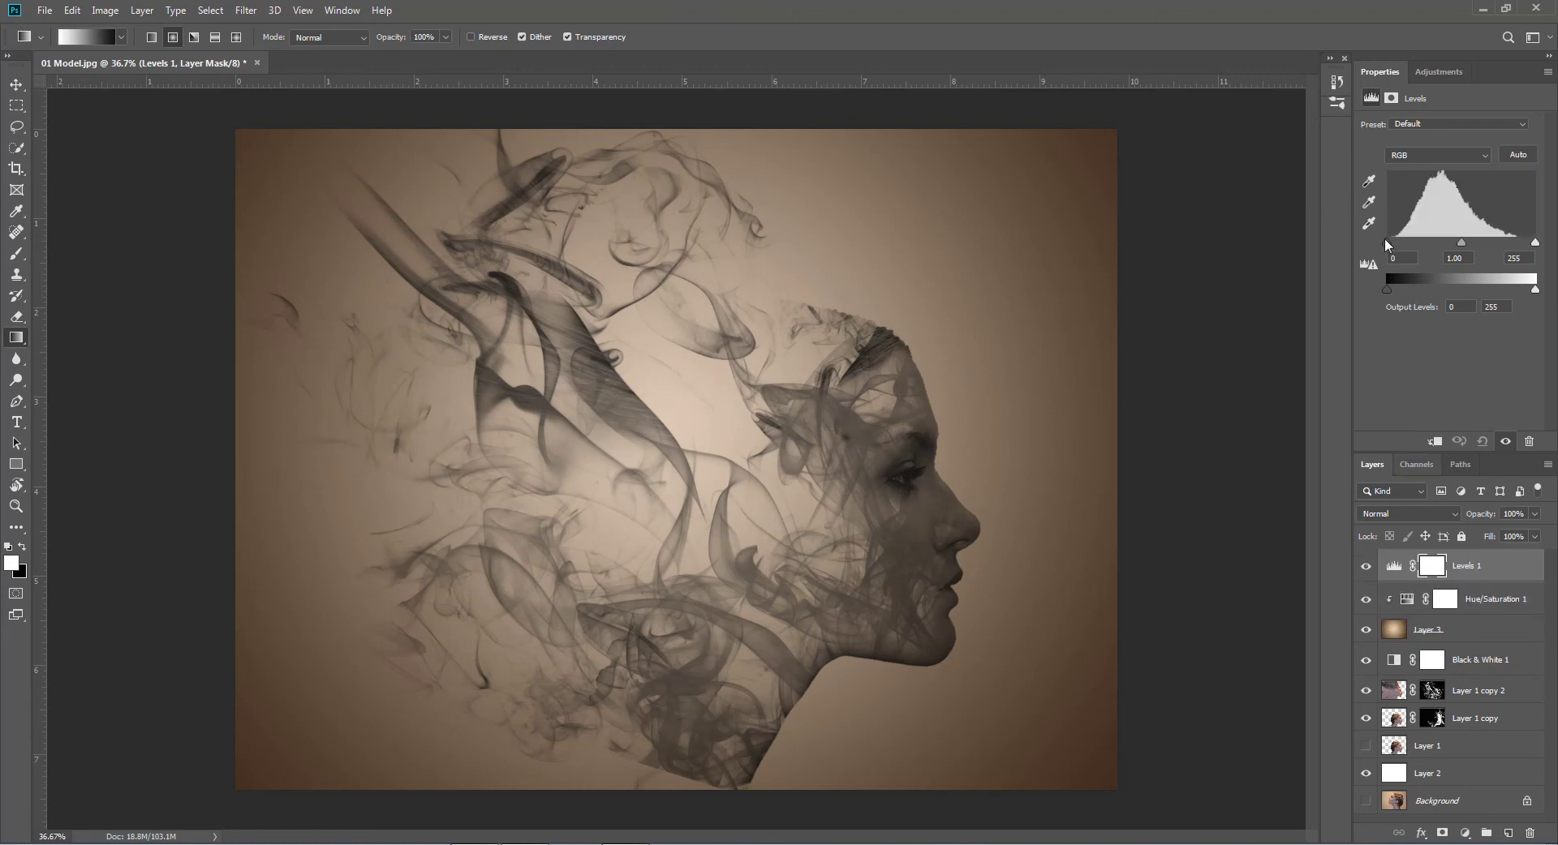
pyautogui.moveTo(1387, 244); pyautogui.dragTo(1394, 248)
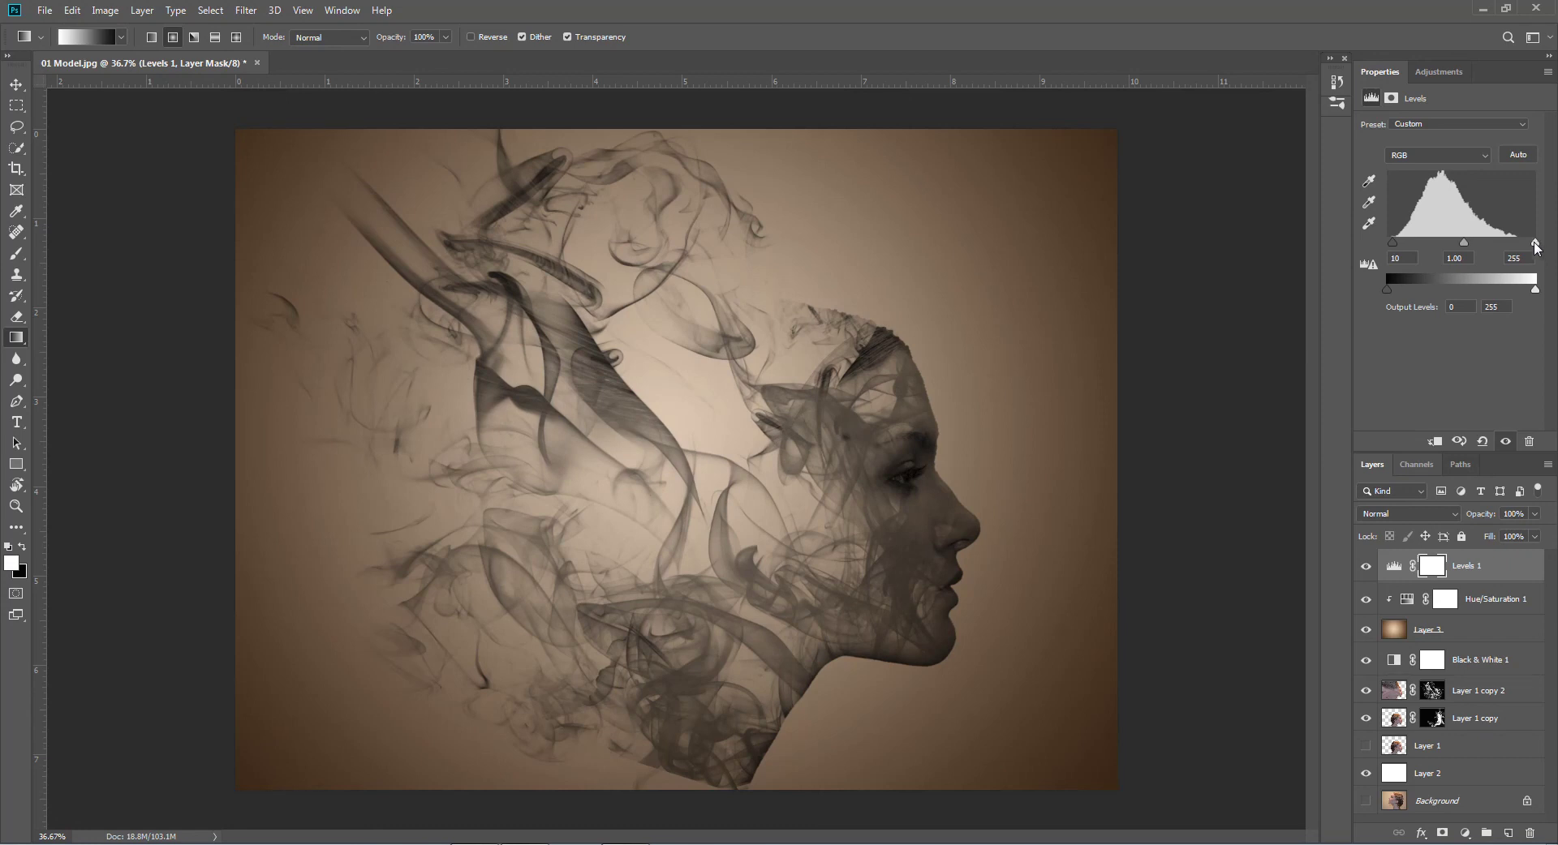
pyautogui.moveTo(1534, 246); pyautogui.dragTo(1521, 245)
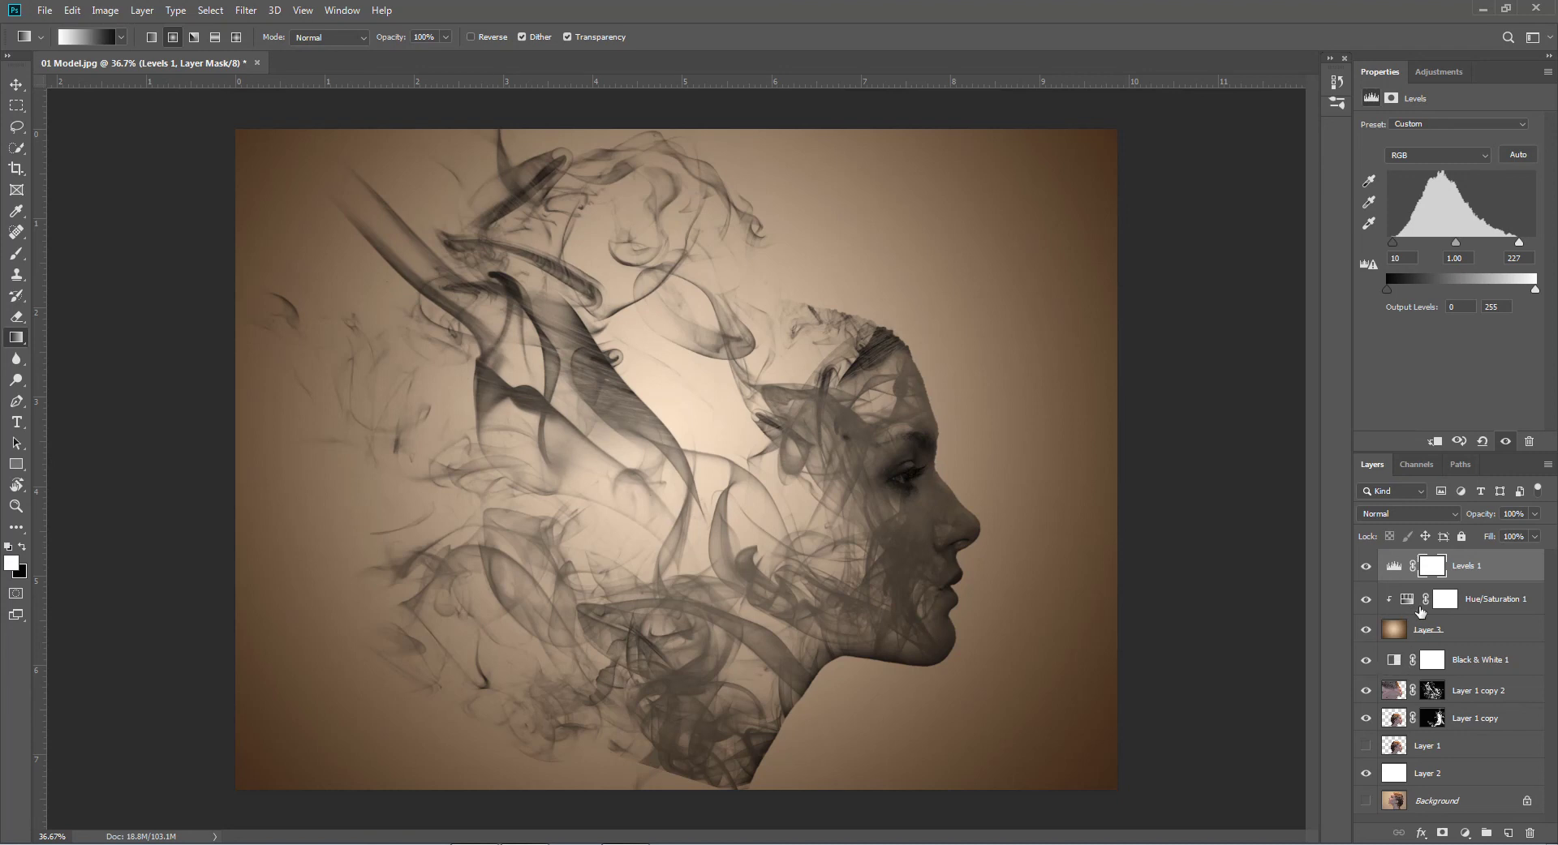
pyautogui.moveTo(1455, 248); pyautogui.dragTo(1445, 246)
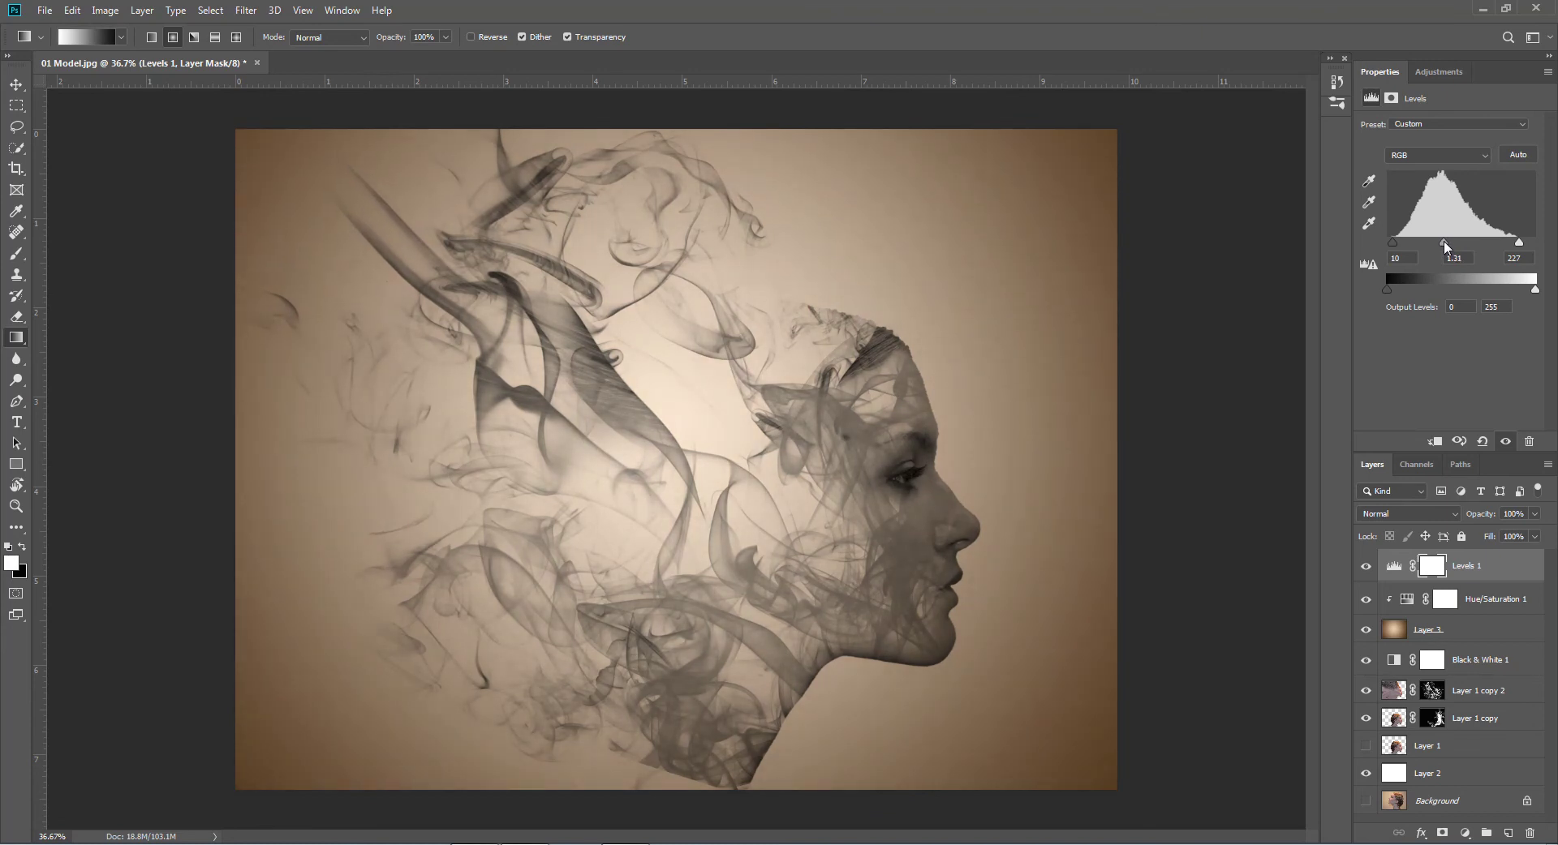